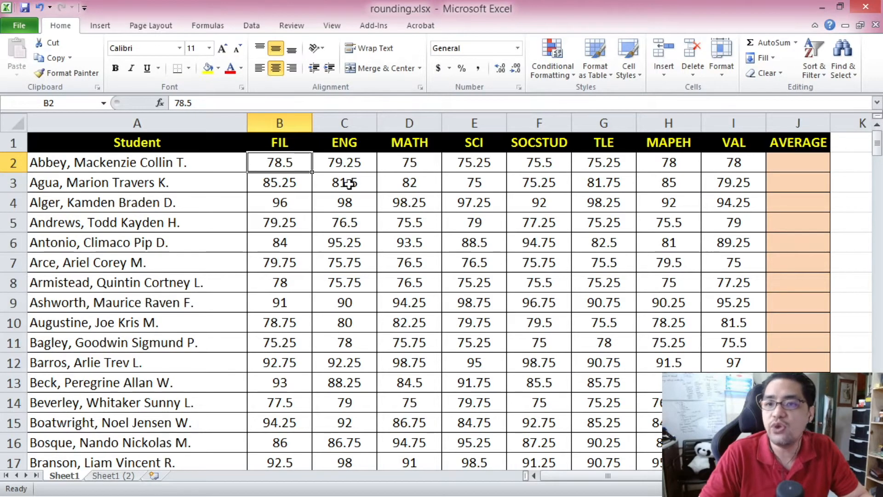
{"action": "left_click", "coordinate": [345, 166]}
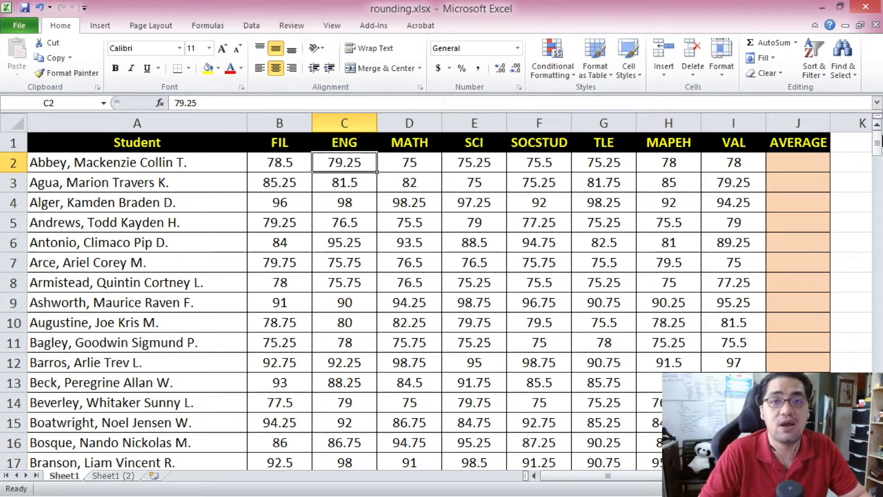
{"action": "left_click", "coordinate": [221, 147]}
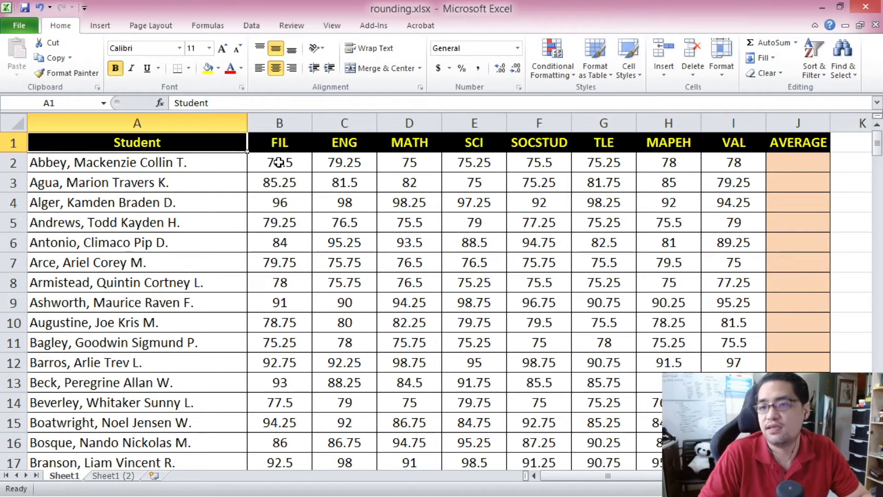
{"action": "left_click", "coordinate": [306, 168]}
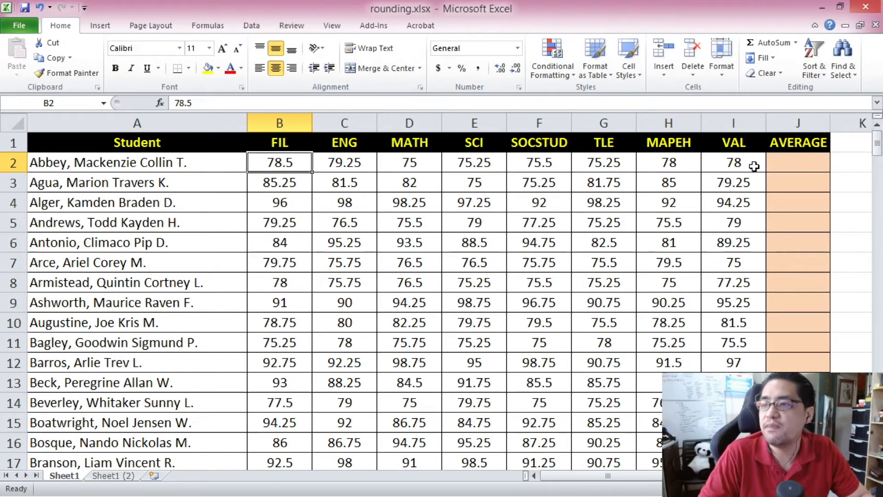
Step: Format all subject grades from the FIL column through the VAL column as Number with 0 decimal places
{"action": "left_click", "coordinate": [733, 163]}
{"action": "mouse_move", "coordinate": [877, 143]}
{"action": "left_mouse_down"}
{"action": "mouse_move", "coordinate": [878, 451]}
{"action": "mouse_move", "coordinate": [877, 143]}
{"action": "left_mouse_up"}
{"action": "left_click", "coordinate": [290, 439], "text": "shift"}
{"action": "right_click", "coordinate": [372, 238]}
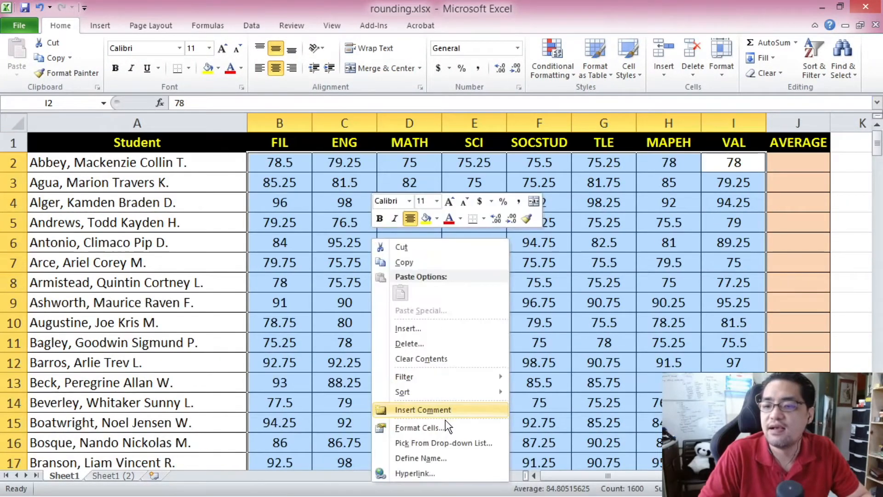
{"action": "left_click", "coordinate": [421, 427]}
{"action": "left_click", "coordinate": [297, 247]}
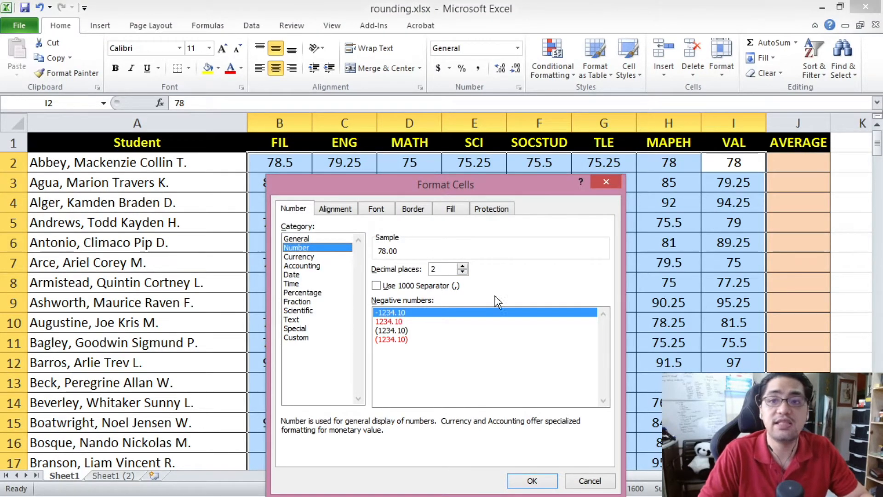
{"action": "left_click", "coordinate": [462, 272]}
{"action": "left_click", "coordinate": [461, 273]}
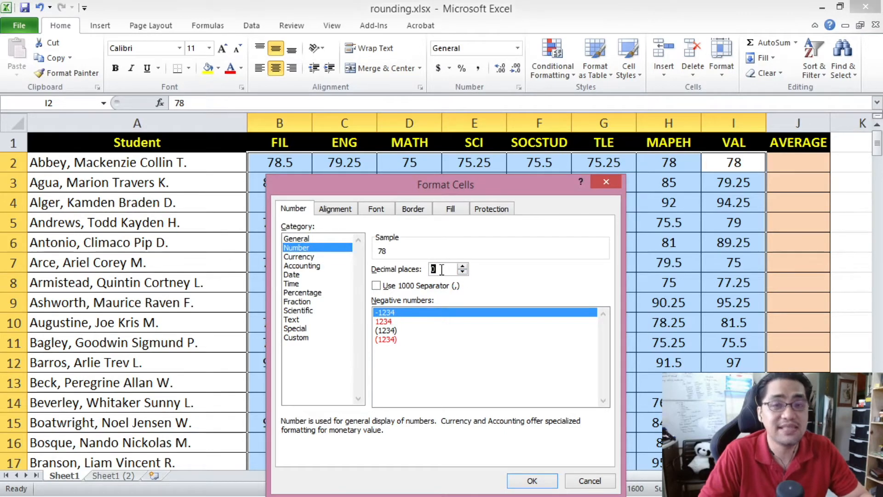
{"action": "left_click", "coordinate": [539, 482]}
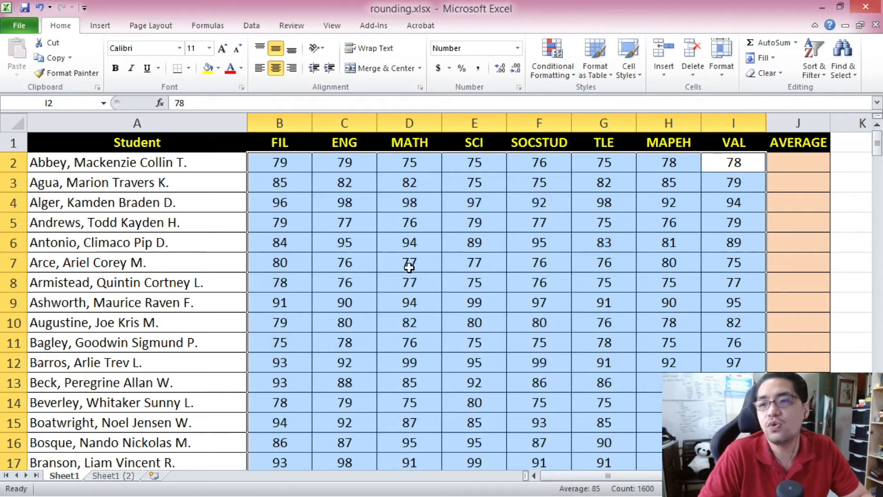
{"action": "left_click", "coordinate": [409, 265]}
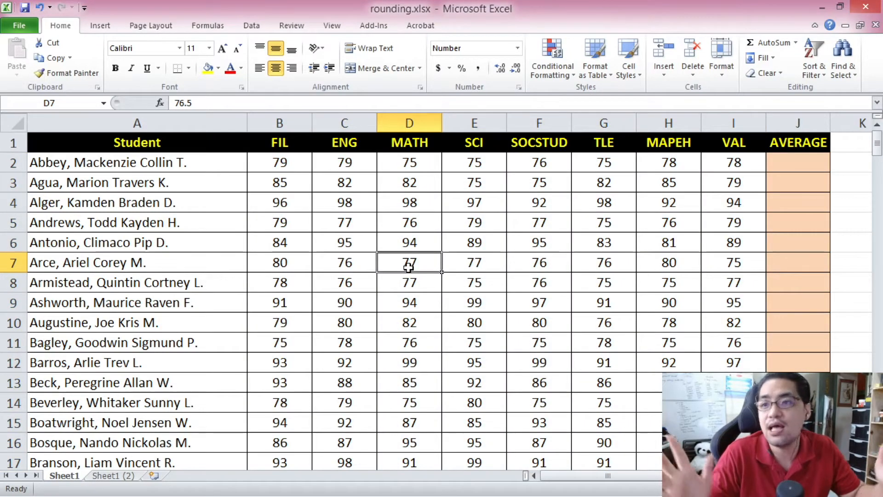
{"action": "key", "text": "ctrl+Home"}
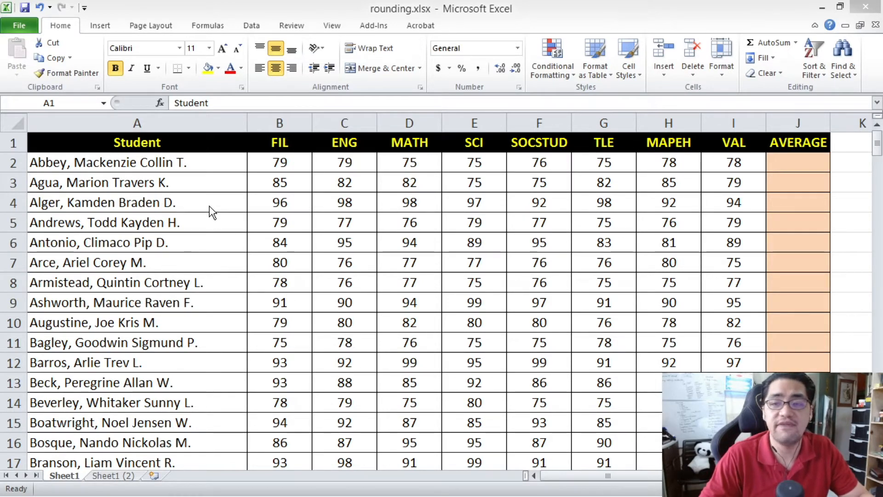
{"action": "left_click_drag", "start_coordinate": [304, 205], "coordinate": [733, 201]}
{"action": "left_click", "coordinate": [303, 227]}
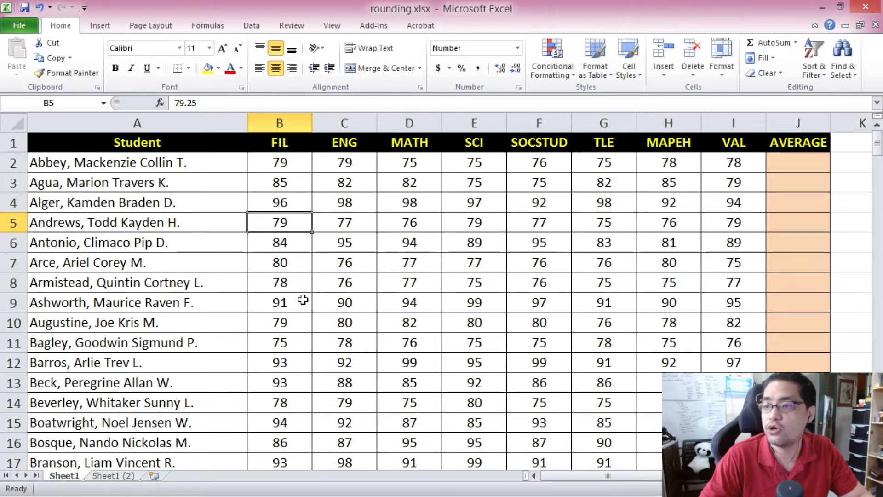
{"action": "left_click_drag", "start_coordinate": [204, 208], "coordinate": [782, 205]}
Step: Enter the formula =AVERAGE(B4:I4) in cell J4 to average the grades of the student in row 4
{"action": "left_click", "coordinate": [789, 205]}
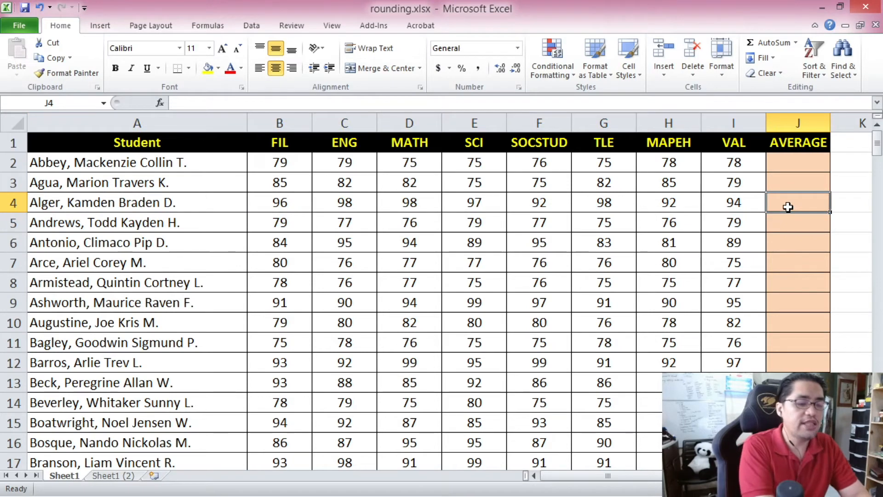
{"action": "type", "text": "=AVERAGE("}
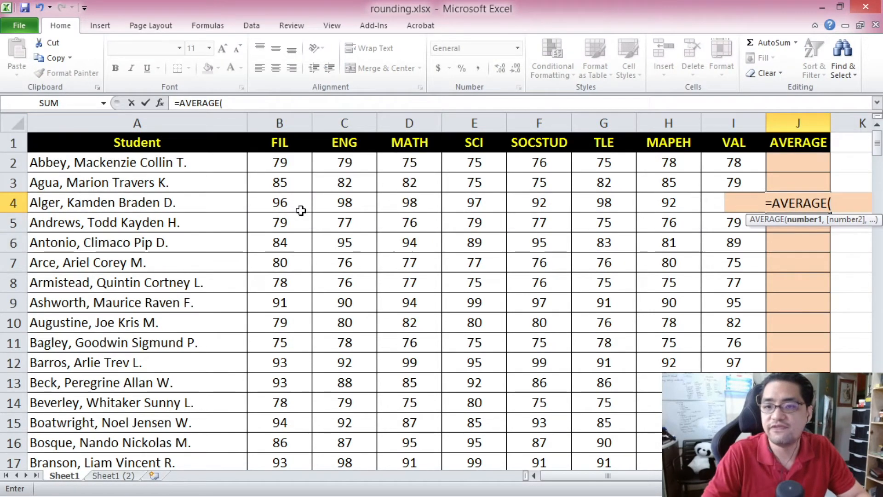
{"action": "left_click_drag", "start_coordinate": [296, 208], "coordinate": [707, 197]}
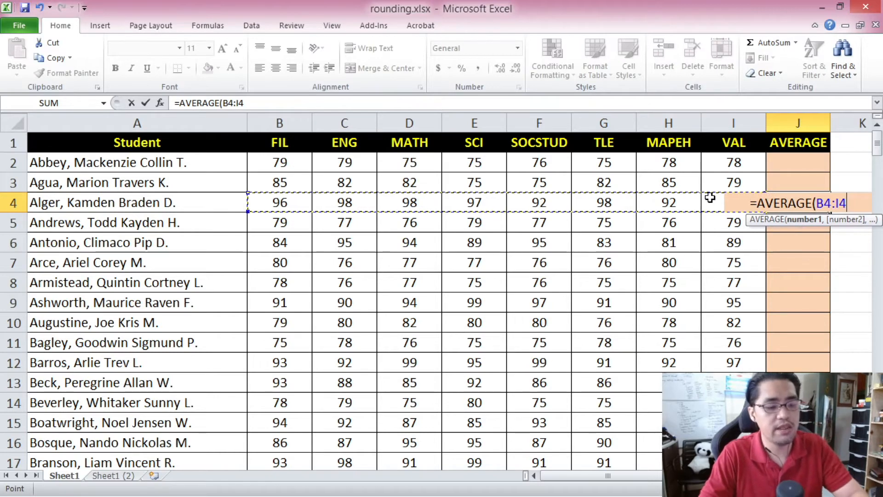
{"action": "type", "text": ")"}
{"action": "key", "text": "Return"}
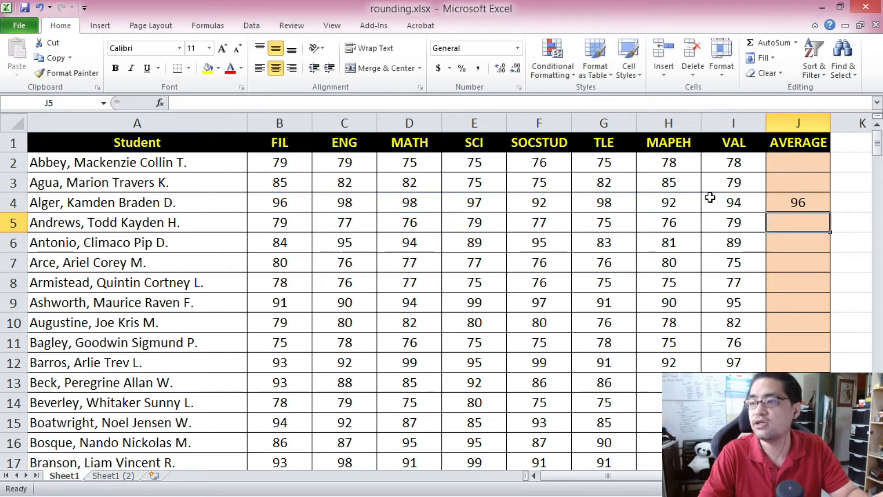
Step: Format the average in J4 as a number with 3 decimal places
{"action": "right_click", "coordinate": [782, 202]}
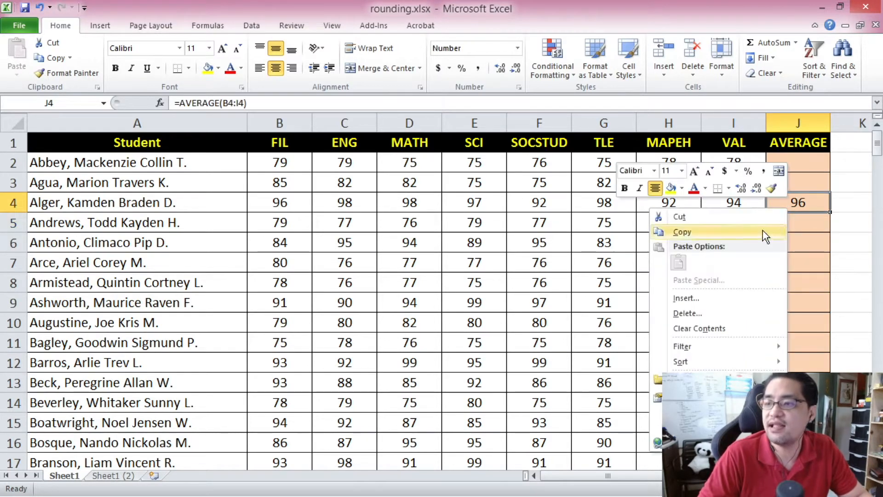
{"action": "left_click", "coordinate": [655, 398]}
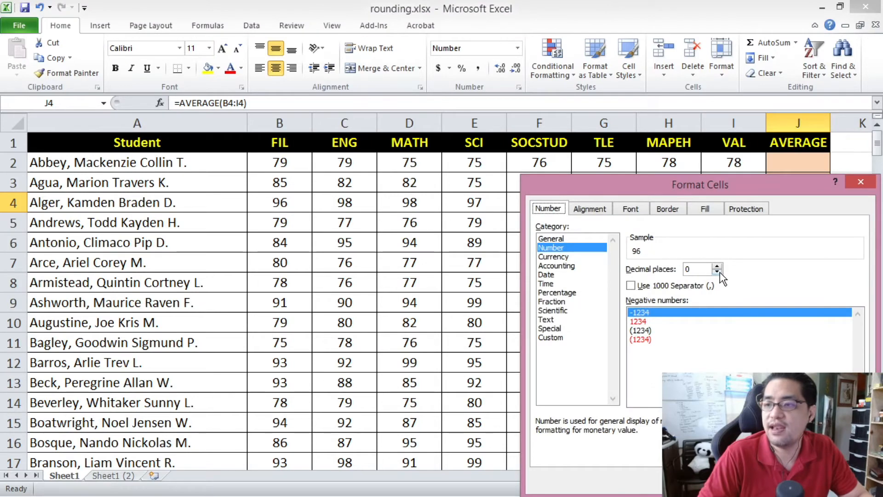
{"action": "left_click", "coordinate": [717, 267]}
{"action": "left_click", "coordinate": [717, 267]}
{"action": "left_click", "coordinate": [717, 266]}
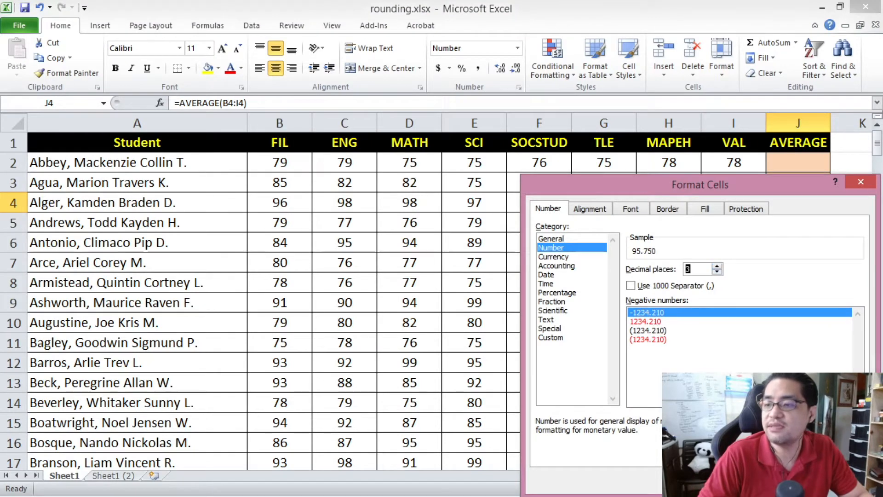
{"action": "left_click", "coordinate": [793, 481]}
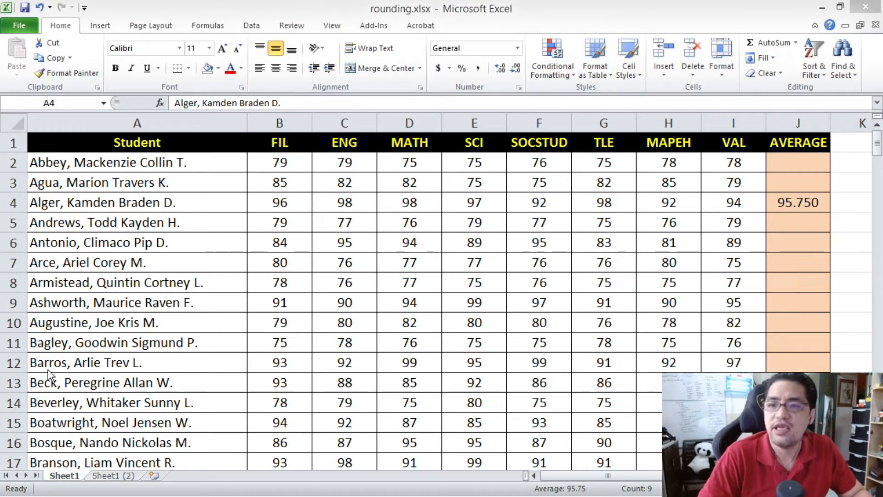
Step: Move the Calculator window below row 4 and highlight cells A4:I4 with a yellow fill
{"action": "left_click", "coordinate": [788, 207]}
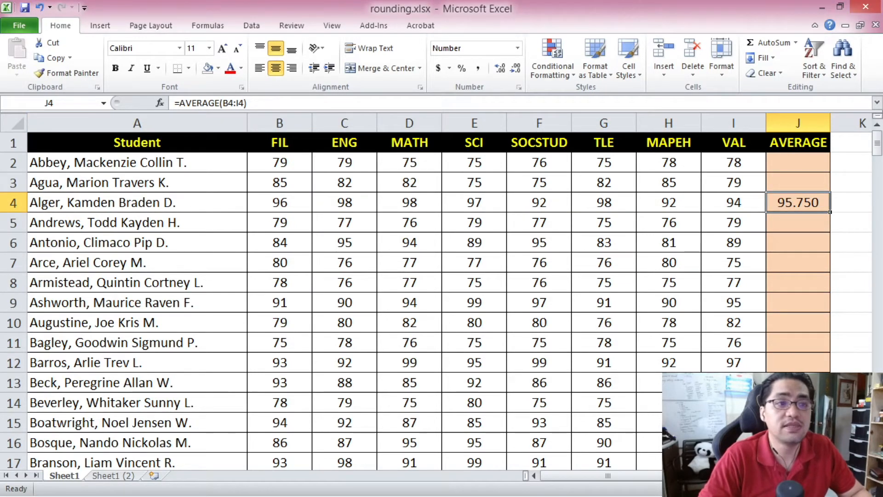
{"action": "left_click_drag", "start_coordinate": [119, 341], "coordinate": [115, 250]}
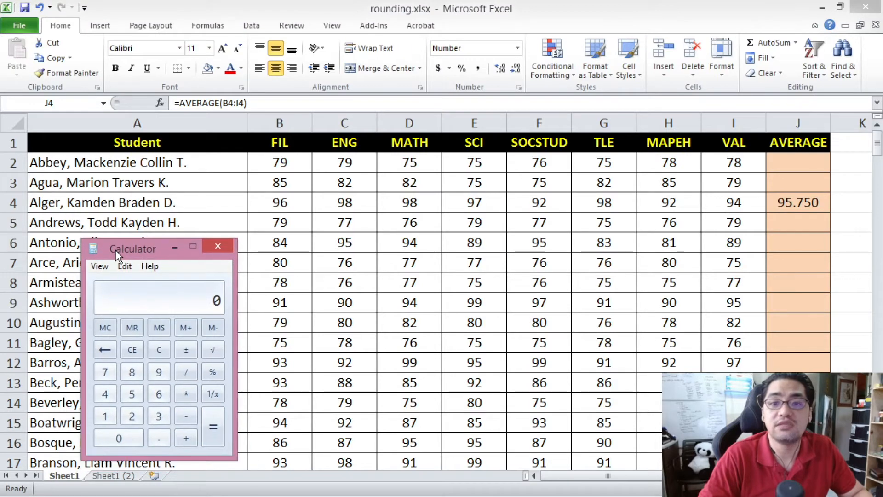
{"action": "left_click_drag", "start_coordinate": [133, 202], "coordinate": [733, 211]}
{"action": "left_click", "coordinate": [217, 68]}
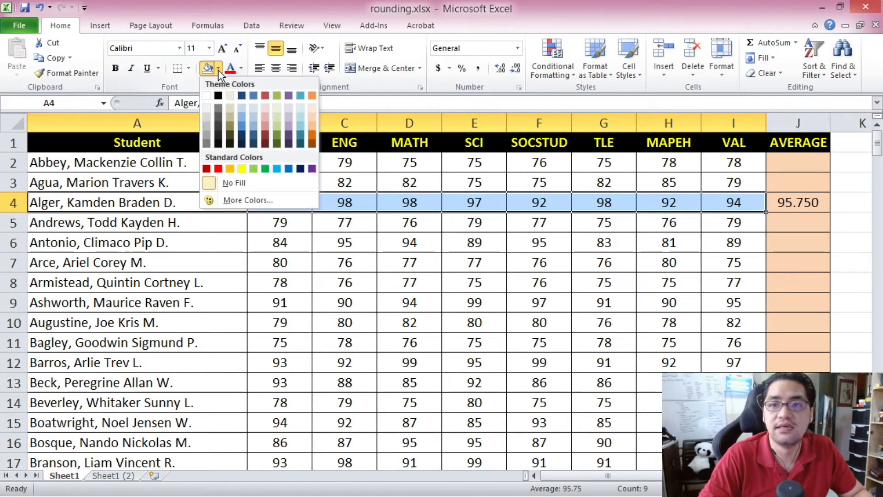
{"action": "left_click", "coordinate": [248, 184]}
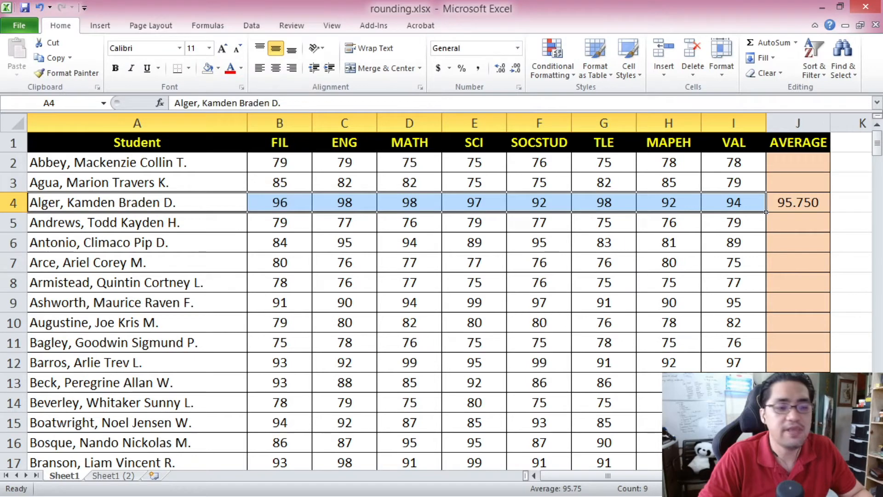
{"action": "left_click", "coordinate": [218, 68]}
{"action": "left_click", "coordinate": [242, 169]}
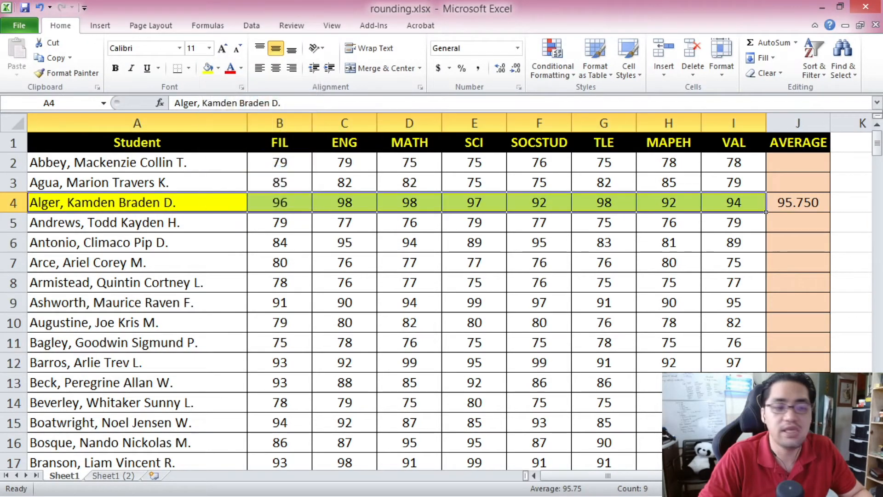
Step: Switch to Calculator, add the displayed row 4 grades 96, 98, 98, 97, 92, 98, 92 and 94, and divide the sum by 8
{"action": "key", "text": "alt+Tab"}
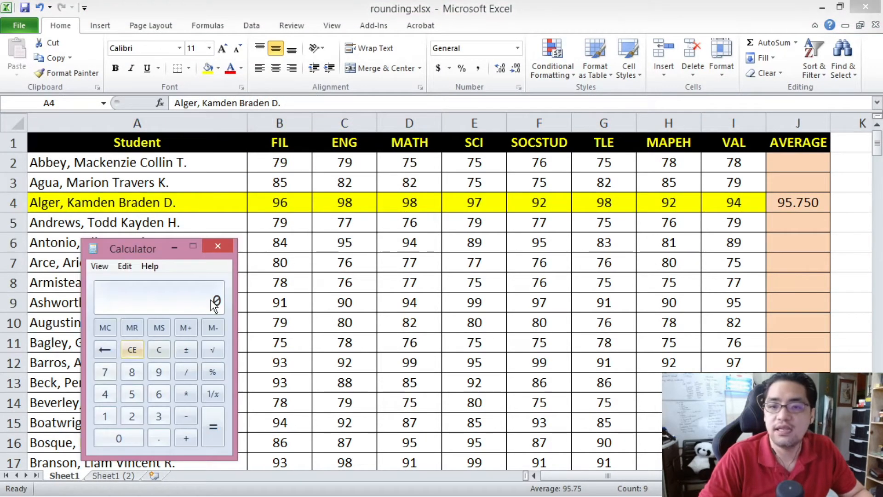
{"action": "type", "text": "98"}
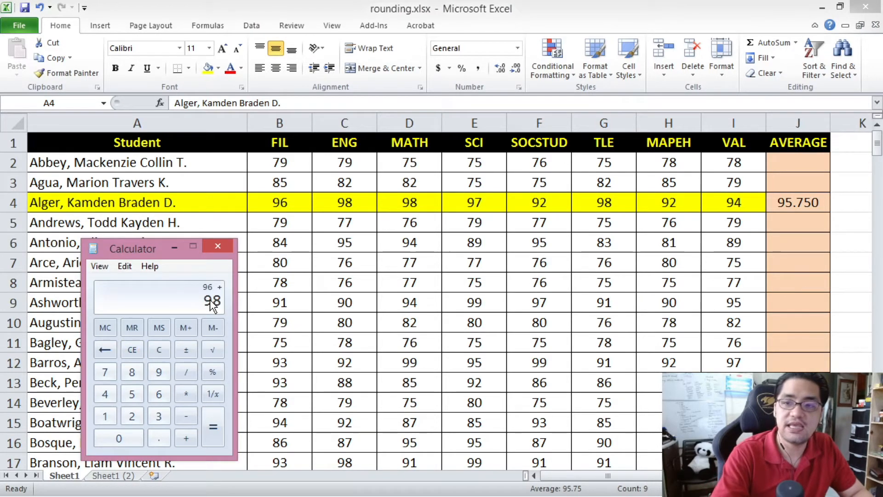
{"action": "key", "text": "plus"}
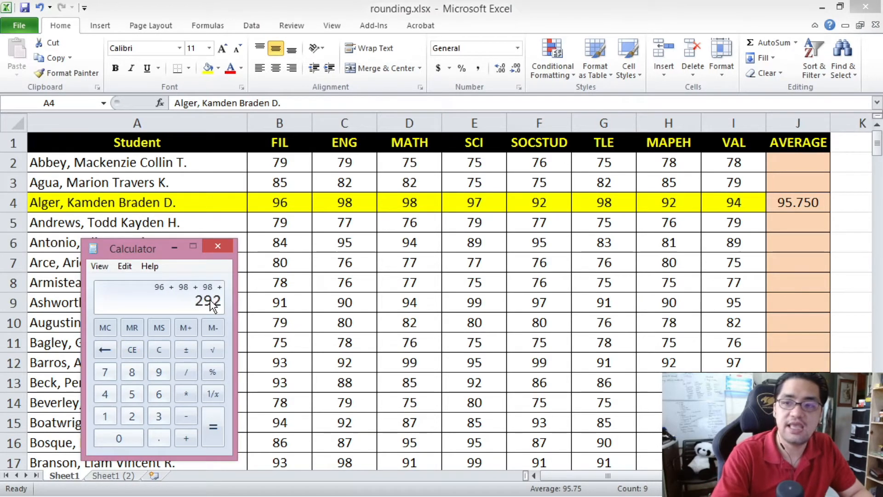
{"action": "key", "text": "plus"}
{"action": "type", "text": "92"}
{"action": "key", "text": "plus"}
{"action": "type", "text": "98"}
{"action": "key", "text": "plus"}
{"action": "type", "text": "92"}
{"action": "key", "text": "plus"}
{"action": "type", "text": "94"}
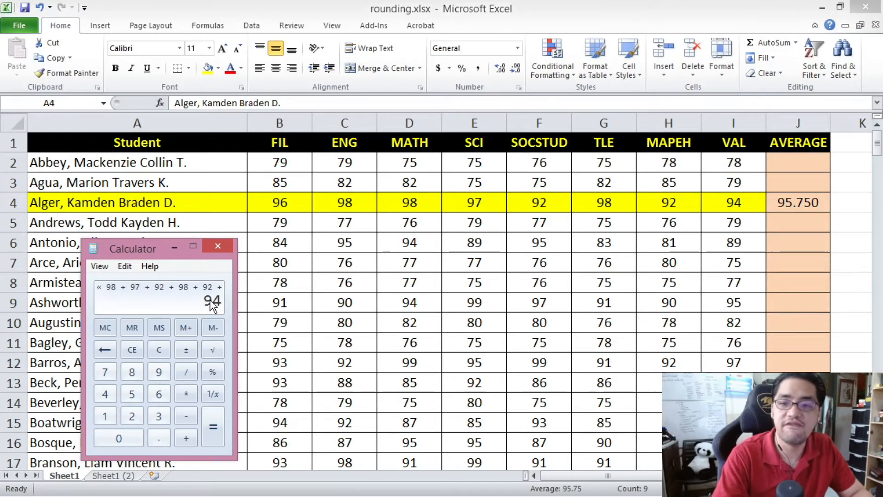
{"action": "key", "text": "slash"}
{"action": "type", "text": "8"}
{"action": "key", "text": "Return"}
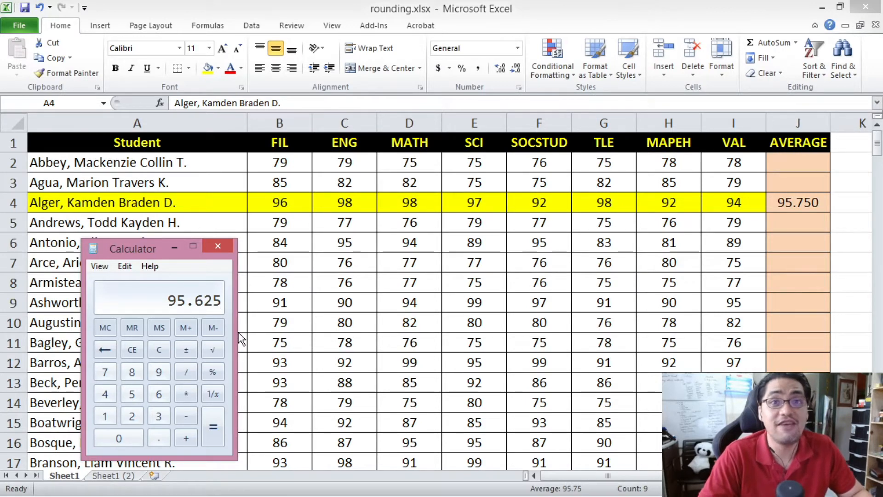
Step: Compare the average formula's result in J4 with the manually computed average in Calculator
{"action": "left_click", "coordinate": [803, 201]}
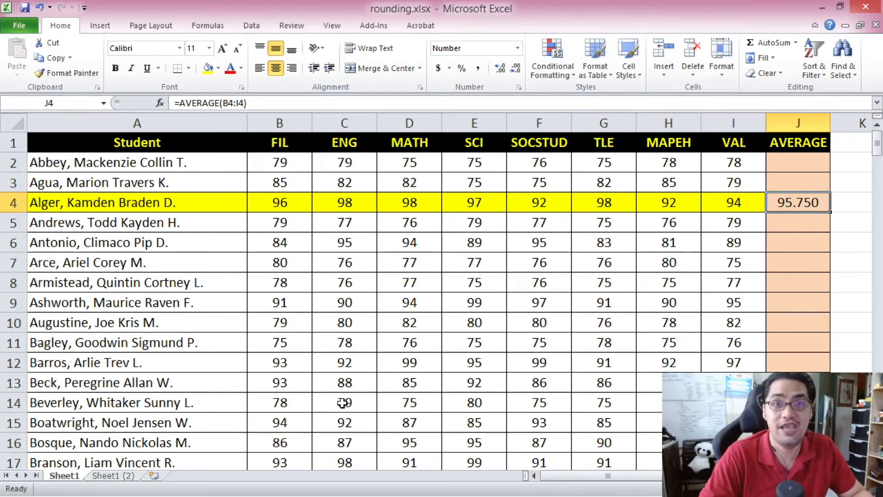
{"action": "key", "text": "alt+Tab"}
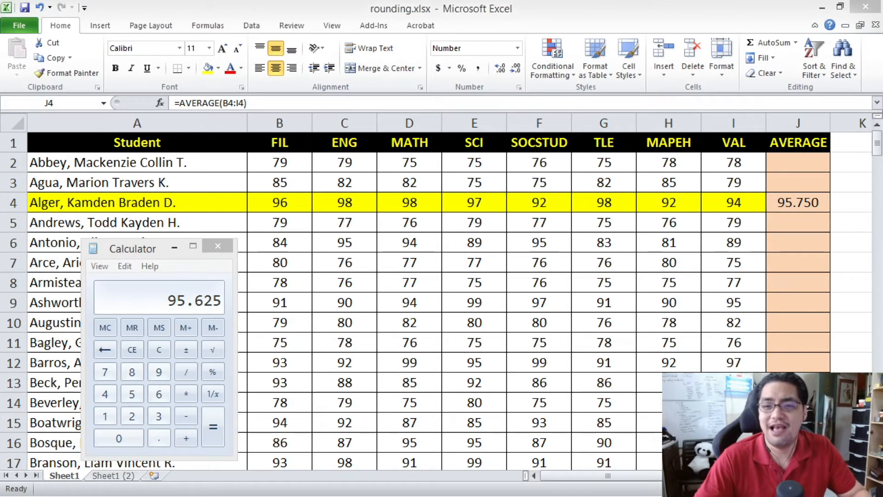
{"action": "left_click", "coordinate": [138, 246]}
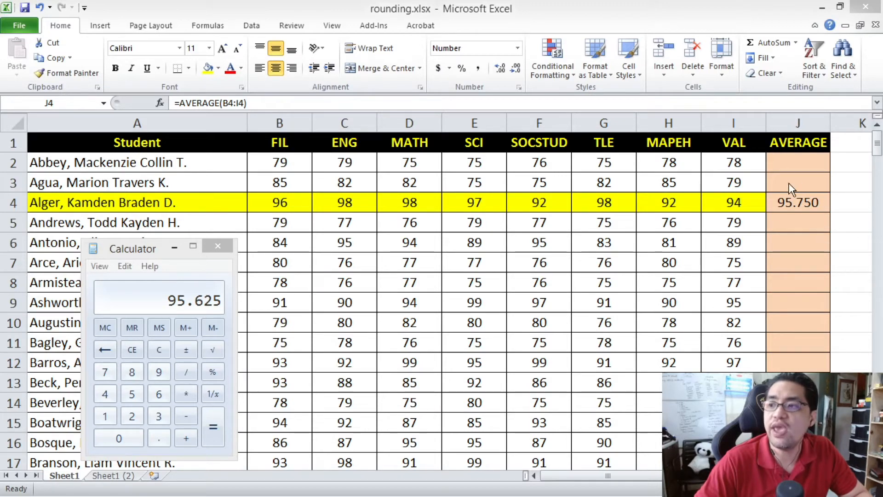
{"action": "left_click", "coordinate": [214, 286]}
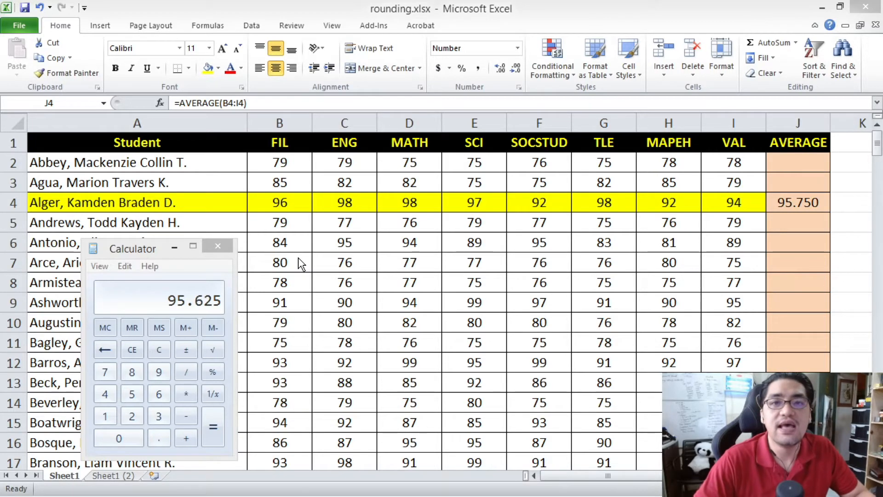
{"action": "key", "text": "alt+Tab"}
Step: Select all subject grades from B2 through the end of the VAL column and open their cell format settings
{"action": "key", "text": "ctrl+Home"}
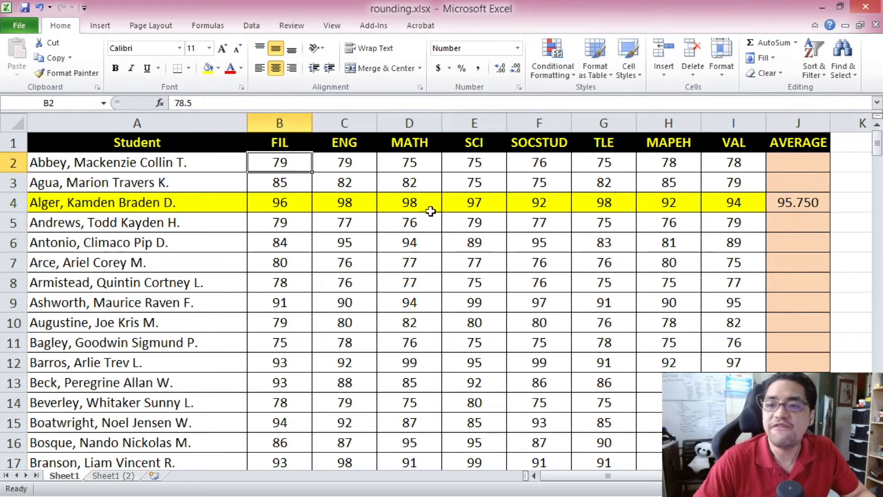
{"action": "left_click_drag", "start_coordinate": [877, 143], "coordinate": [876, 152]}
{"action": "scroll", "coordinate": [442, 294], "scroll_direction": "down", "scroll_amount": 3}
{"action": "key", "text": "ctrl+shift+Down"}
{"action": "key", "text": "ctrl+shift+Right"}
{"action": "right_click", "coordinate": [529, 209]}
{"action": "left_click", "coordinate": [584, 398]}
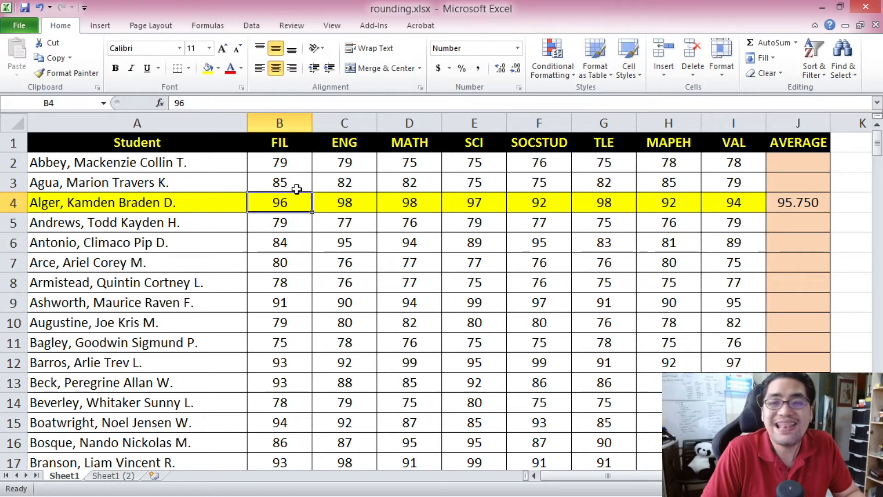
{"action": "left_click", "coordinate": [215, 211]}
{"action": "left_click", "coordinate": [297, 205]}
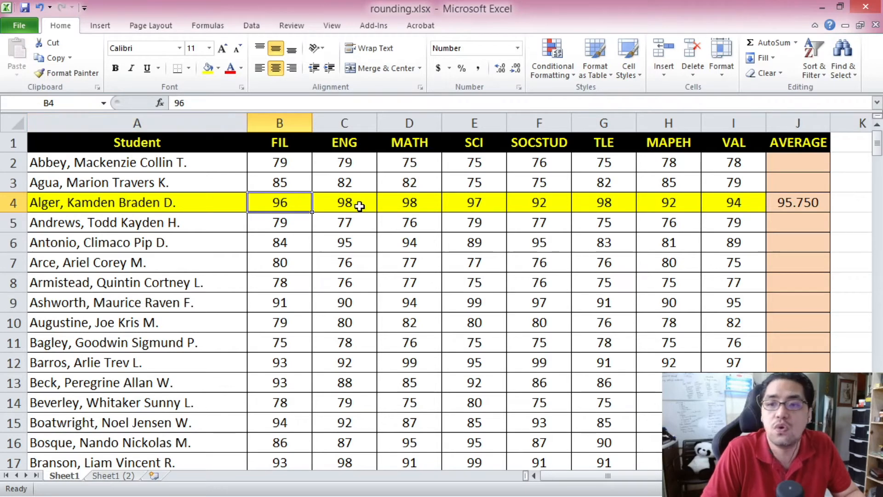
Step: Inspect the stored values behind the displayed row 4 grades, from ENG in C4 through VAL in I4
{"action": "left_click", "coordinate": [346, 202]}
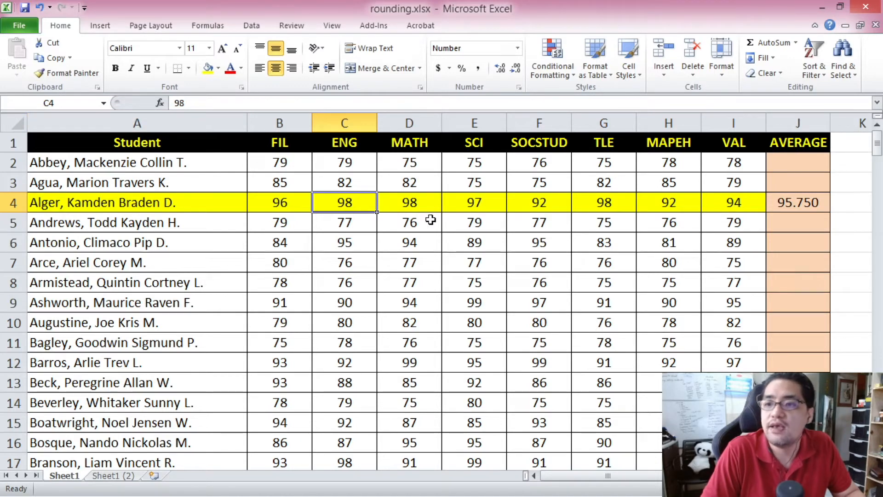
{"action": "left_click", "coordinate": [412, 203]}
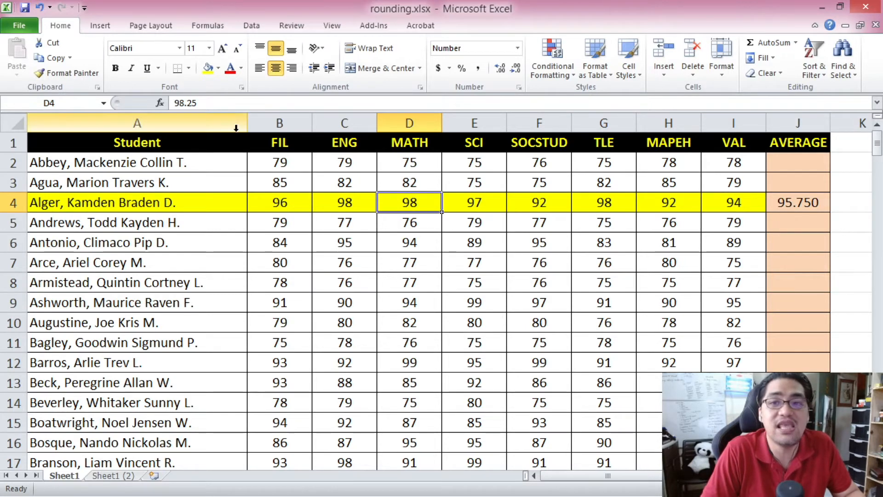
{"action": "left_click", "coordinate": [209, 102]}
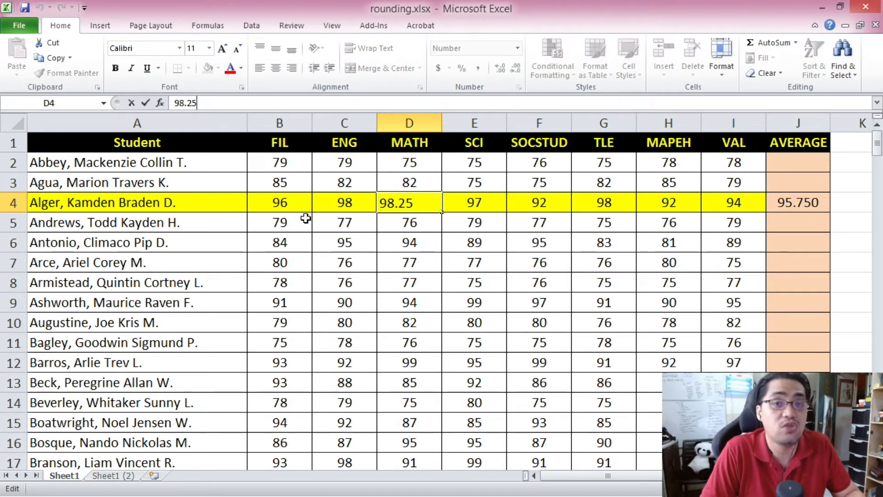
{"action": "key", "text": "Escape"}
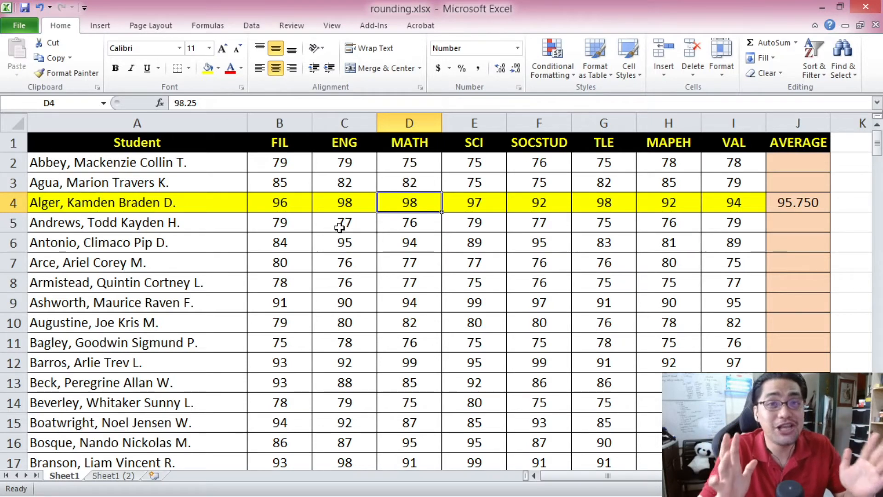
{"action": "left_click", "coordinate": [485, 210]}
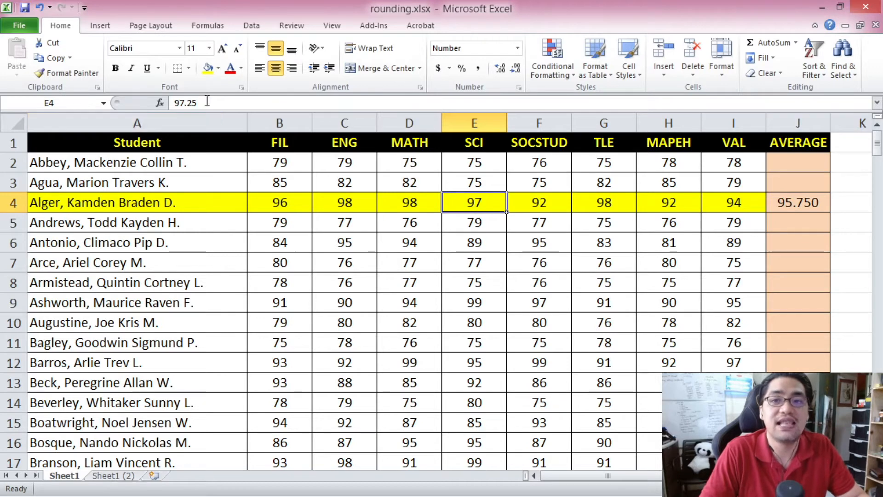
{"action": "left_click", "coordinate": [549, 202]}
{"action": "left_click", "coordinate": [584, 202]}
{"action": "left_click", "coordinate": [684, 204]}
{"action": "left_click", "coordinate": [705, 202]}
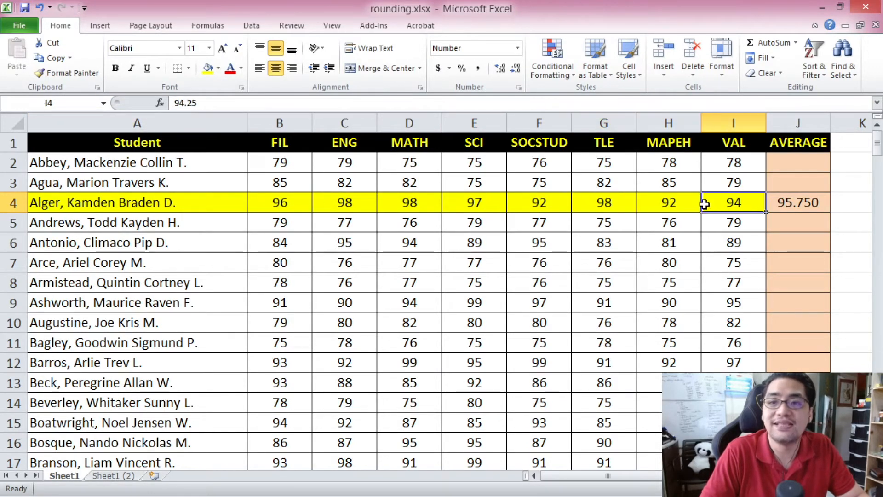
Step: Compare J4's average formula and the stored grades it uses with the manually computed average in Calculator
{"action": "left_click", "coordinate": [291, 203]}
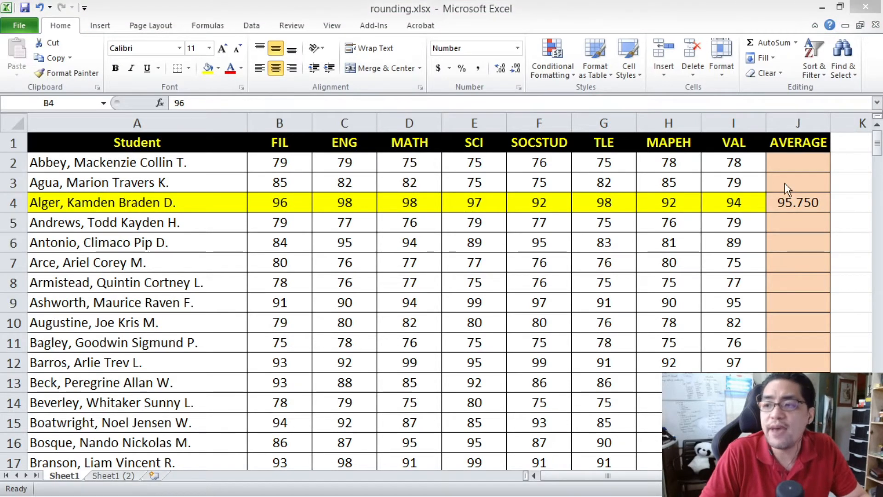
{"action": "left_click", "coordinate": [803, 198]}
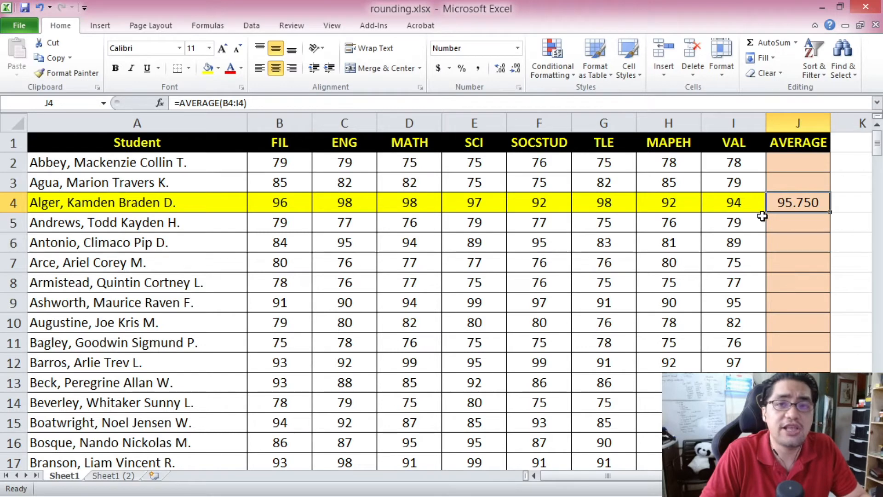
{"action": "left_click", "coordinate": [291, 212]}
{"action": "left_click", "coordinate": [406, 197]}
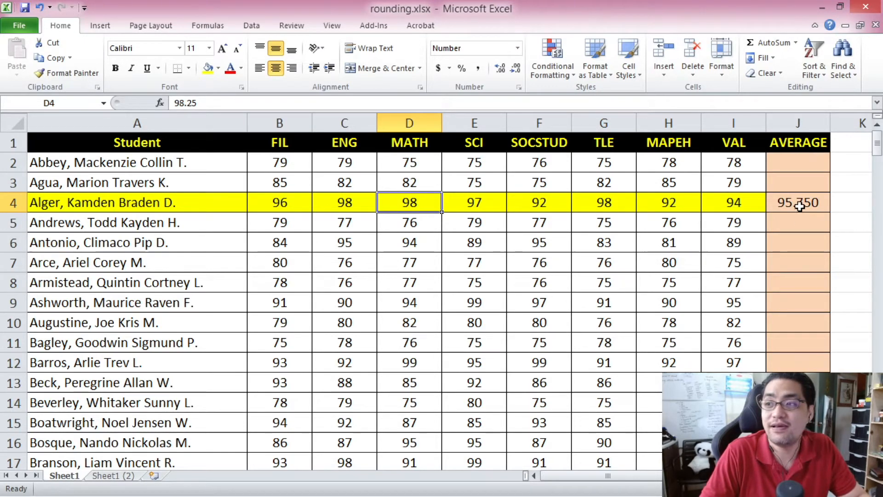
{"action": "key", "text": "alt+Tab"}
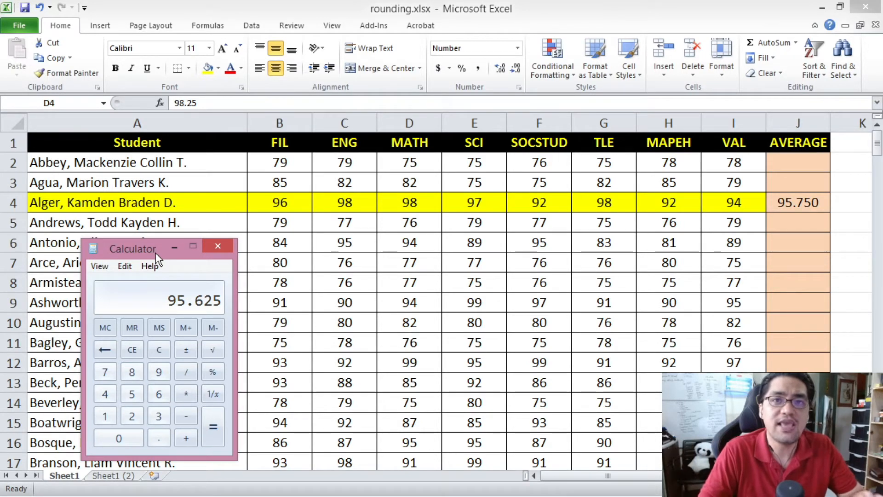
{"action": "left_click", "coordinate": [390, 205]}
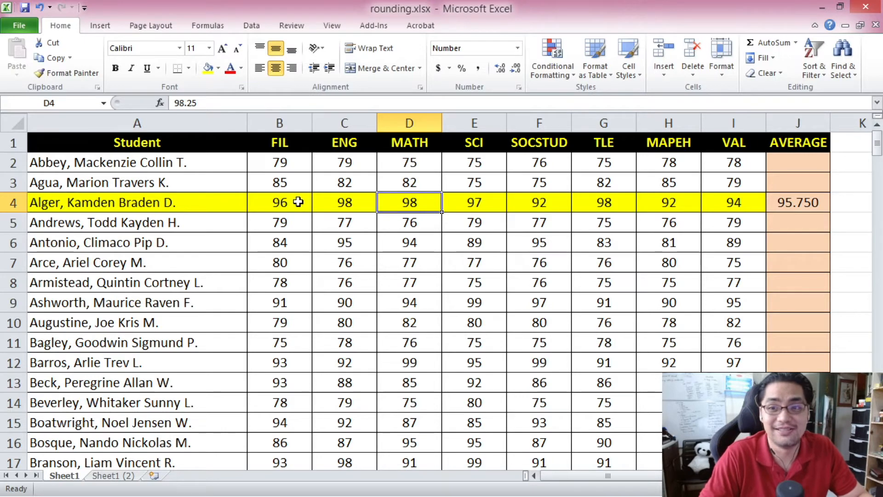
Step: Overwrite the row 4 grades in B4:I4 with the whole numbers 96, 98, 98, 97, 92, 98, 92 and 94
{"action": "left_click", "coordinate": [298, 202]}
{"action": "type", "text": "96"}
{"action": "key", "text": "Tab"}
{"action": "type", "text": "98"}
{"action": "key", "text": "Tab"}
{"action": "type", "text": "98"}
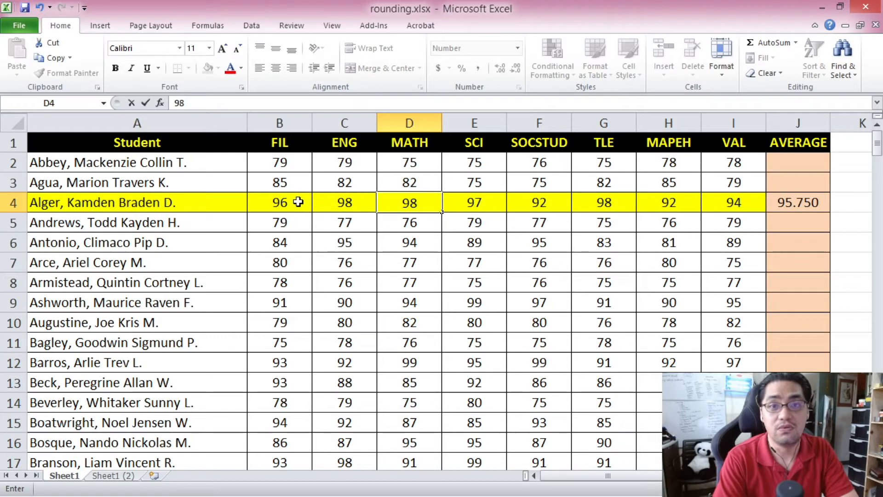
{"action": "key", "text": "Tab"}
{"action": "type", "text": "97"}
{"action": "key", "text": "Tab"}
{"action": "type", "text": "9"}
{"action": "type", "text": "2"}
{"action": "key", "text": "Tab"}
{"action": "key", "text": "Tab"}
{"action": "key", "text": "Tab"}
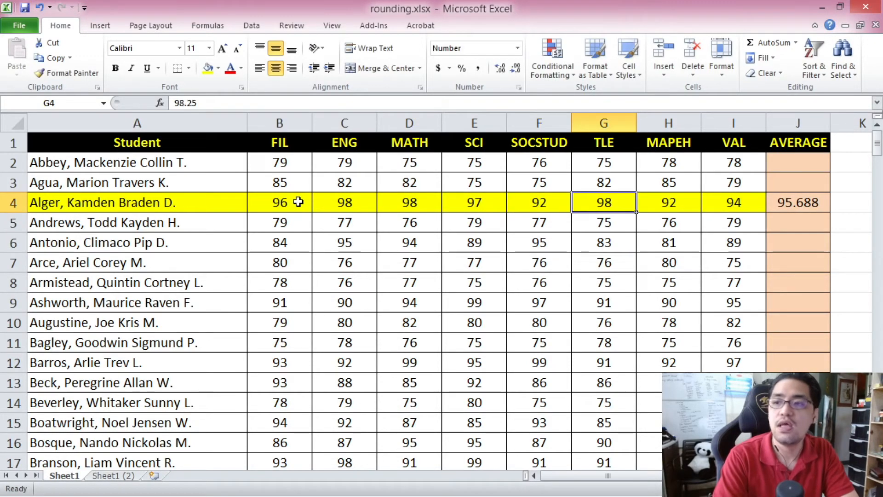
{"action": "type", "text": "94"}
{"action": "key", "text": "Return"}
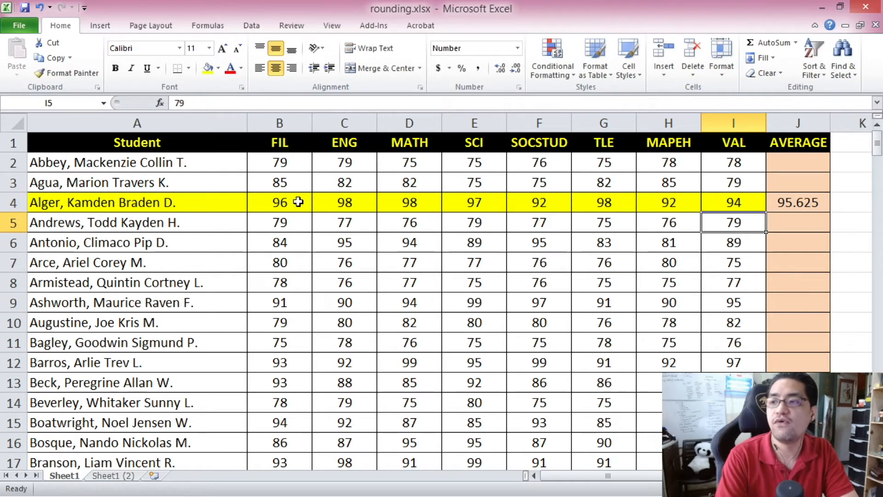
Step: Check the recalculated average in J4 against the result in Calculator, then return to the workbook
{"action": "left_click", "coordinate": [797, 203]}
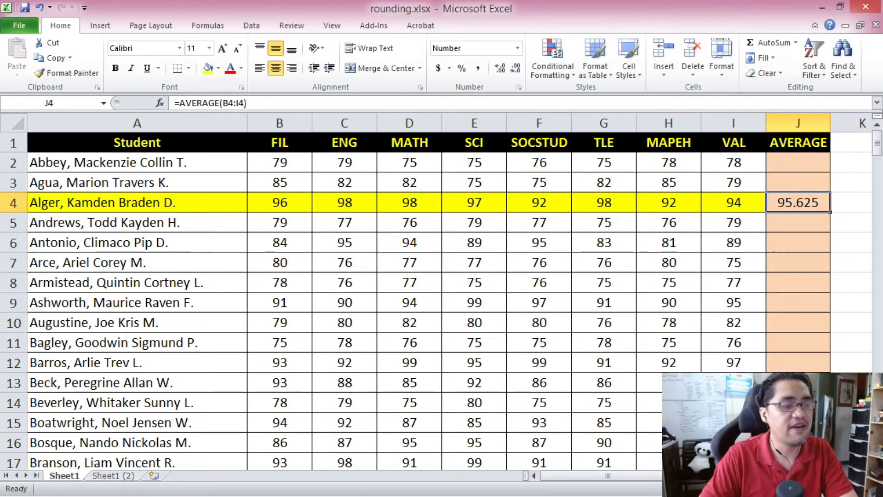
{"action": "key", "text": "alt+Tab"}
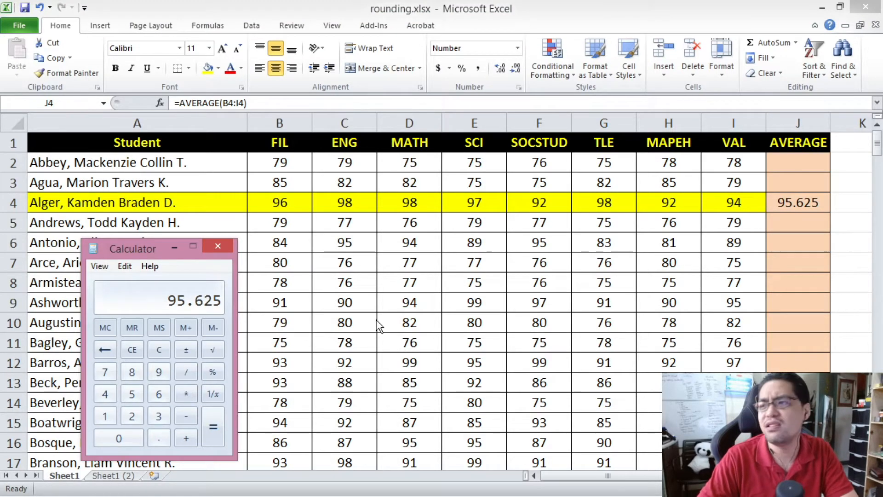
{"action": "key", "text": "alt+Tab"}
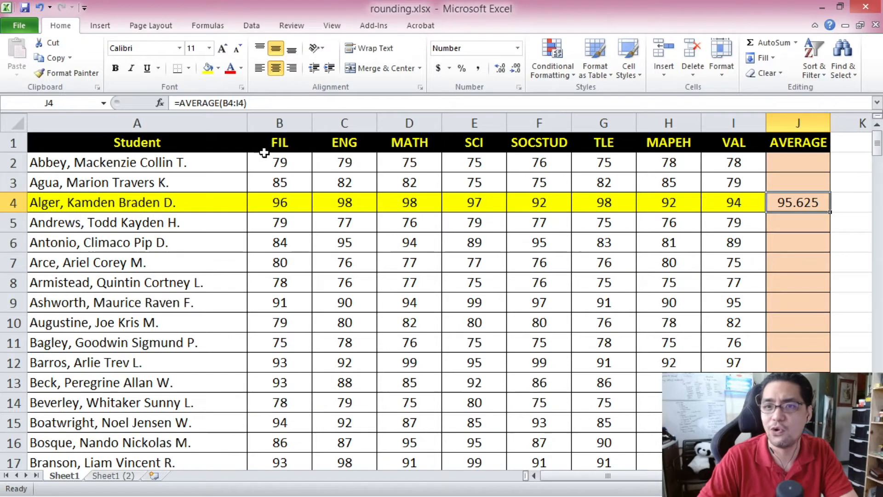
{"action": "left_click", "coordinate": [288, 197]}
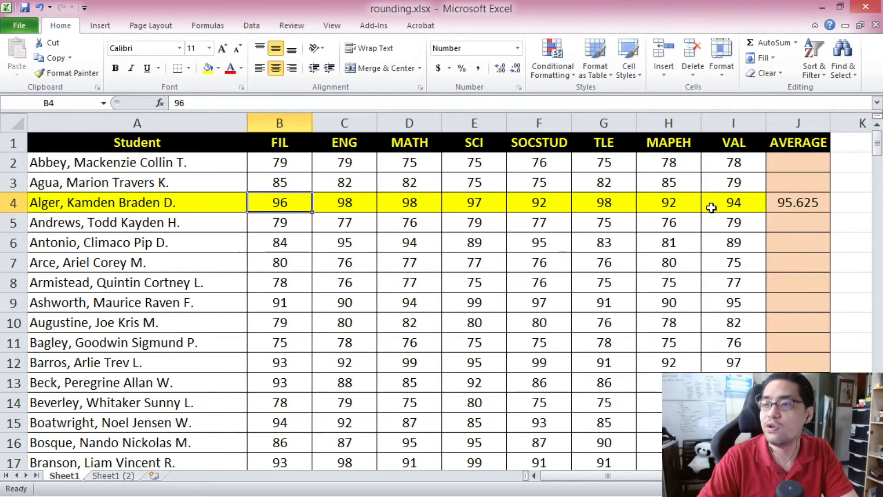
{"action": "left_click_drag", "start_coordinate": [877, 148], "coordinate": [881, 153]}
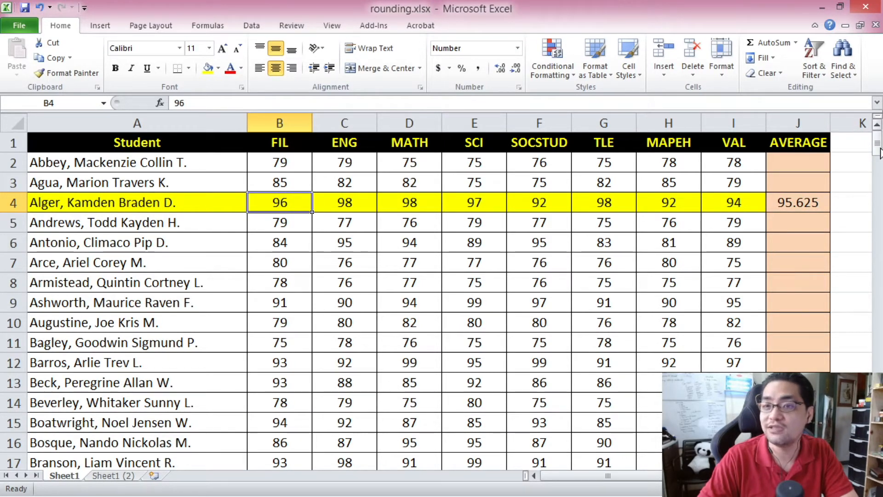
{"action": "left_click_drag", "start_coordinate": [291, 201], "coordinate": [713, 205]}
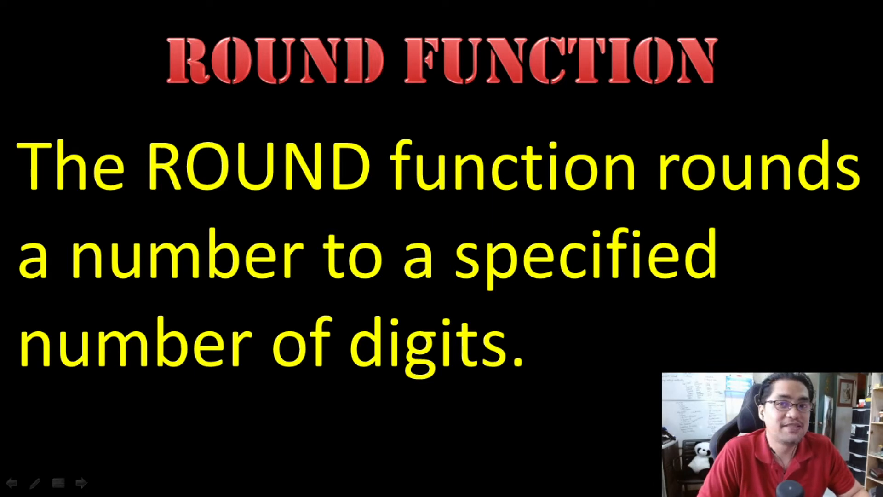
{"action": "key", "text": "Right"}
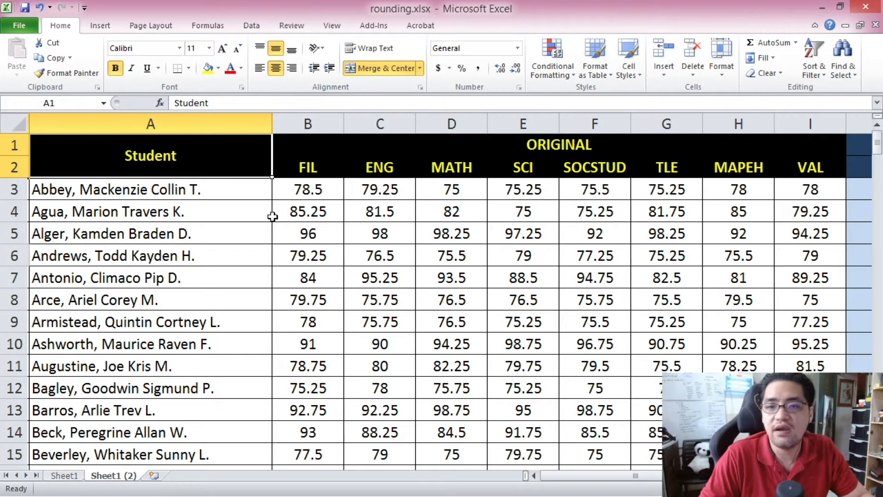
Step: On Sheet1 (2), enter =ROUND(B3,0) in the rounded FIL cell J3 and check it against the original grade in B3
{"action": "left_click", "coordinate": [309, 188]}
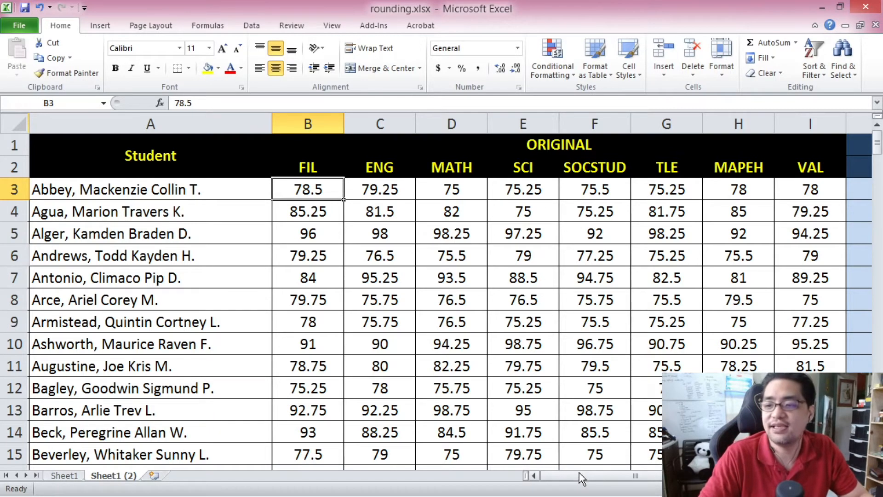
{"action": "left_click_drag", "start_coordinate": [581, 473], "coordinate": [601, 473]}
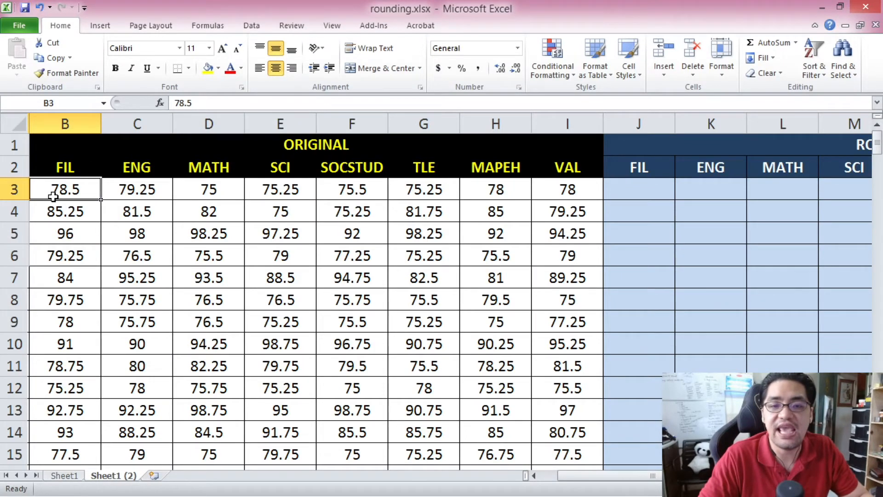
{"action": "left_click", "coordinate": [631, 190]}
{"action": "type", "text": "="}
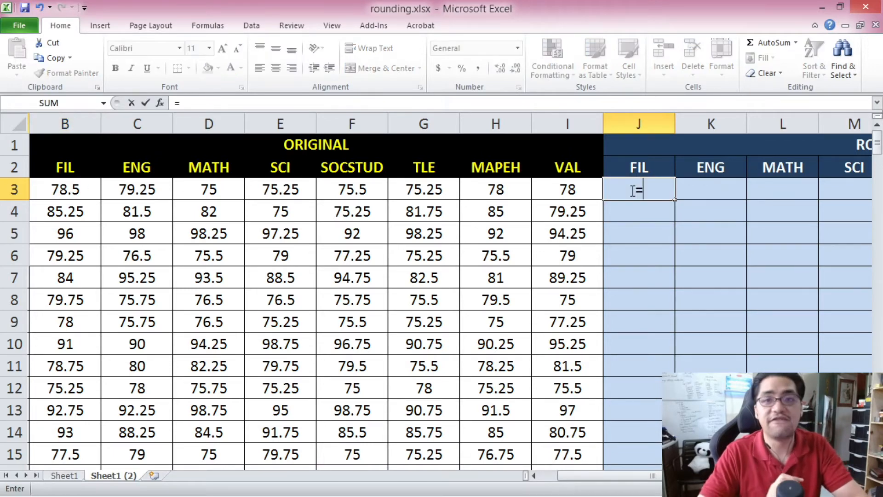
{"action": "type", "text": "ROUND("}
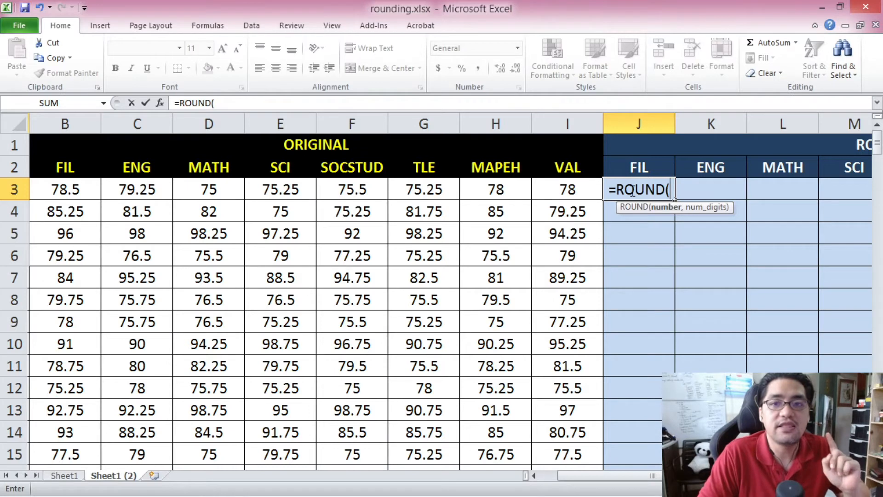
{"action": "left_click", "coordinate": [276, 102]}
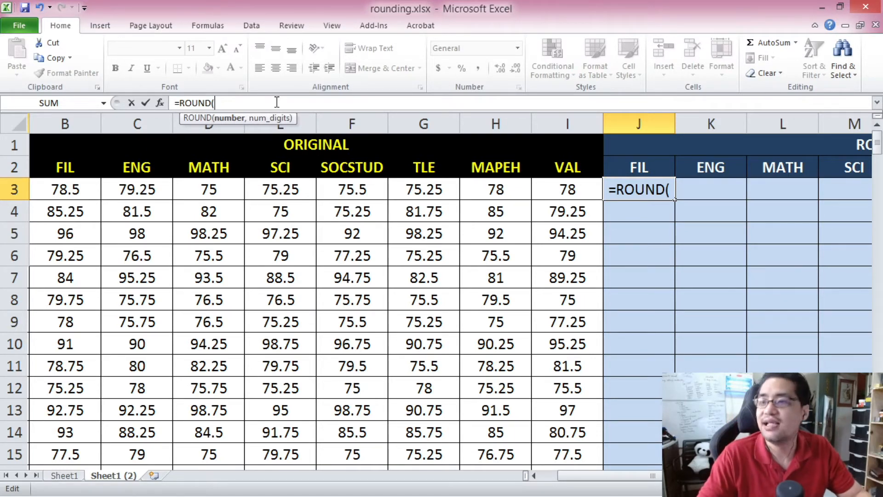
{"action": "left_click", "coordinate": [75, 191]}
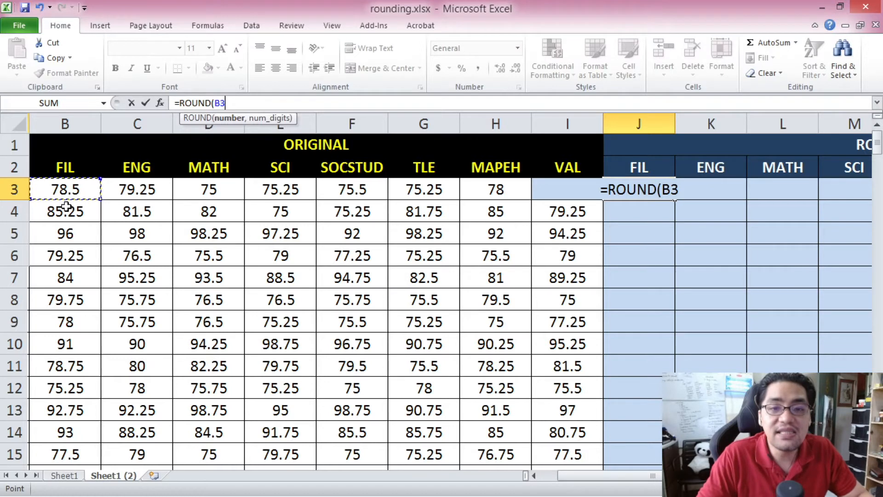
{"action": "left_click", "coordinate": [252, 105]}
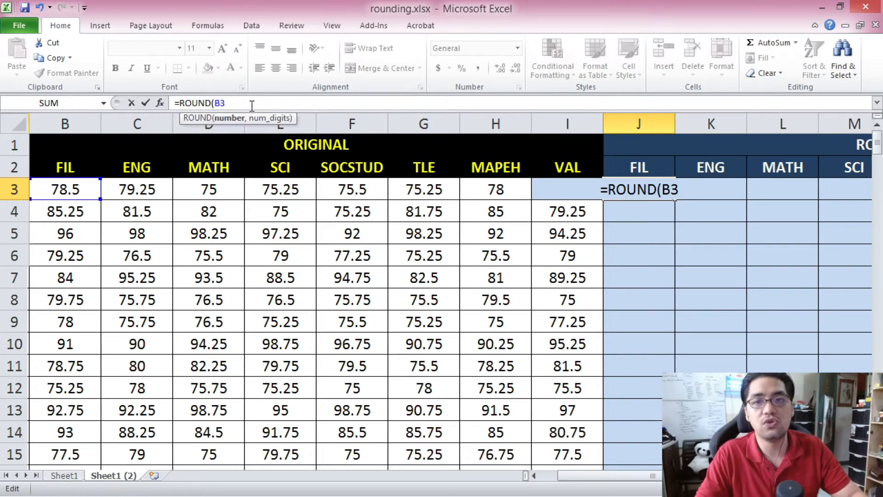
{"action": "type", "text": ","}
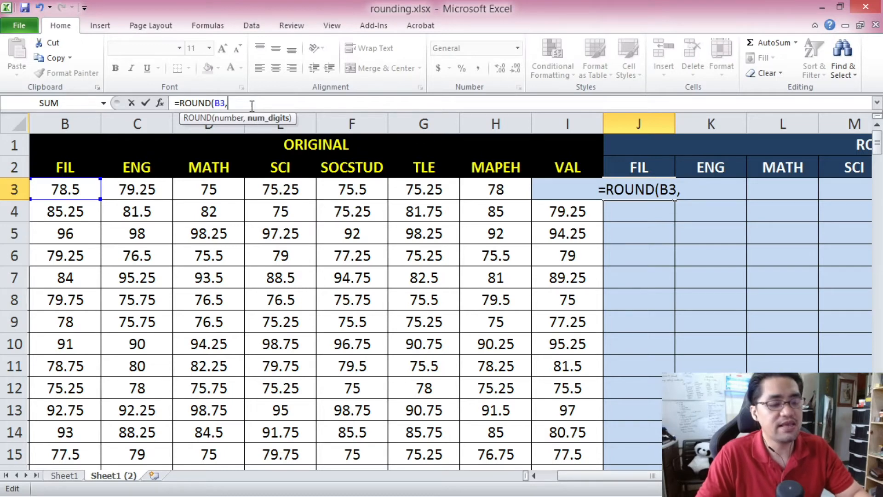
{"action": "type", "text": "0"}
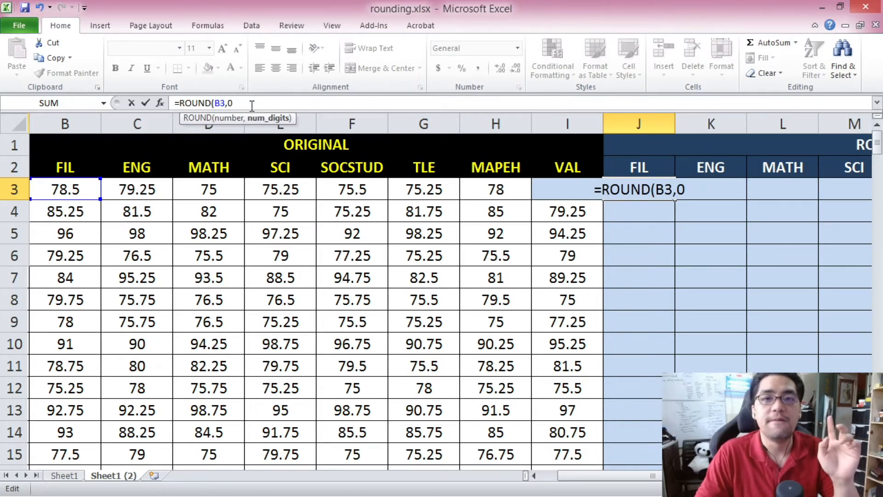
{"action": "type", "text": ")"}
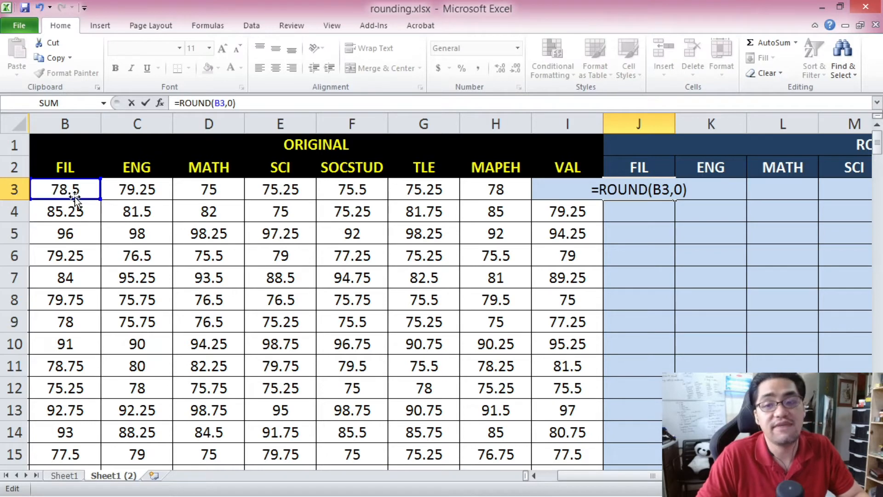
{"action": "left_click", "coordinate": [233, 105]}
{"action": "left_click", "coordinate": [246, 103]}
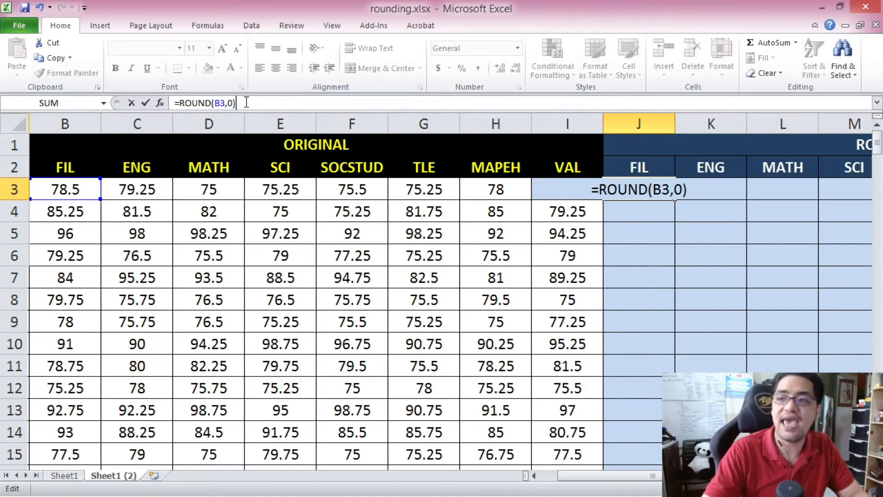
{"action": "key", "text": "Return"}
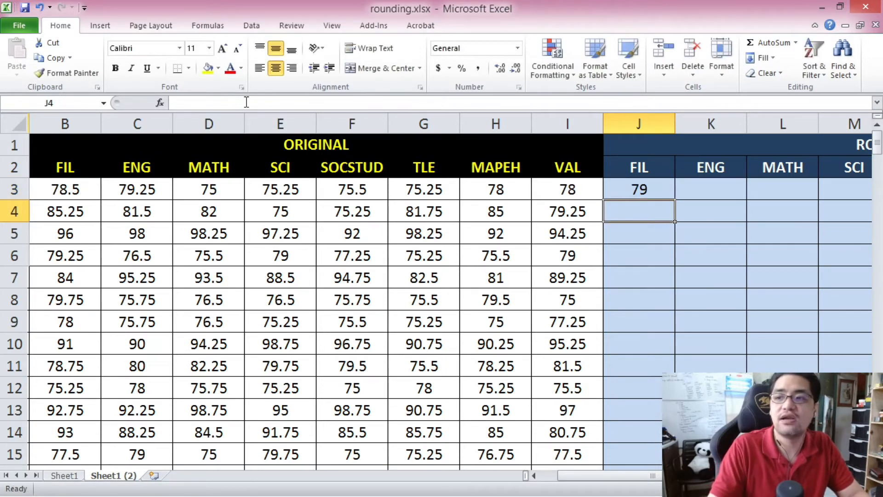
{"action": "left_click", "coordinate": [647, 190]}
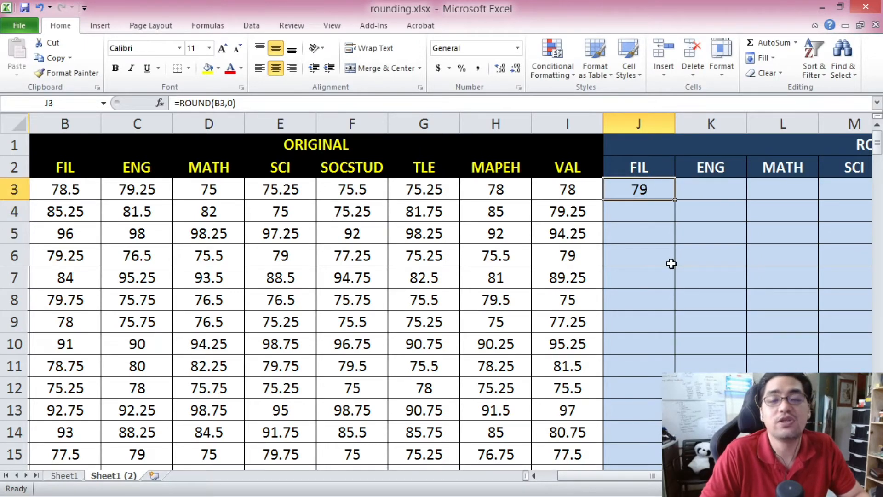
{"action": "left_click", "coordinate": [70, 195]}
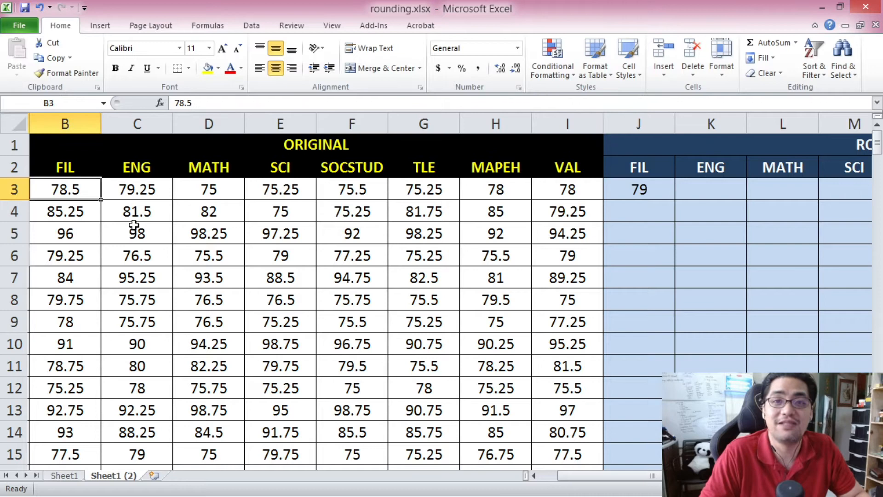
Step: Examine the ROUND formula in J3, its B3 reference and the original row 3 grades in B3:I3
{"action": "left_click", "coordinate": [639, 190]}
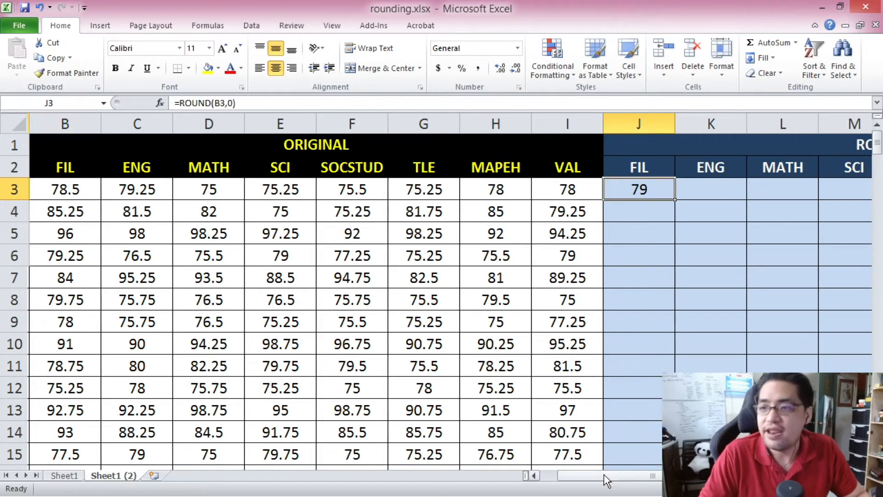
{"action": "left_click", "coordinate": [227, 103]}
{"action": "left_click_drag", "start_coordinate": [227, 103], "coordinate": [214, 103]}
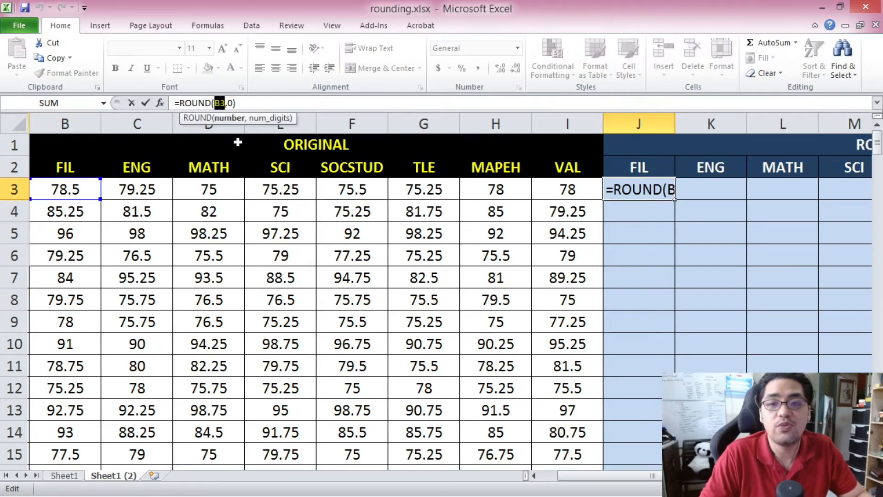
{"action": "key", "text": "Escape"}
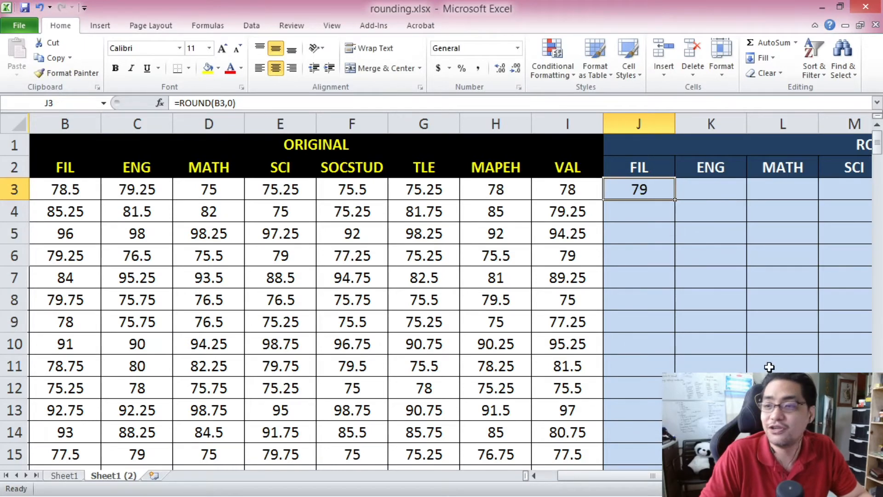
{"action": "left_click_drag", "start_coordinate": [690, 476], "coordinate": [652, 475]}
{"action": "left_click_drag", "start_coordinate": [57, 190], "coordinate": [563, 197]}
Step: Copy the ROUND formula from J3 across the rounded subject cells through Q3
{"action": "left_click_drag", "start_coordinate": [616, 476], "coordinate": [704, 476]}
{"action": "left_click", "coordinate": [282, 187]}
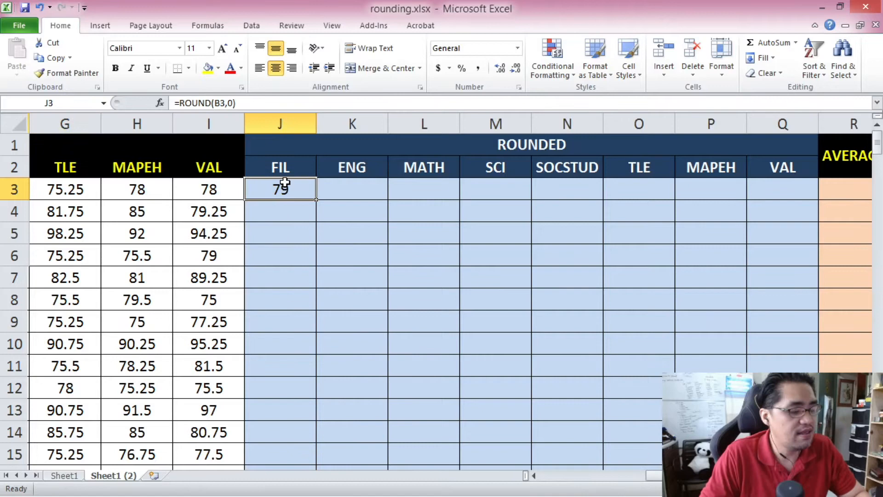
{"action": "key", "text": "ctrl+c"}
{"action": "left_click", "coordinate": [800, 195]}
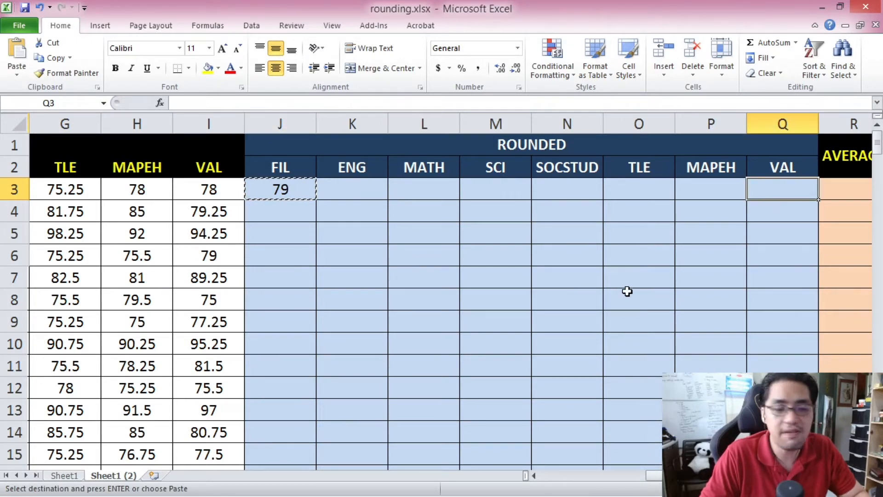
{"action": "key", "text": "ctrl+v"}
{"action": "left_click_drag", "start_coordinate": [302, 192], "coordinate": [776, 189]}
{"action": "key", "text": "ctrl+v"}
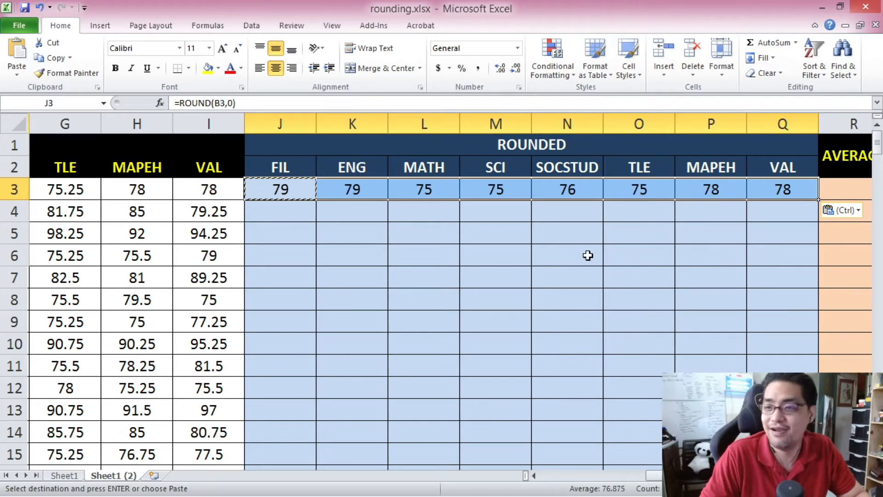
Step: Check the copied ROUND formulas in K3:Q3 and compare the rounded grades with the originals in row 3
{"action": "left_click", "coordinate": [587, 256]}
{"action": "left_click", "coordinate": [328, 193]}
{"action": "left_click", "coordinate": [425, 191]}
{"action": "left_click", "coordinate": [480, 191]}
{"action": "left_click", "coordinate": [593, 189]}
{"action": "left_click", "coordinate": [630, 190]}
{"action": "left_click", "coordinate": [700, 191]}
{"action": "left_click", "coordinate": [777, 188]}
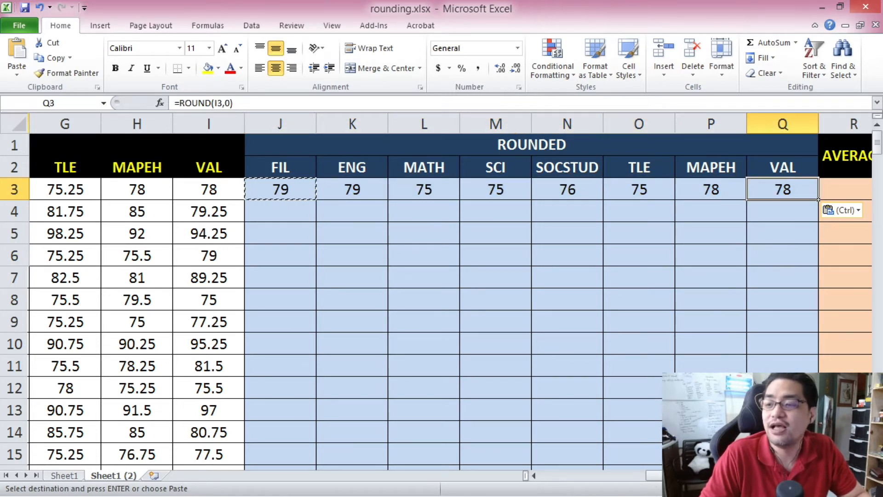
{"action": "scroll", "coordinate": [652, 495], "scroll_direction": "left", "scroll_amount": 5}
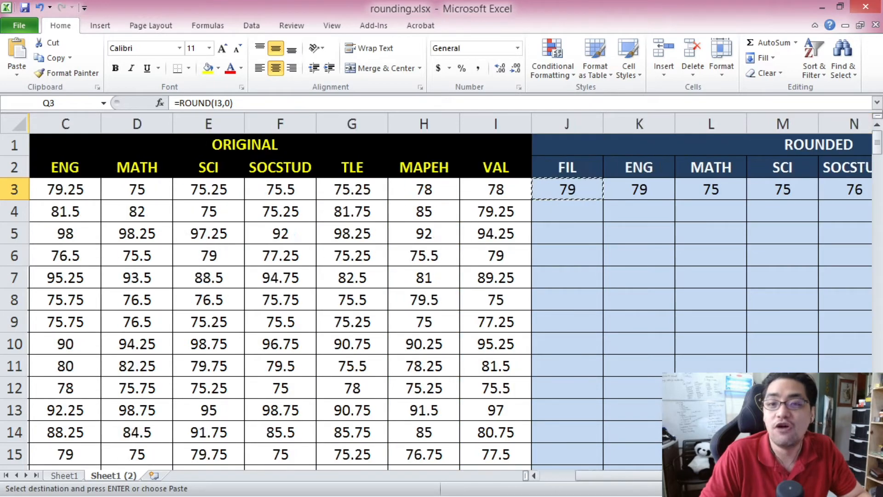
{"action": "scroll", "coordinate": [652, 494], "scroll_direction": "left", "scroll_amount": 1}
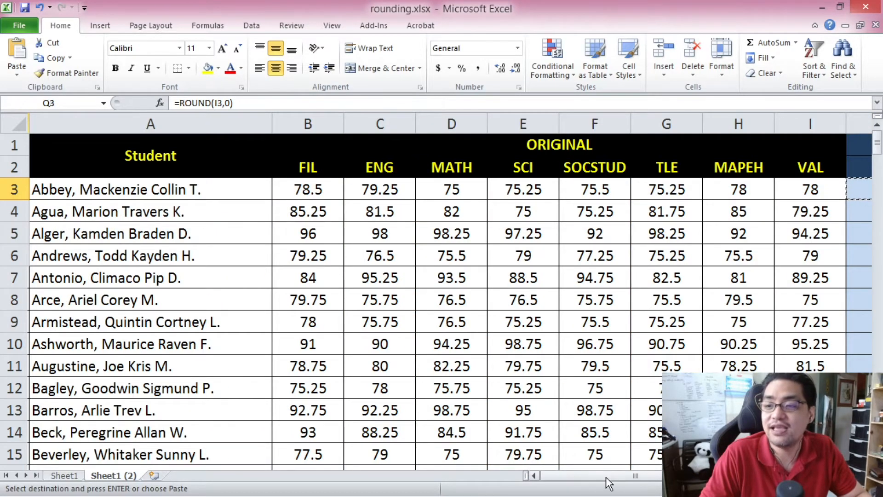
{"action": "left_click_drag", "start_coordinate": [605, 477], "coordinate": [622, 472]}
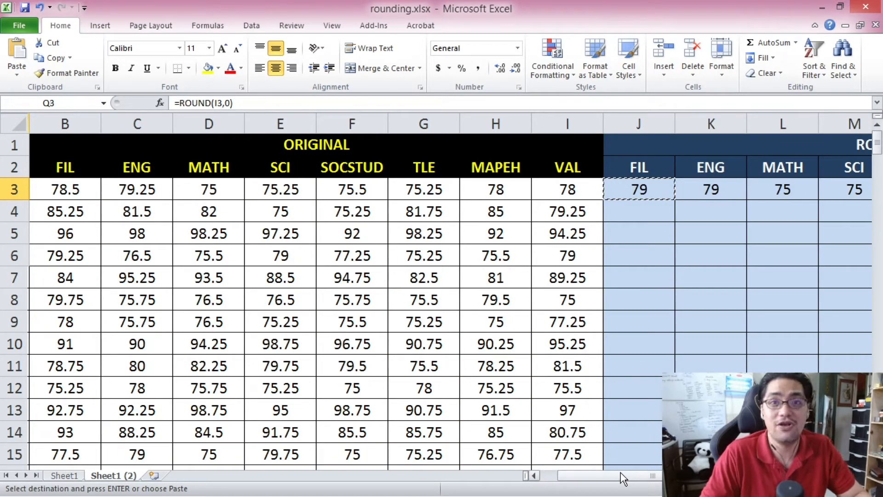
{"action": "left_click_drag", "start_coordinate": [620, 479], "coordinate": [680, 477]}
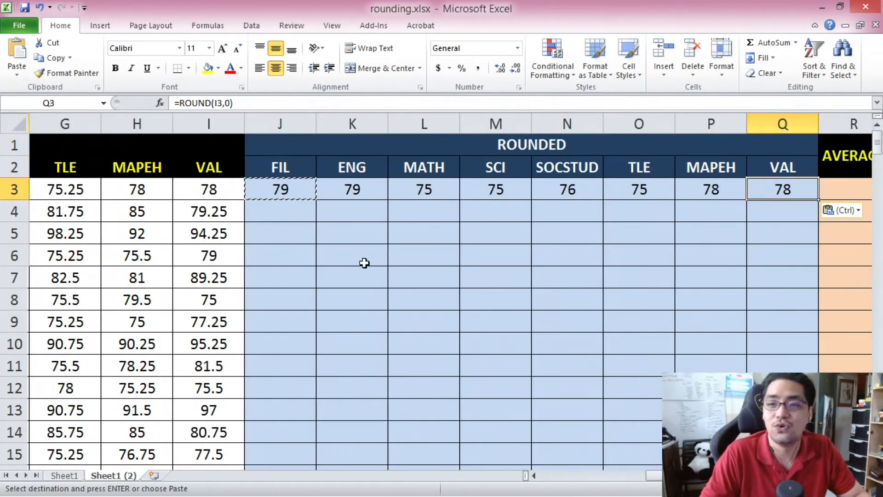
Step: Paste the copied J3 ROUND formula into the whole rounded grades range J3:Q202
{"action": "left_click", "coordinate": [282, 180]}
{"action": "left_click_drag", "start_coordinate": [877, 146], "coordinate": [877, 459]}
{"action": "left_click", "coordinate": [782, 455], "text": "shift"}
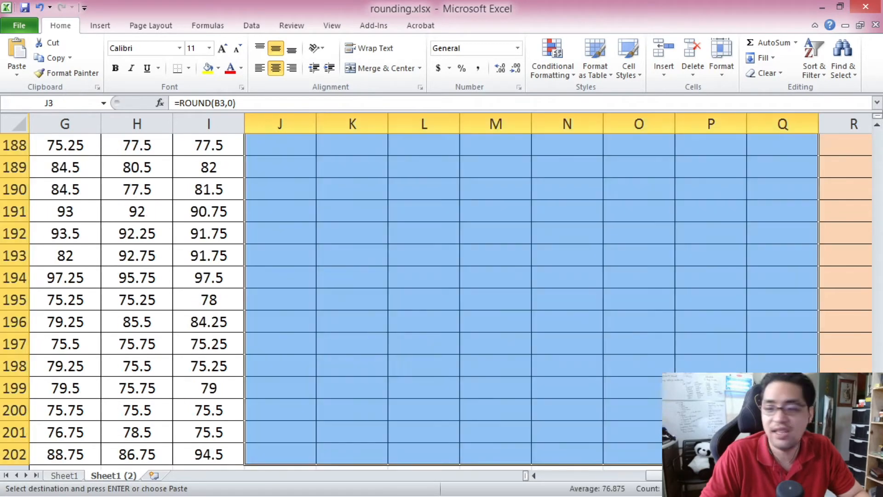
{"action": "key", "text": "ctrl+v"}
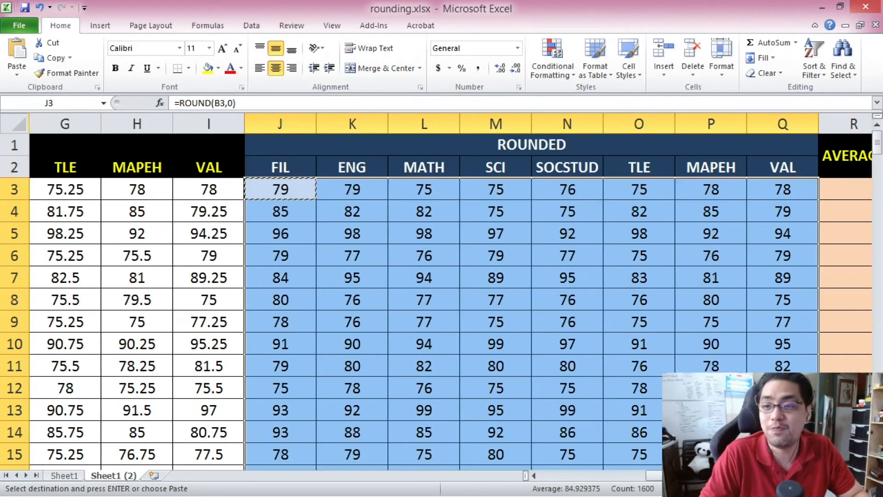
{"action": "left_click", "coordinate": [426, 294]}
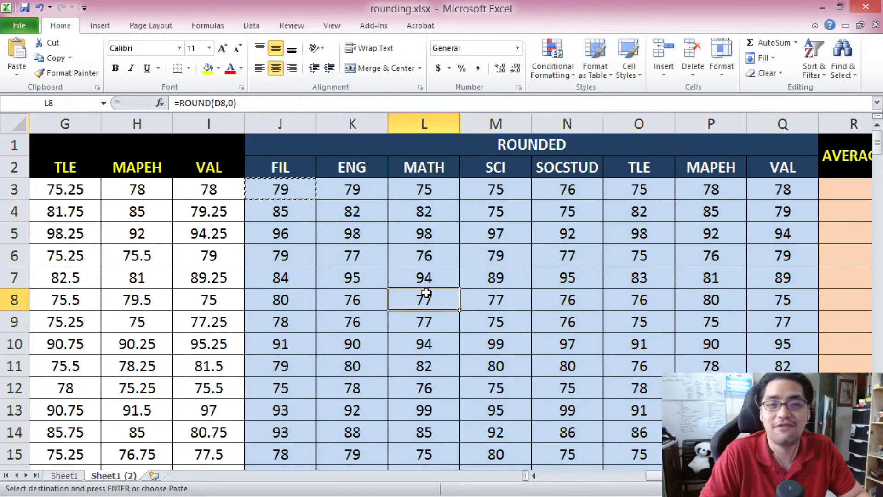
{"action": "mouse_move", "coordinate": [877, 146]}
{"action": "left_mouse_down"}
{"action": "mouse_move", "coordinate": [868, 437]}
{"action": "mouse_move", "coordinate": [871, 146]}
{"action": "left_mouse_up"}
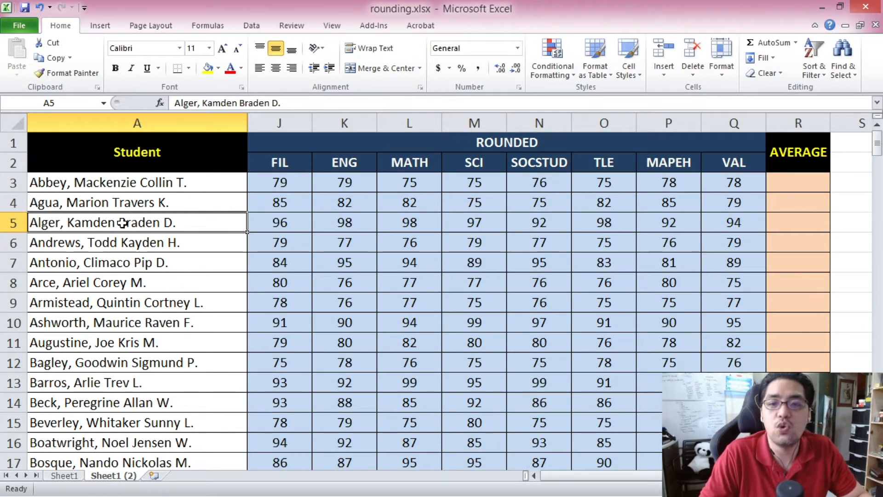
Step: Enter =AVERAGE(J5:Q5) in R5 to average the row 5 student's rounded grades
{"action": "left_click_drag", "start_coordinate": [171, 222], "coordinate": [810, 229]}
{"action": "left_click", "coordinate": [813, 224]}
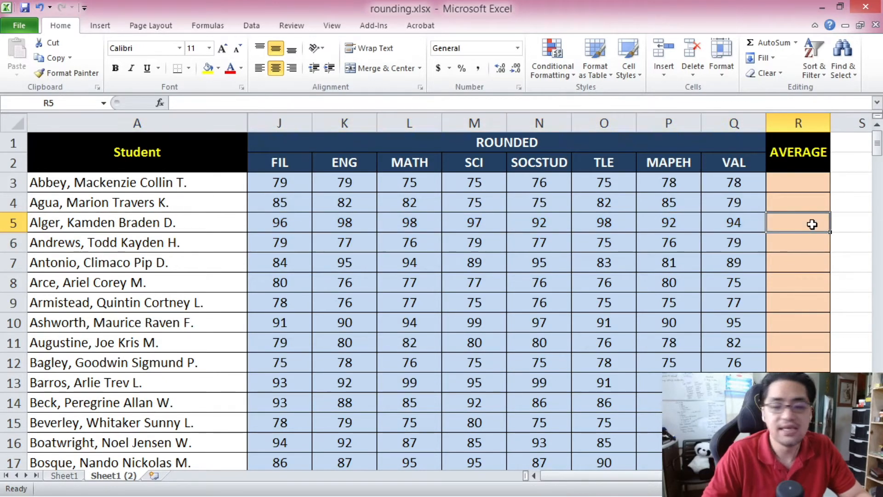
{"action": "type", "text": "=AVERAGE("}
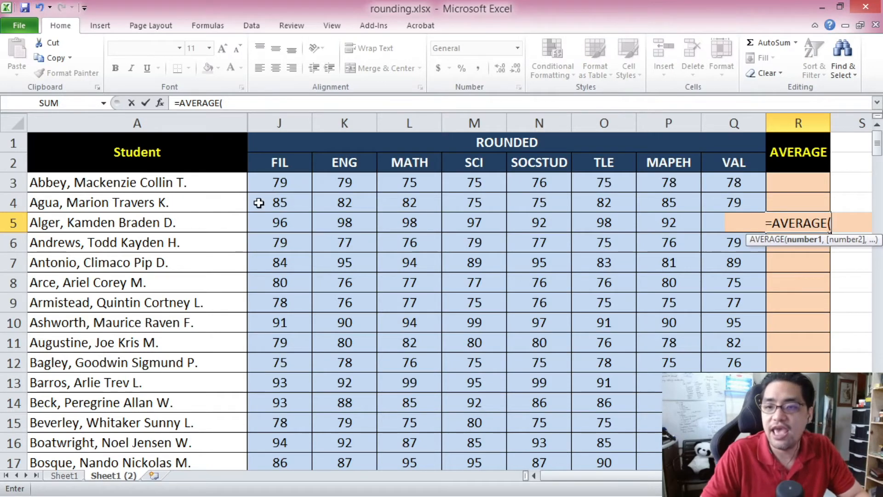
{"action": "left_click_drag", "start_coordinate": [275, 222], "coordinate": [705, 217]}
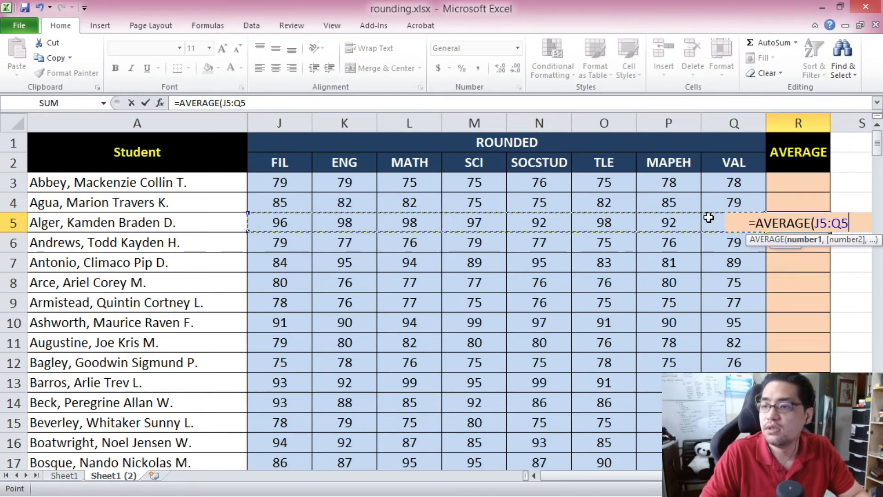
{"action": "type", "text": ")"}
{"action": "key", "text": "Return"}
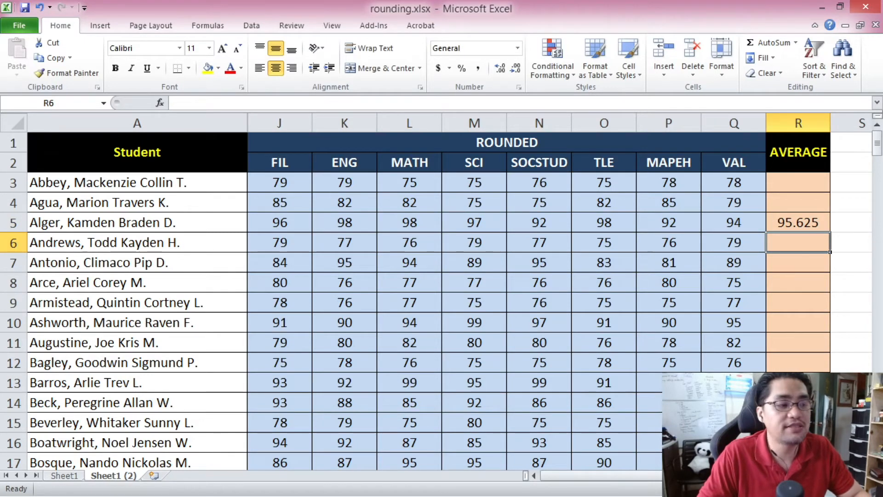
{"action": "key", "text": "alt+Tab"}
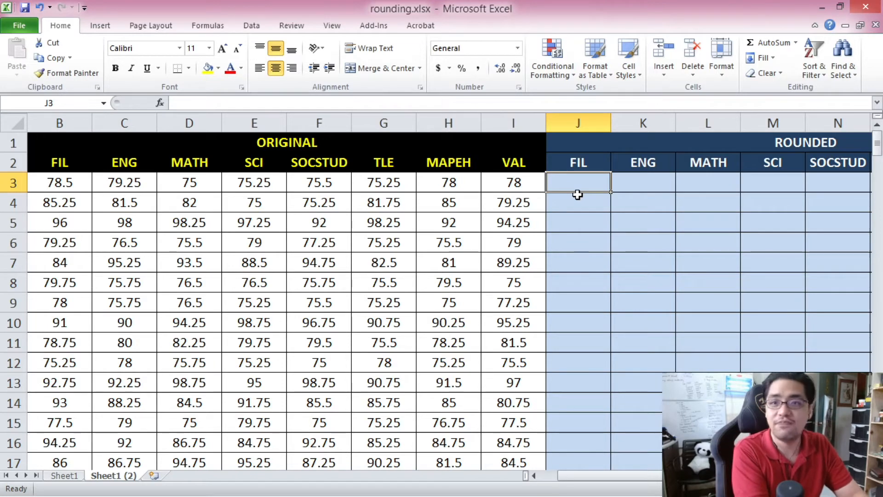
Step: Enter =ROUND(B3,1) in J3 to round the original FIL grade to one decimal place
{"action": "type", "text": "=ROUND"}
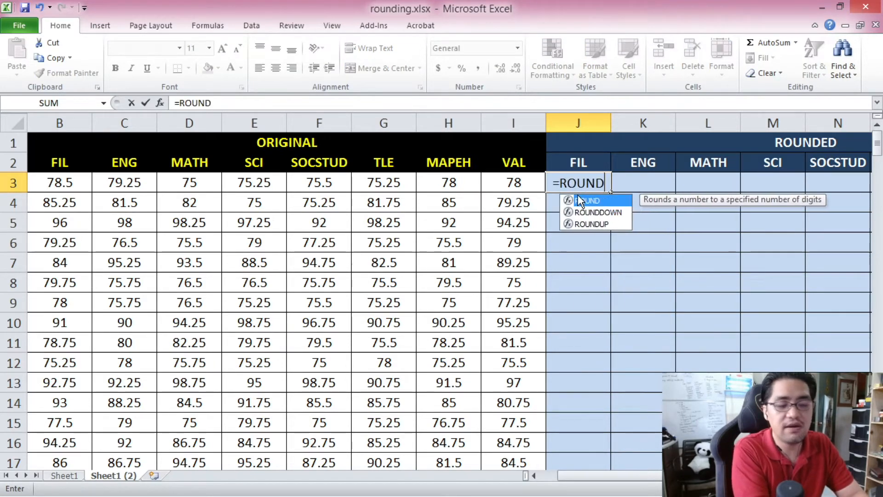
{"action": "double_click", "coordinate": [578, 195]}
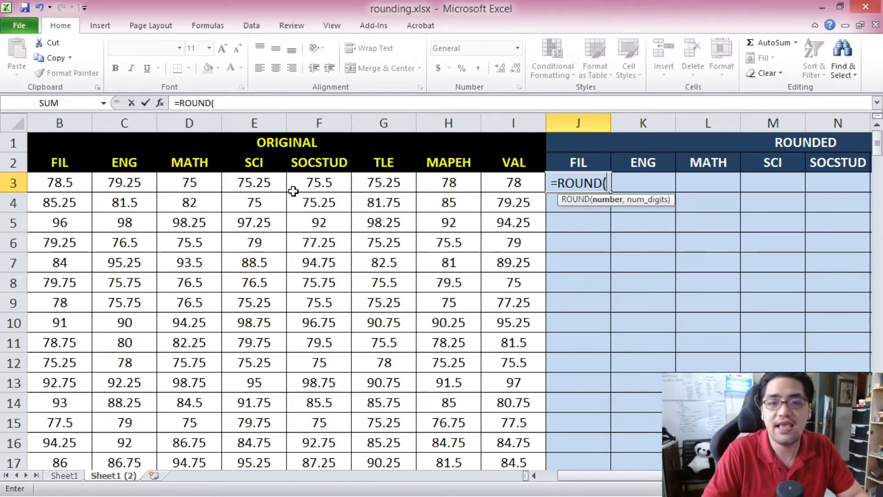
{"action": "left_click", "coordinate": [46, 186]}
{"action": "left_click", "coordinate": [247, 105]}
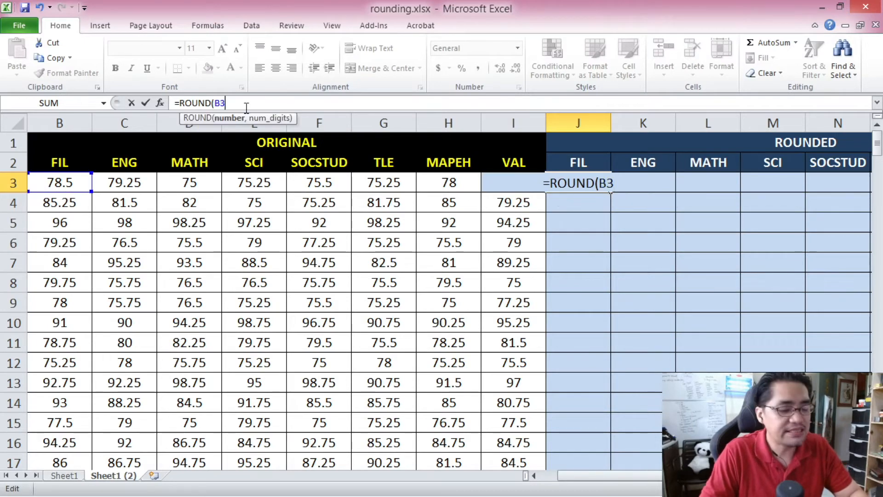
{"action": "type", "text": ","}
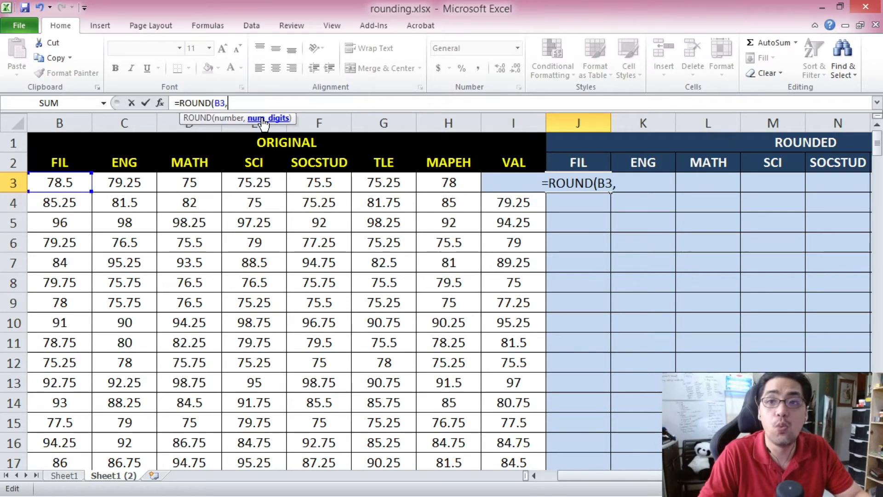
{"action": "type", "text": "1"}
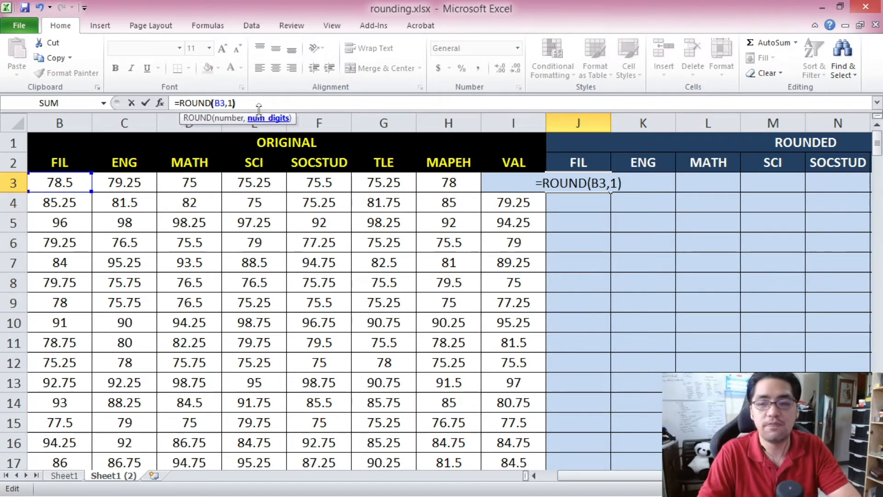
{"action": "key", "text": "Return"}
Step: Copy the J3 formula to K3 and check its C3 reference against the original ENG grade
{"action": "left_click", "coordinate": [564, 177]}
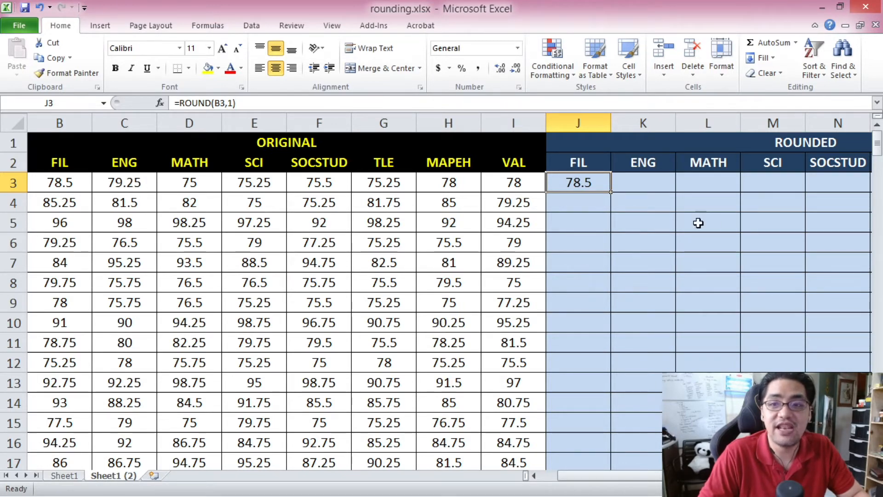
{"action": "key", "text": "ctrl+c"}
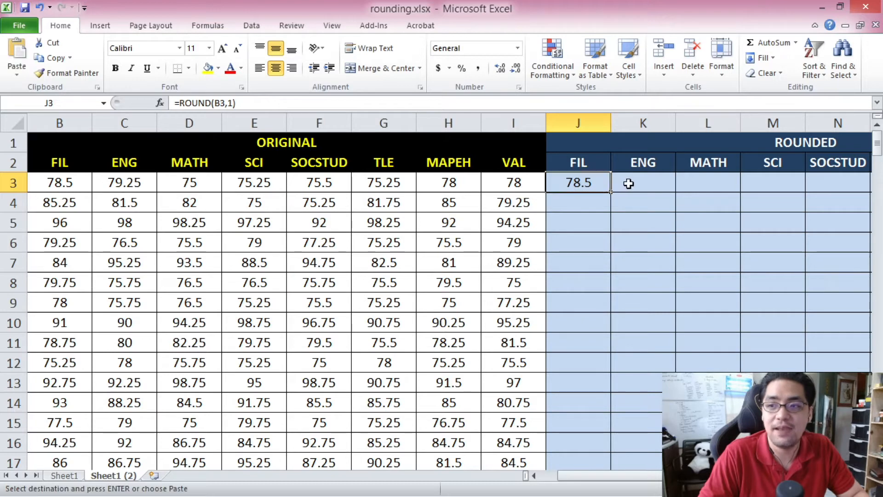
{"action": "left_click", "coordinate": [628, 183]}
{"action": "key", "text": "ctrl+v"}
{"action": "left_click", "coordinate": [649, 202]}
{"action": "left_click", "coordinate": [645, 183]}
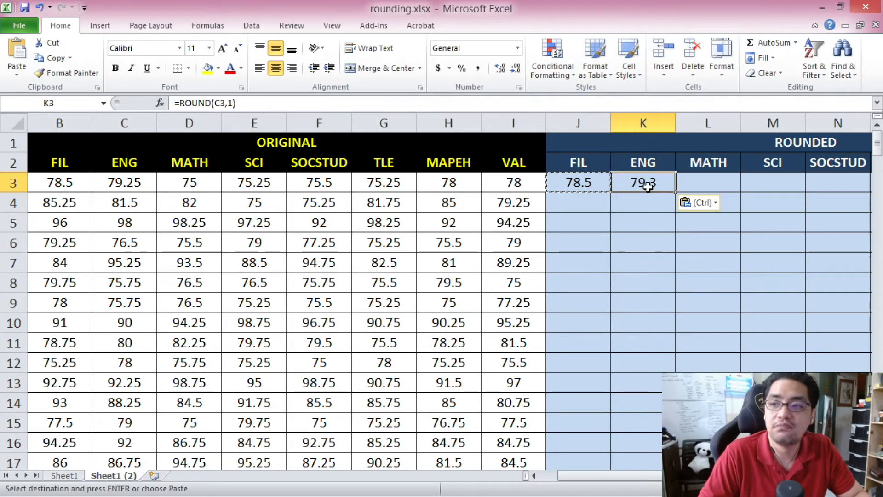
{"action": "left_click", "coordinate": [215, 103]}
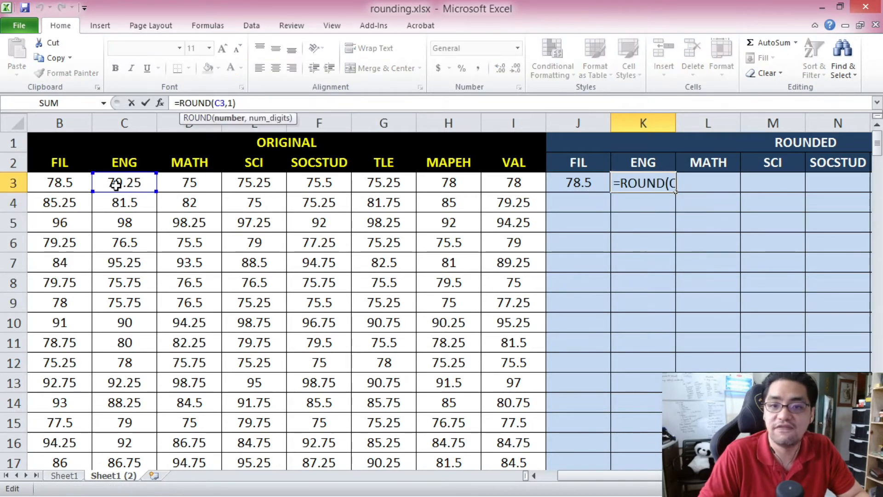
{"action": "key", "text": "Escape"}
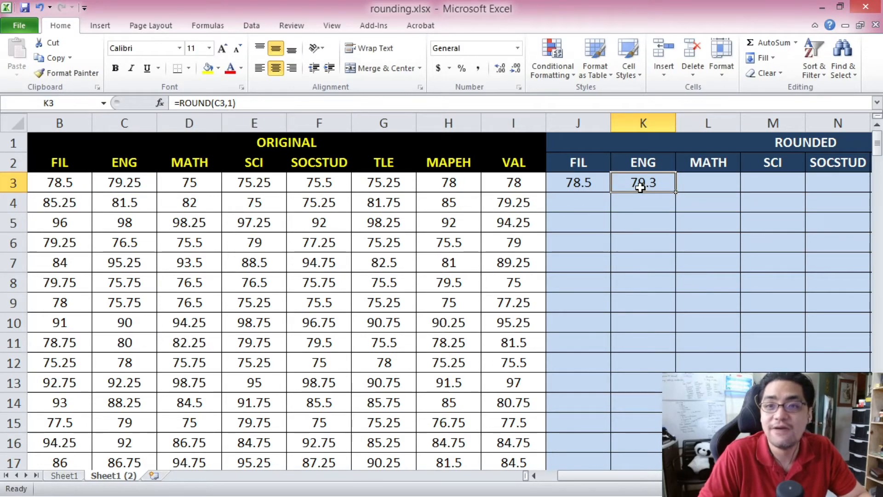
{"action": "left_click", "coordinate": [130, 183]}
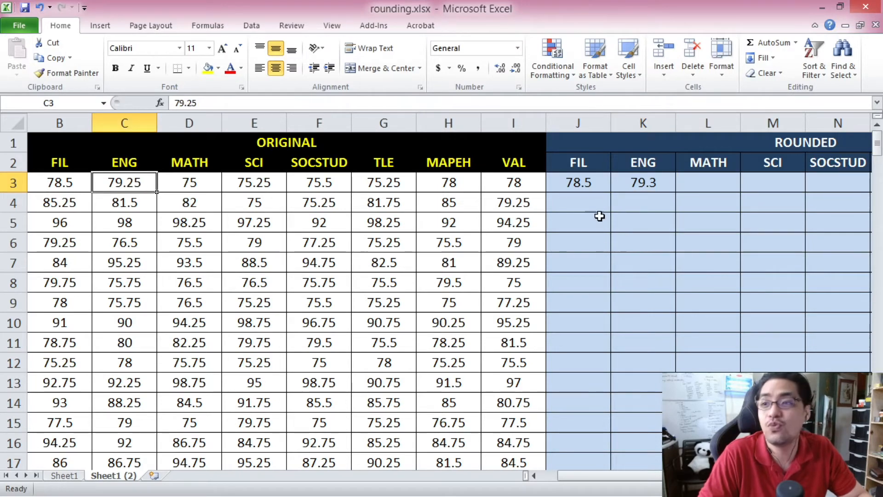
Step: Copy the one-decimal ROUND formula from J3 to the entire rounded grades range J3:Q202
{"action": "left_click", "coordinate": [591, 188]}
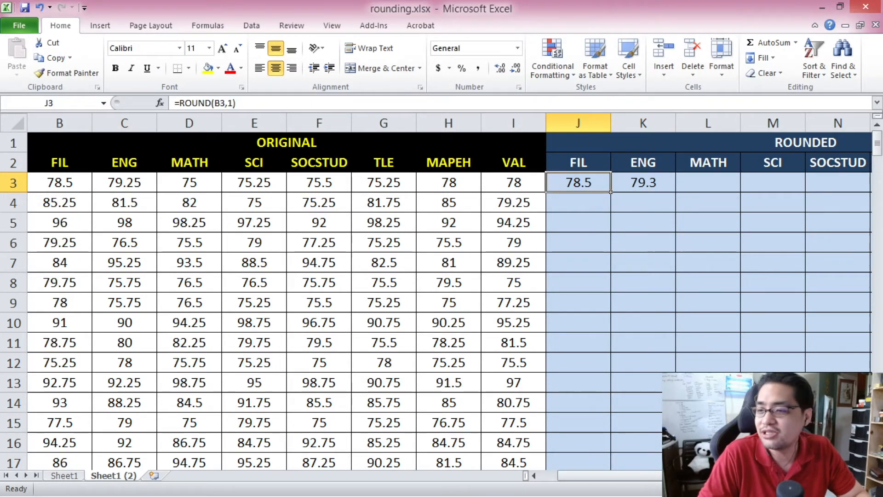
{"action": "key", "text": "ctrl+c"}
{"action": "left_click_drag", "start_coordinate": [689, 476], "coordinate": [760, 476]}
{"action": "left_click_drag", "start_coordinate": [877, 150], "coordinate": [877, 453]}
{"action": "left_click", "coordinate": [773, 442], "text": "shift"}
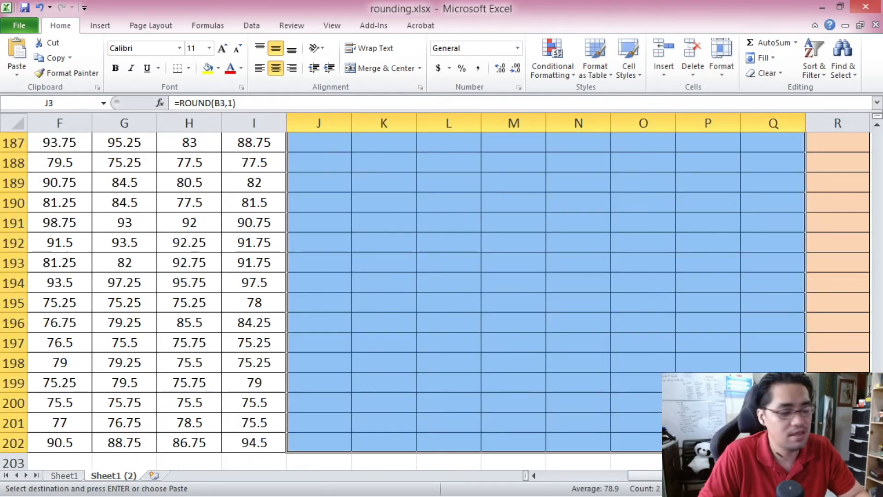
{"action": "key", "text": "ctrl+v"}
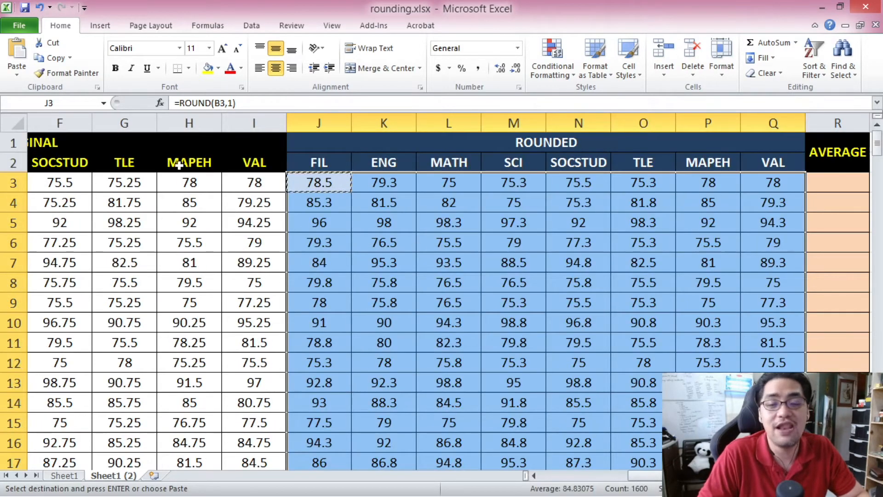
{"action": "left_click", "coordinate": [342, 143]}
{"action": "left_click_drag", "start_coordinate": [699, 475], "coordinate": [629, 481]}
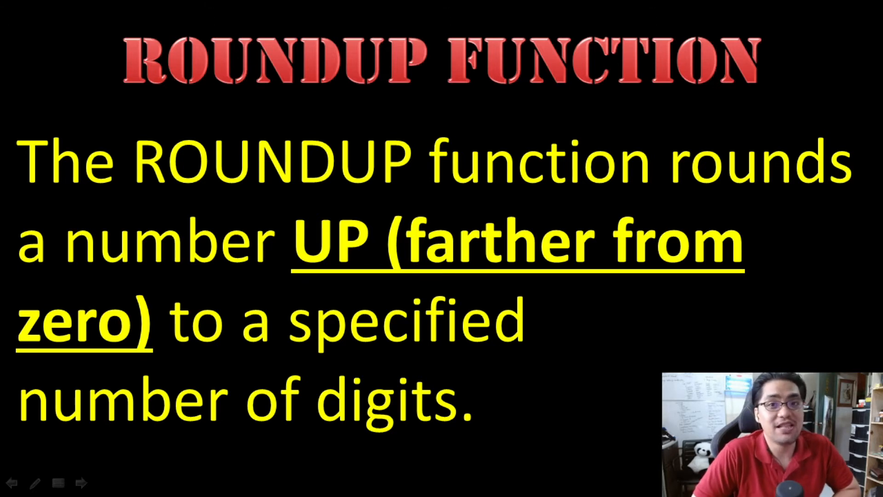
{"action": "key", "text": "Right"}
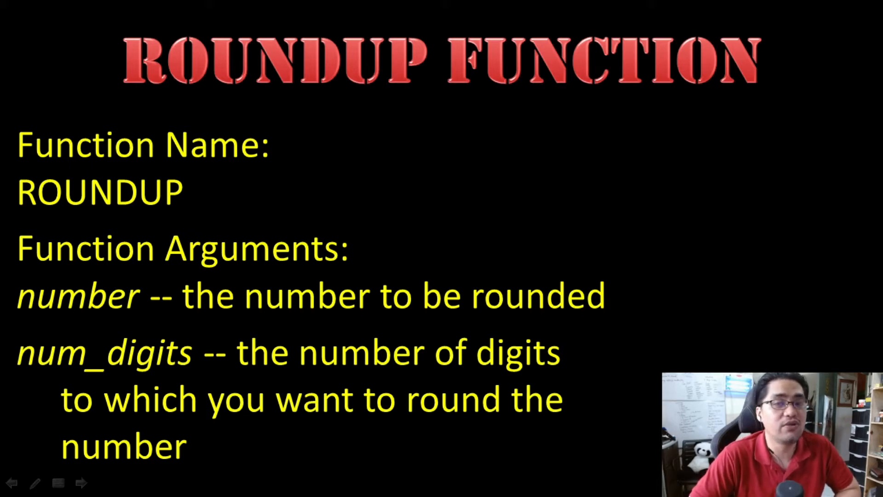
{"action": "key", "text": "Right"}
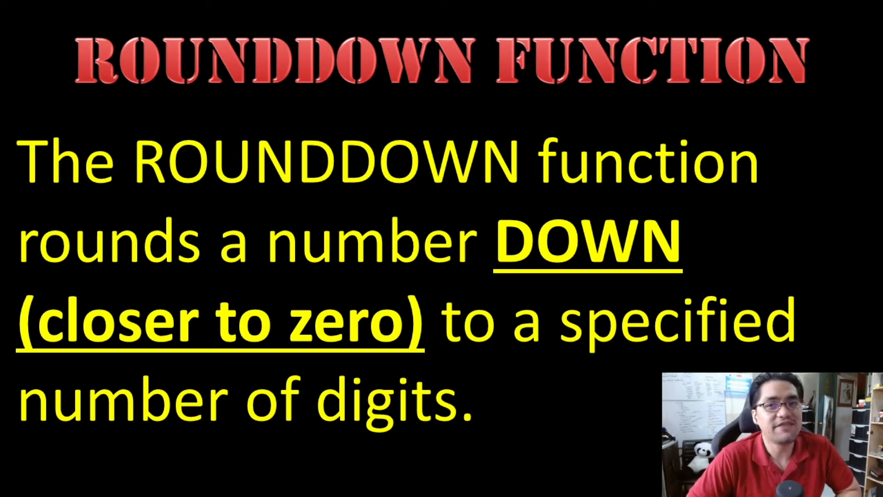
{"action": "key", "text": "Right"}
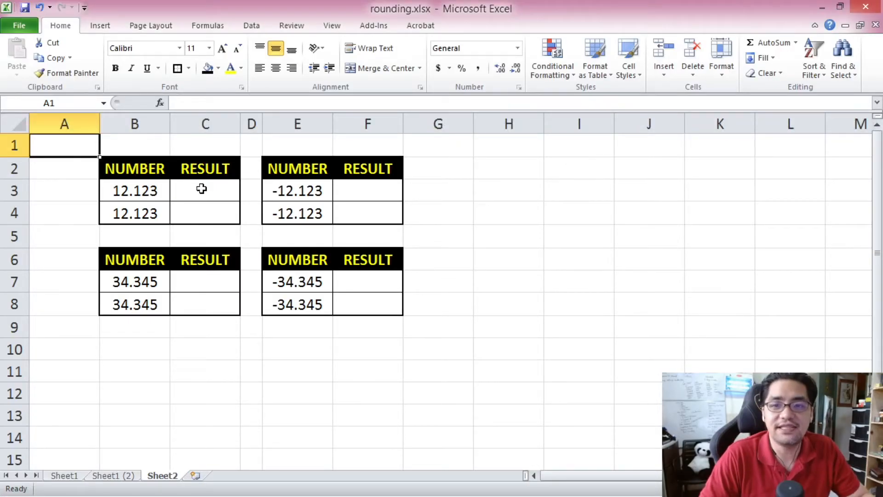
Step: Enter =ROUND(B3,2) in C3 to round the first 12.123 to two decimal places
{"action": "left_click", "coordinate": [202, 188]}
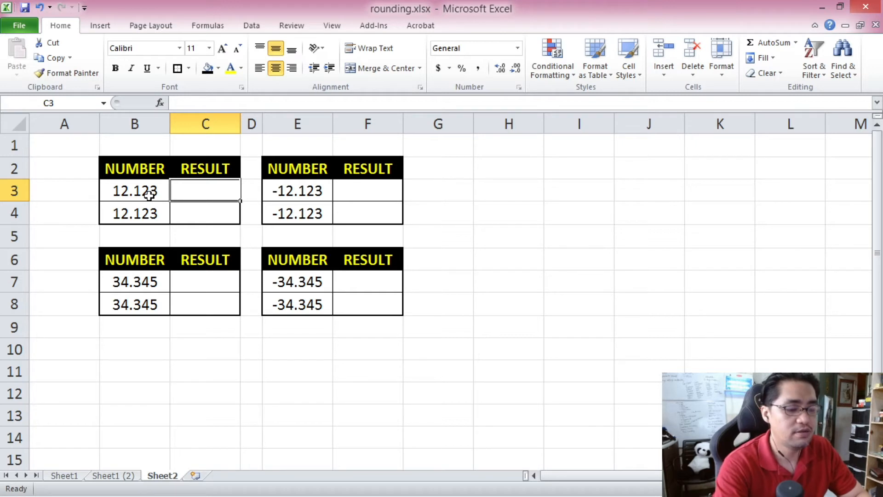
{"action": "type", "text": "=ROUND("}
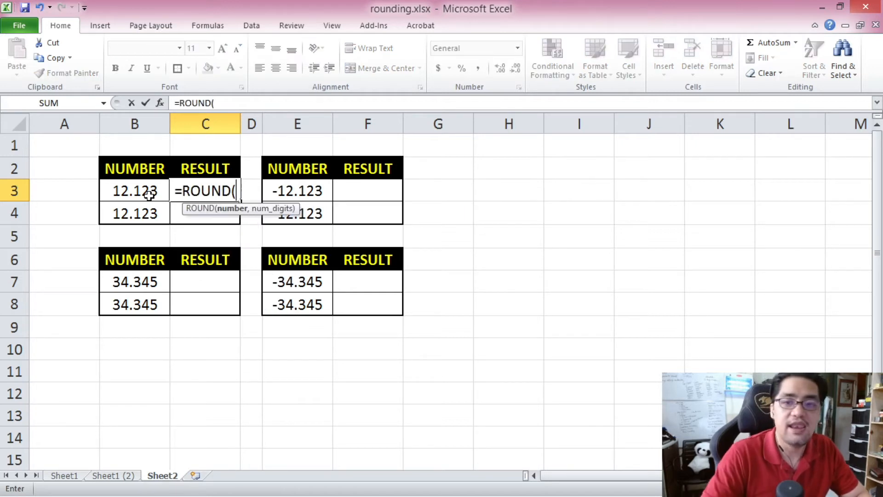
{"action": "left_click", "coordinate": [149, 196]}
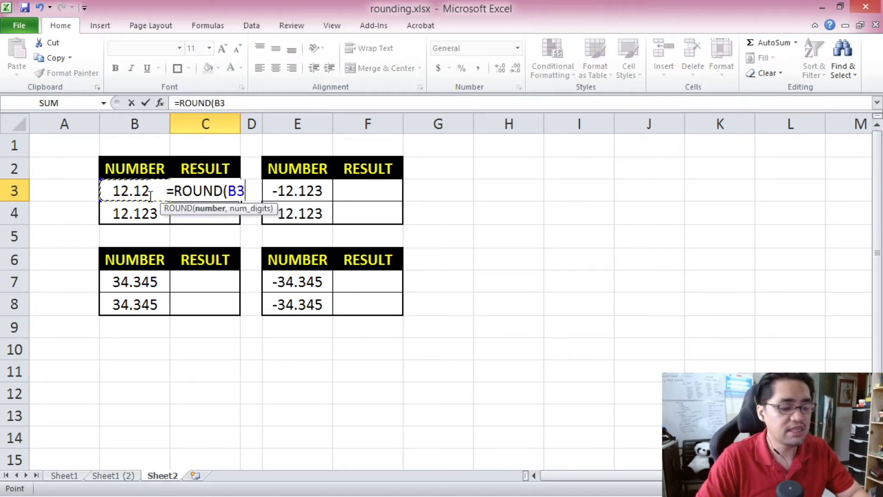
{"action": "type", "text": ","}
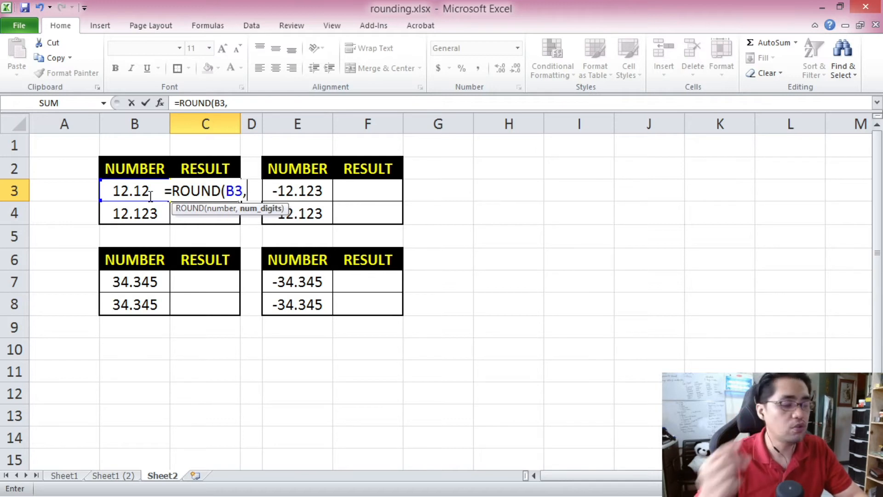
{"action": "type", "text": "2)"}
{"action": "key", "text": "Return"}
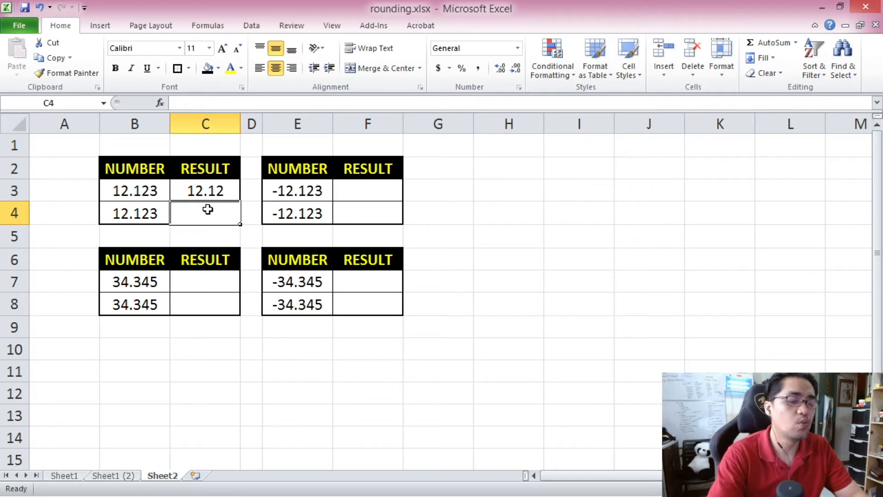
Step: Enter =ROUNDUP(B4,2) in C4 to round the second 12.123 up to two decimal places, and check the formula
{"action": "type", "text": "="}
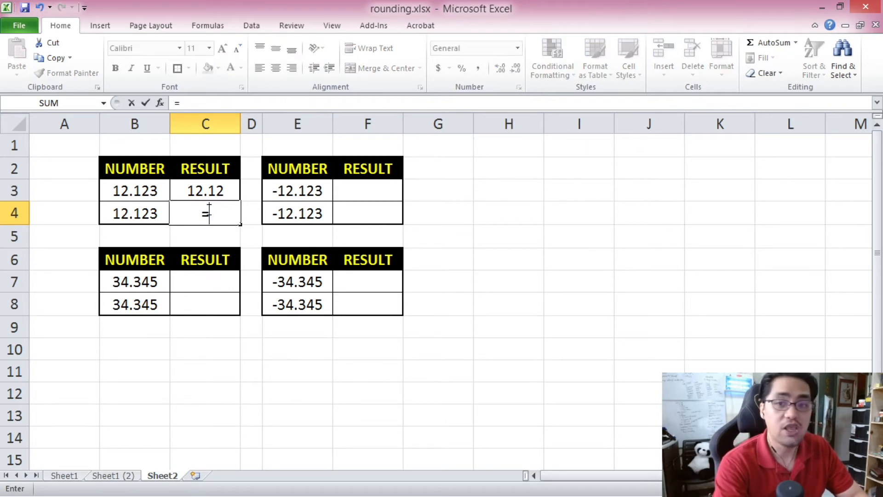
{"action": "type", "text": "ROUNDUP"}
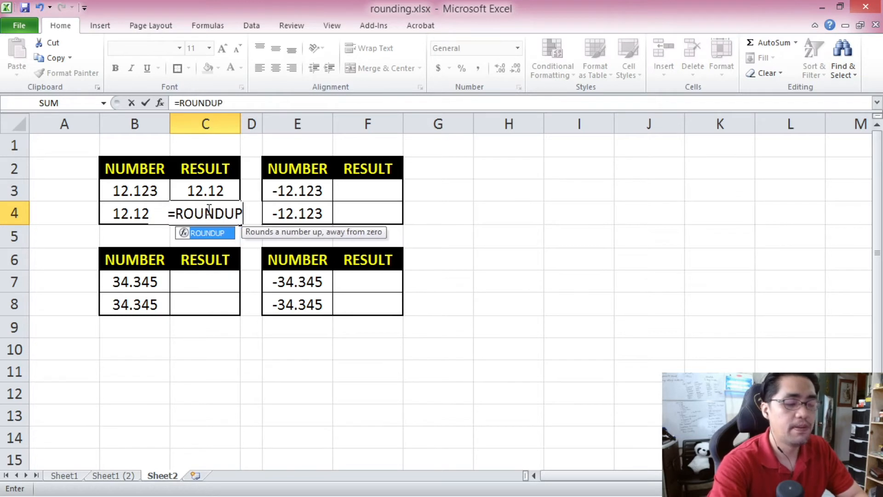
{"action": "type", "text": "("}
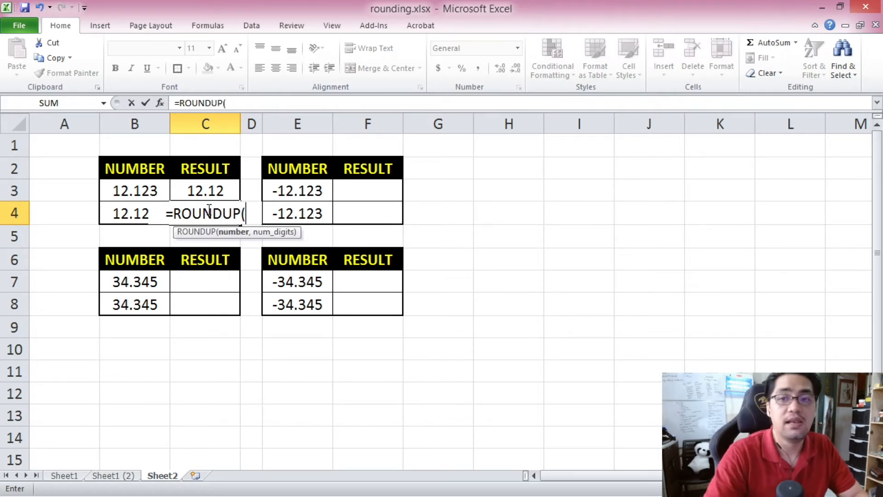
{"action": "left_click", "coordinate": [115, 214]}
{"action": "type", "text": ",2"}
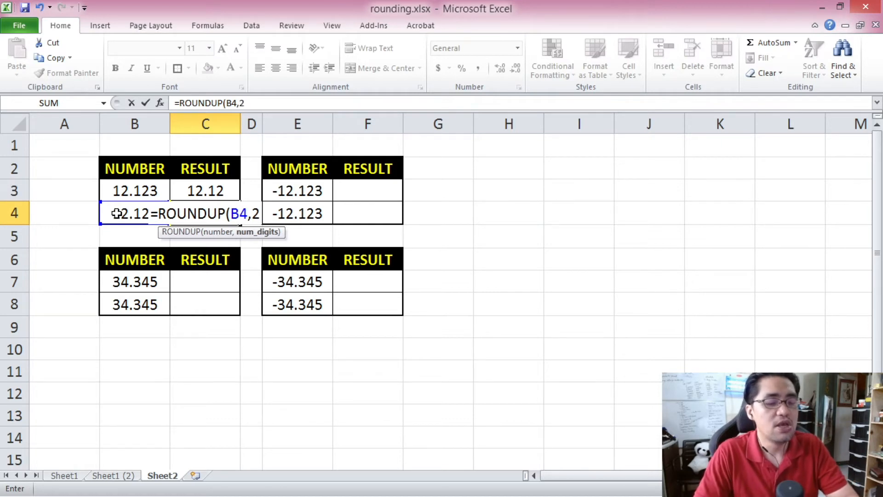
{"action": "key", "text": "Return"}
{"action": "left_click", "coordinate": [195, 213]}
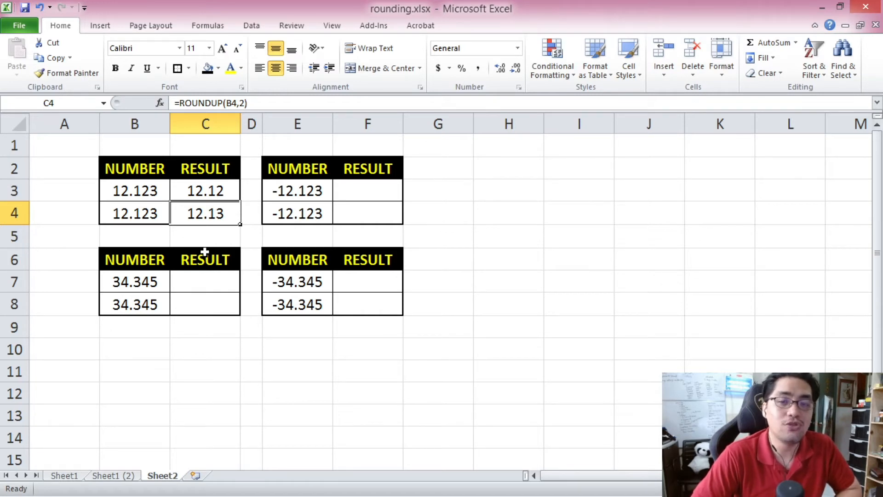
Step: Enter =ROUND(B7,2) in C7 to round the first 34.345 to two decimal places
{"action": "left_click", "coordinate": [205, 281]}
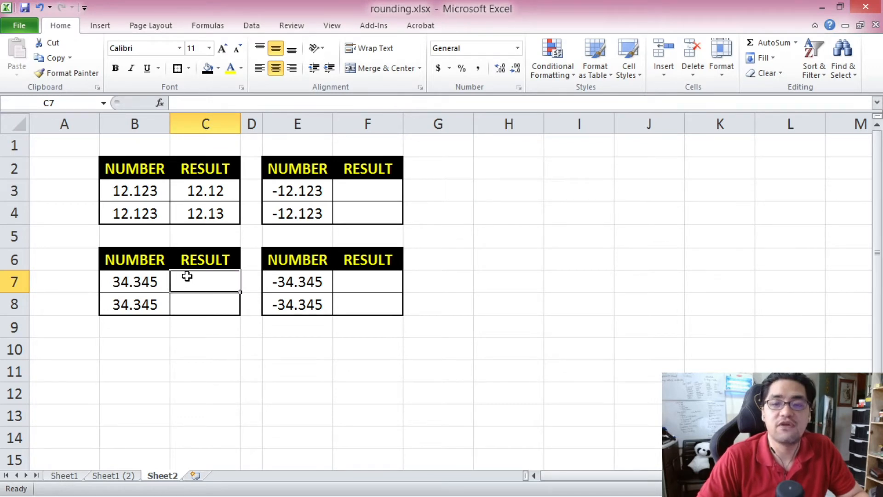
{"action": "left_click", "coordinate": [194, 109]}
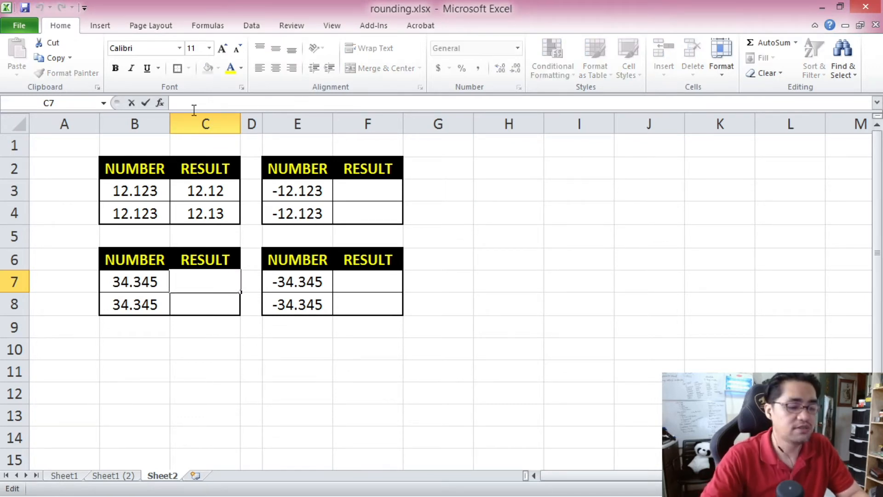
{"action": "type", "text": "=ROUND("}
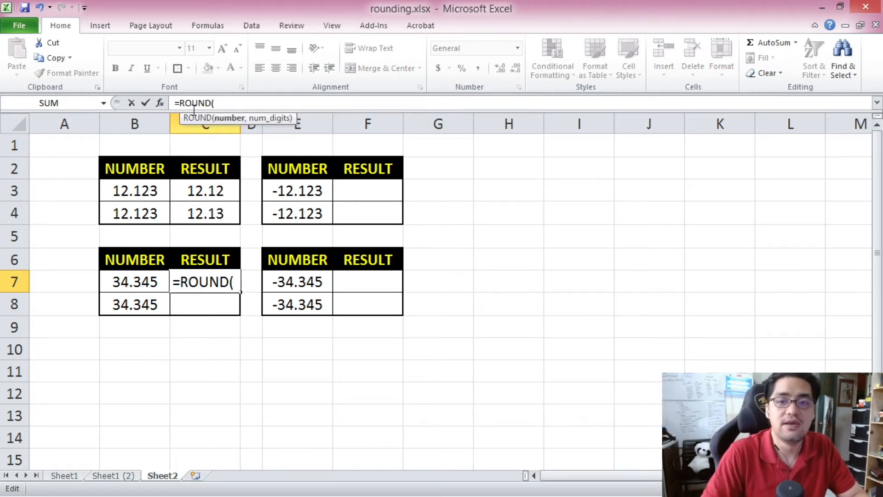
{"action": "left_click", "coordinate": [147, 281]}
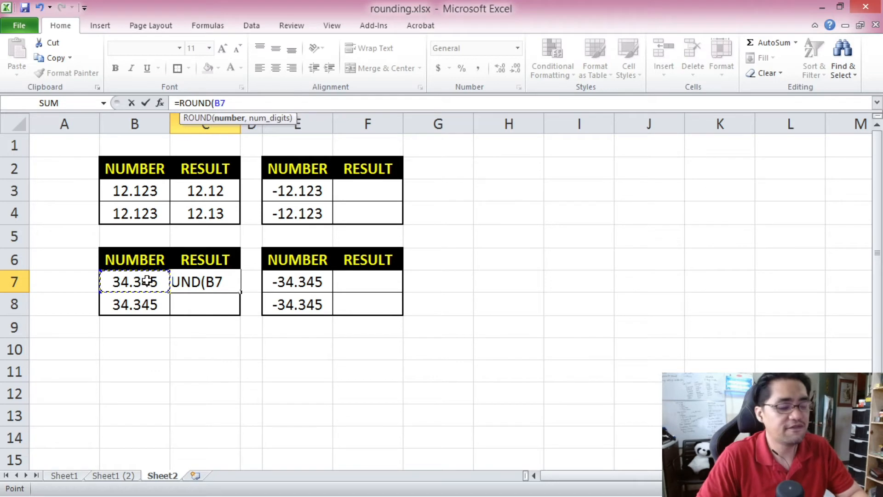
{"action": "type", "text": ",2"}
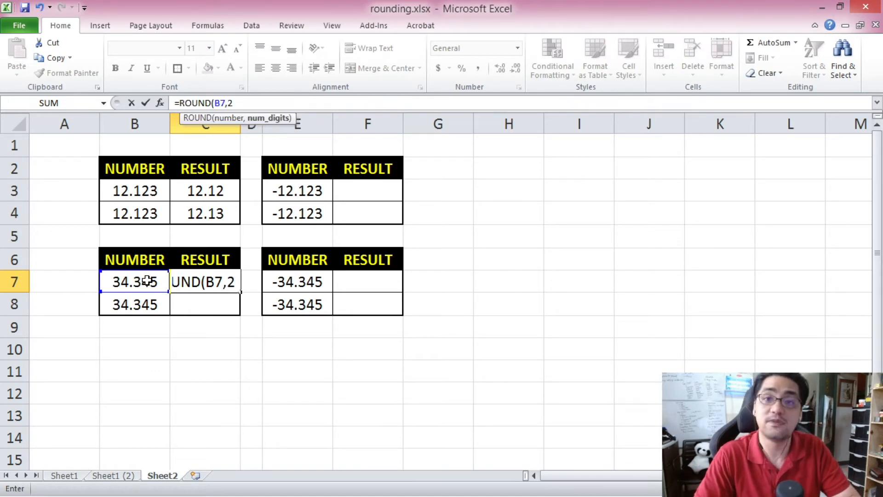
{"action": "type", "text": ")"}
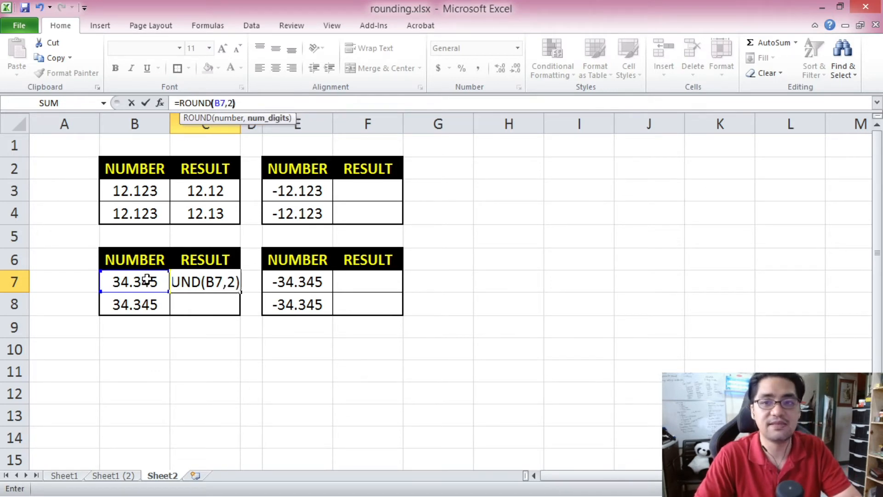
{"action": "key", "text": "Return"}
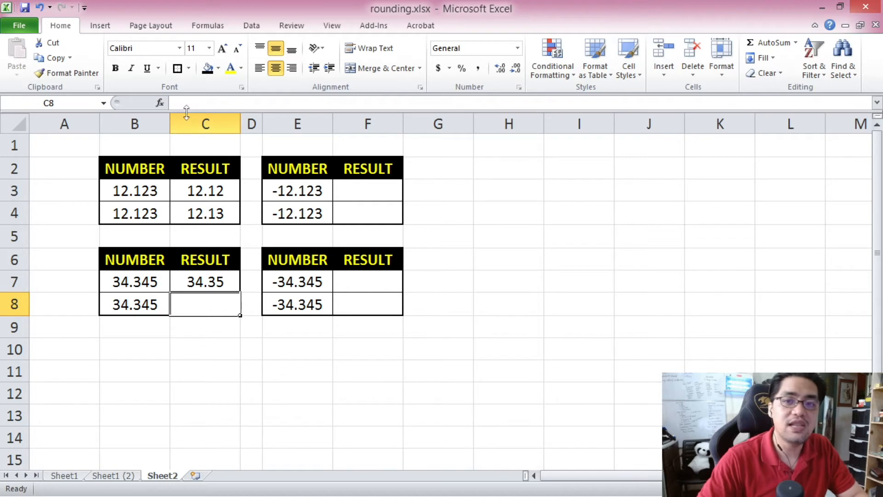
Step: Enter =ROUNDDOWN(B8,2) in C8 to round the second 34.345 down to two decimals, and compare it with B8
{"action": "type", "text": "="}
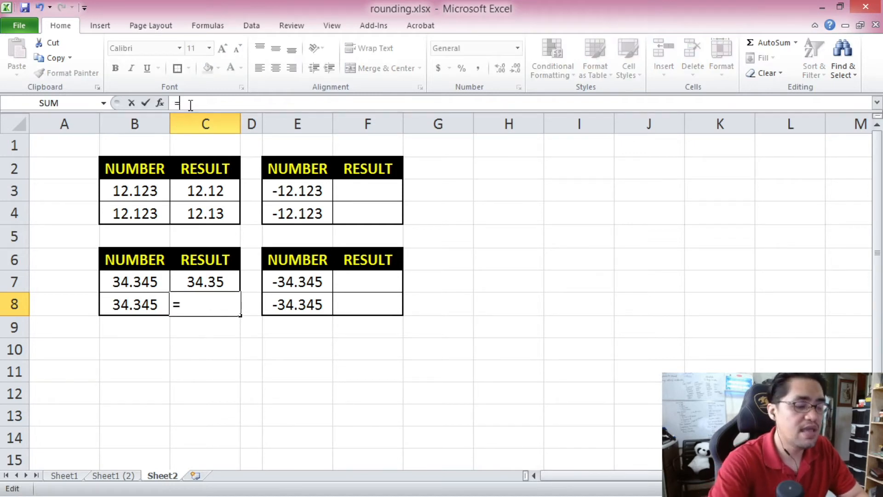
{"action": "type", "text": "ROUNDDOWN("}
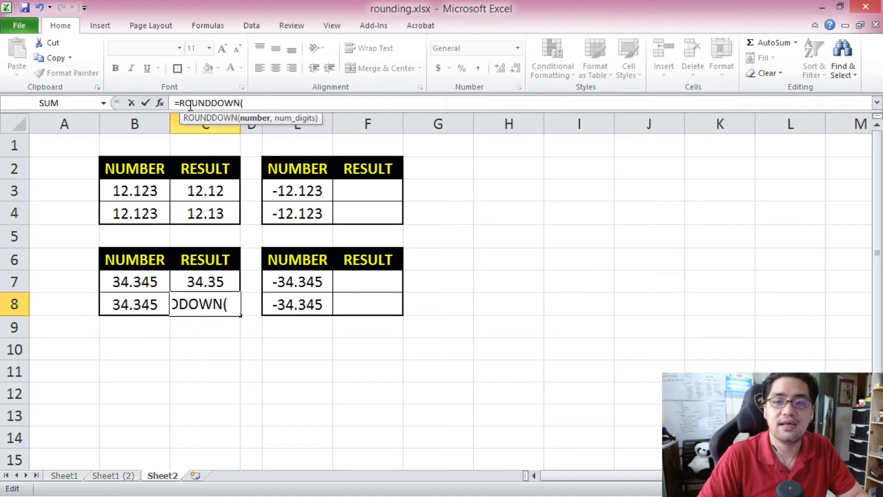
{"action": "left_click", "coordinate": [155, 300]}
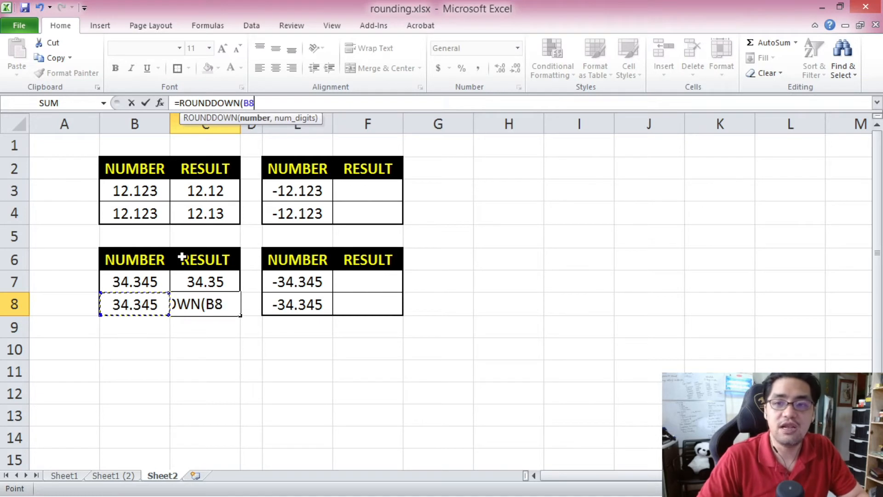
{"action": "type", "text": ","}
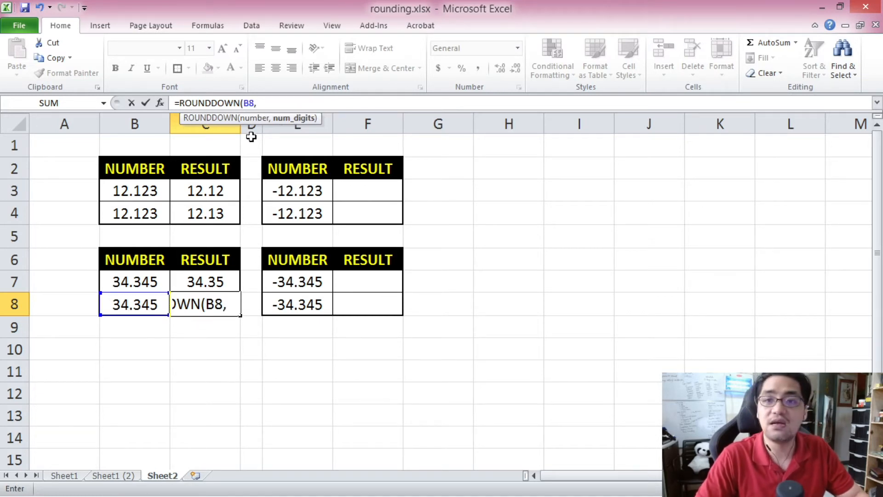
{"action": "type", "text": "2"}
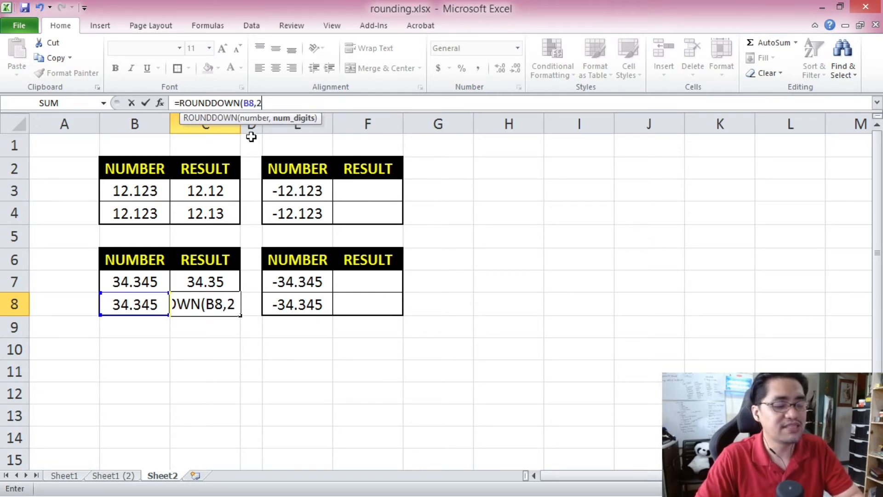
{"action": "type", "text": ")"}
{"action": "key", "text": "Return"}
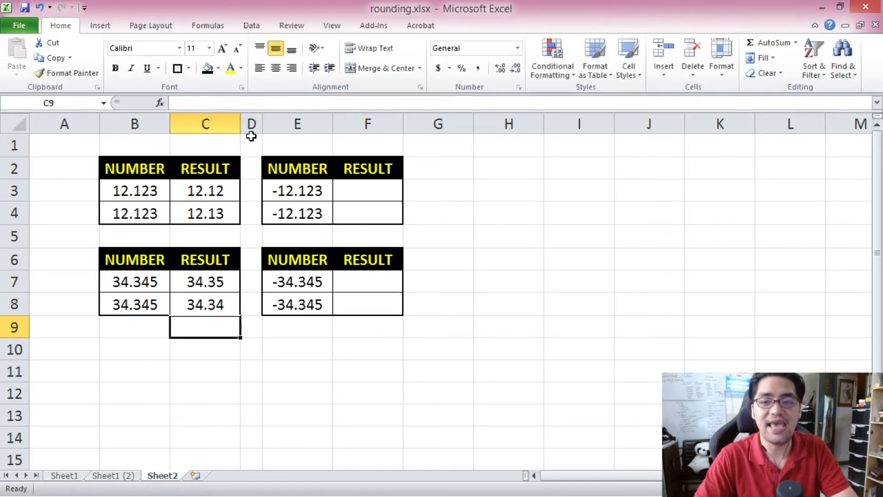
{"action": "left_click", "coordinate": [162, 305]}
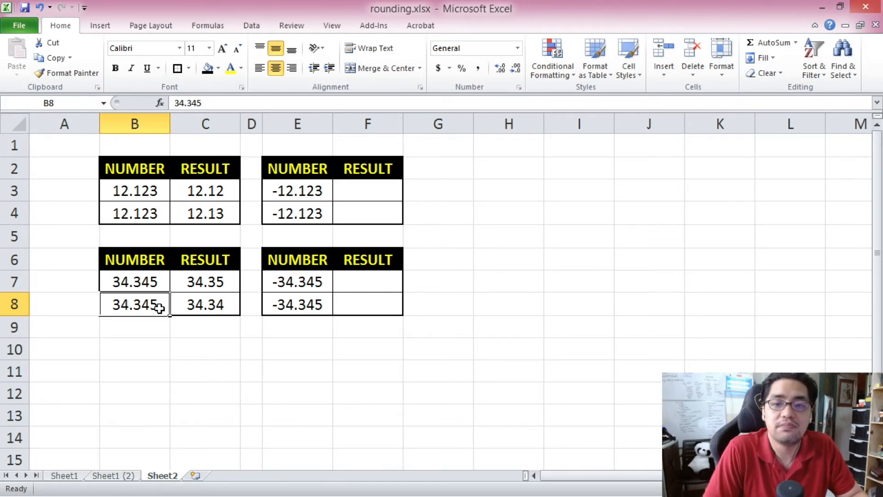
{"action": "left_click", "coordinate": [188, 308]}
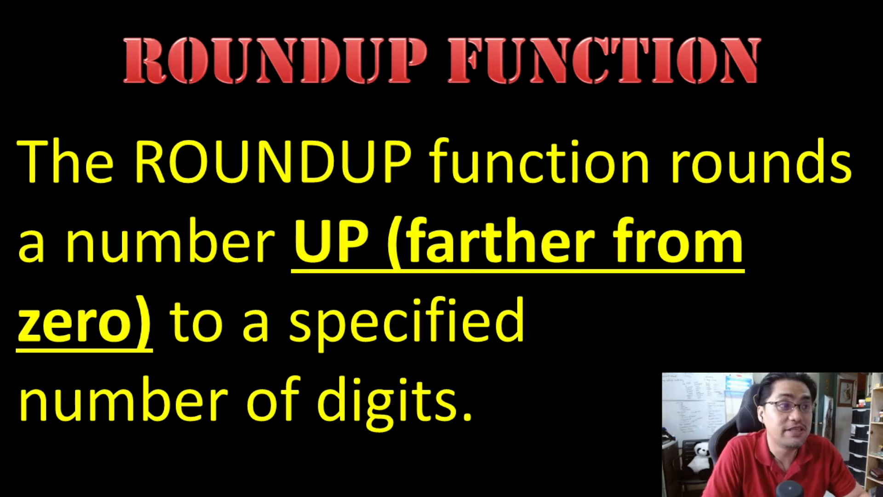
{"action": "key", "text": "Right"}
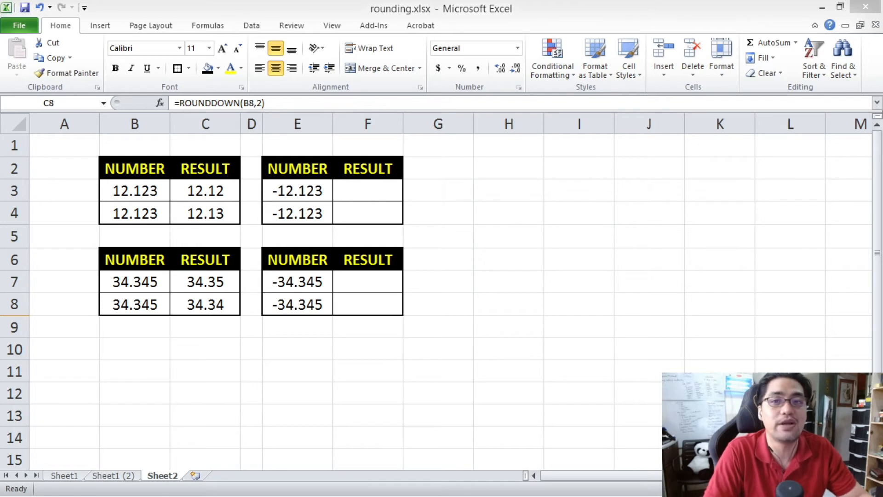
Step: Examine the ROUND formula in C3 and compare the positive numbers in B3:B4 with the negative numbers in E3:E4
{"action": "left_click", "coordinate": [332, 169]}
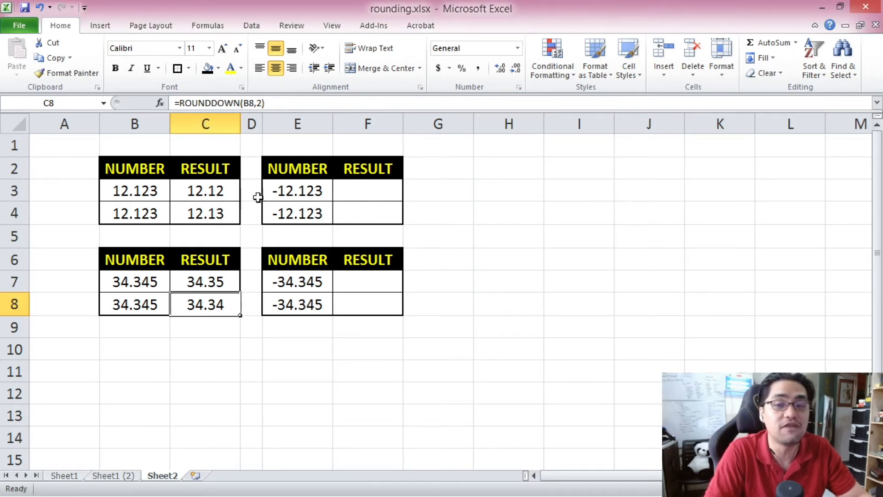
{"action": "left_click", "coordinate": [180, 192]}
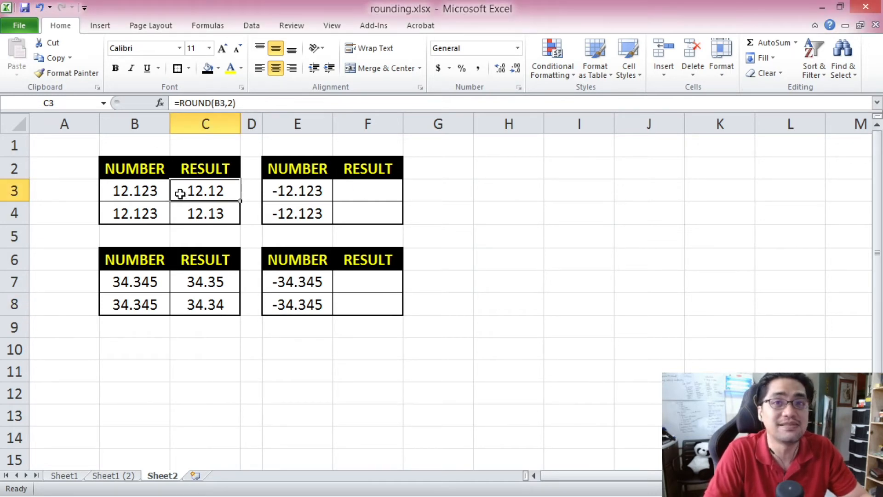
{"action": "left_click", "coordinate": [359, 192]}
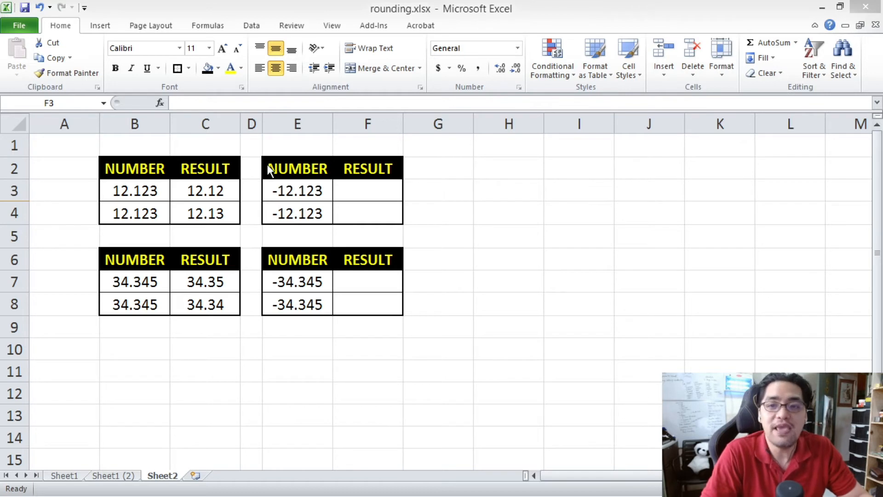
{"action": "left_click", "coordinate": [352, 197]}
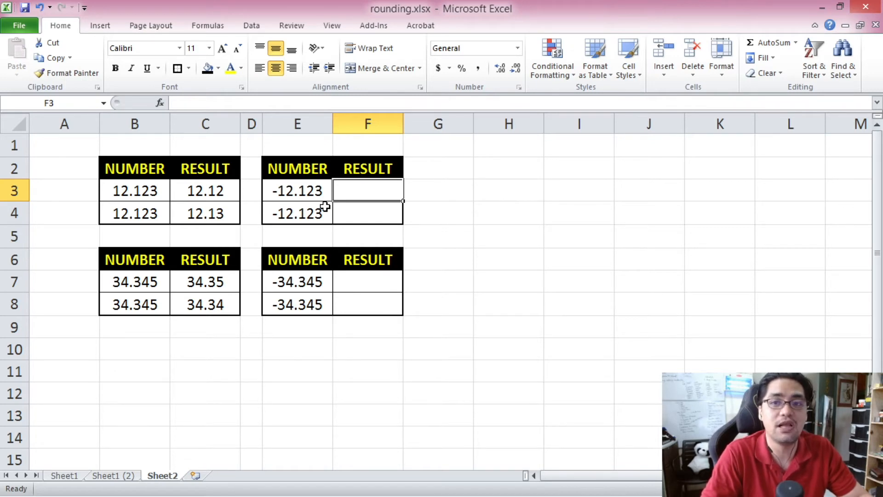
{"action": "left_click", "coordinate": [316, 193]}
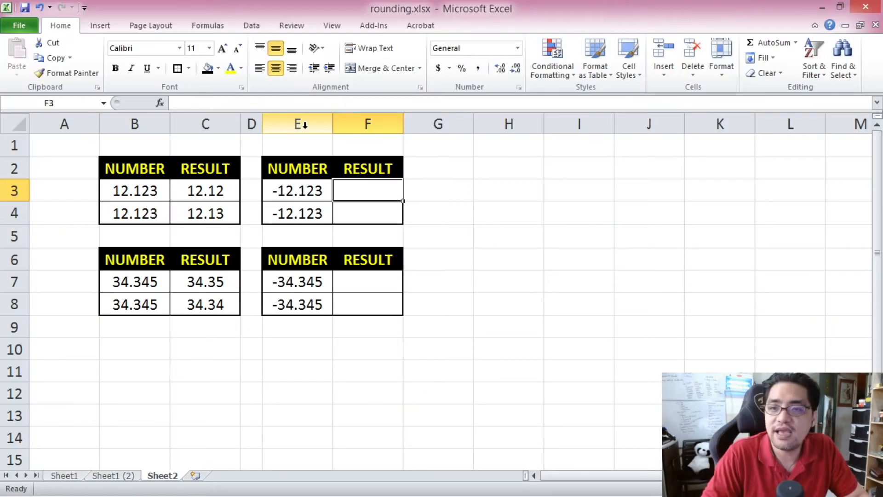
{"action": "left_click", "coordinate": [304, 124]}
{"action": "left_click_drag", "start_coordinate": [310, 191], "coordinate": [305, 213]}
{"action": "left_click_drag", "start_coordinate": [161, 189], "coordinate": [161, 213]}
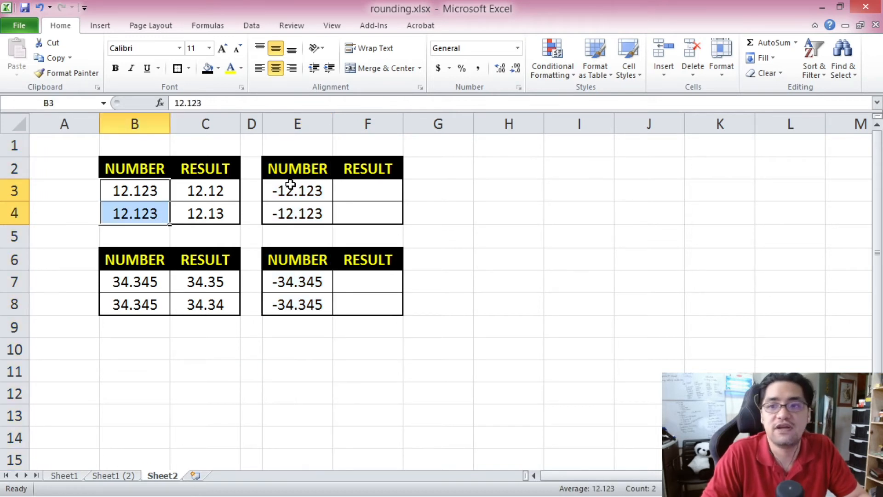
Step: Enter =ROUND(E3,2) in F3 to round the first -12.123 to two decimal places
{"action": "left_click", "coordinate": [366, 181]}
{"action": "left_click", "coordinate": [228, 102]}
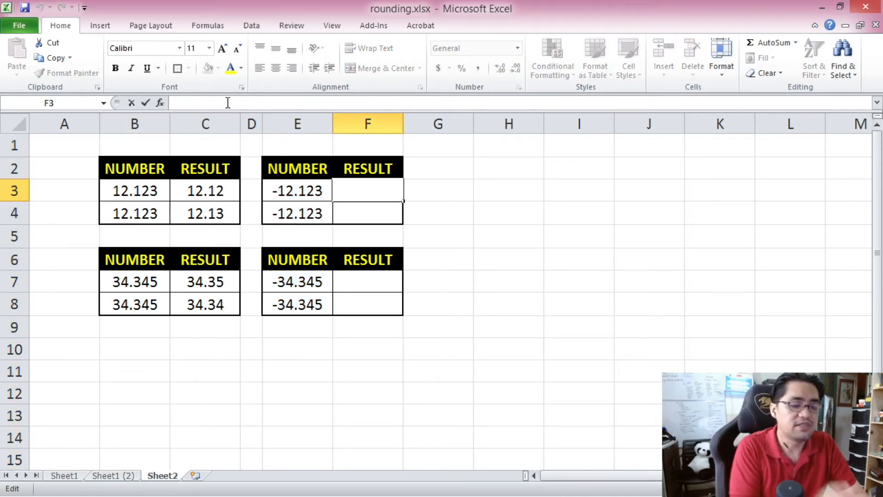
{"action": "type", "text": "=R"}
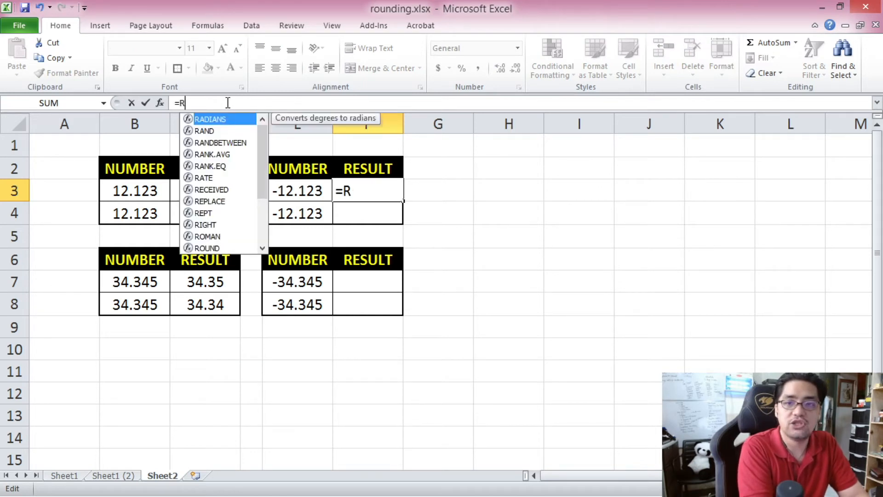
{"action": "type", "text": "OUND("}
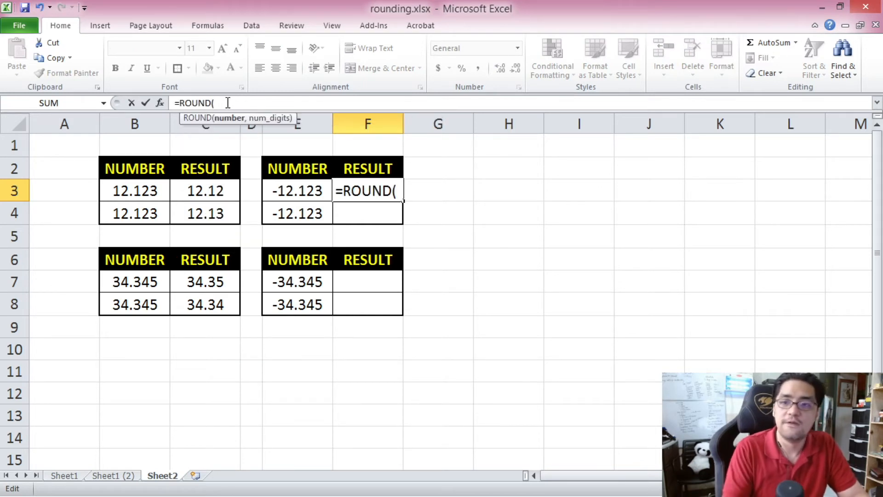
{"action": "left_click", "coordinate": [293, 191]}
{"action": "type", "text": ",2)"}
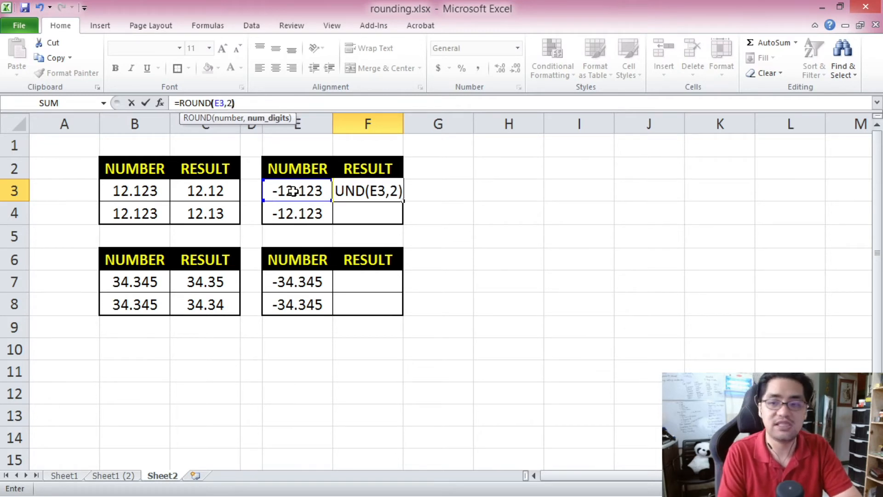
{"action": "key", "text": "Return"}
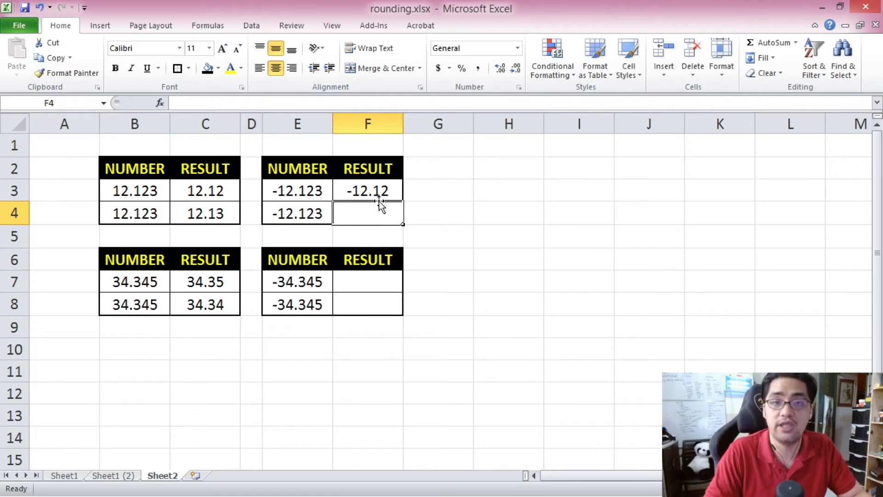
Step: Enter =ROUNDUP(E4,2) in F4 to round the second -12.123 to two decimals, and compare it with E4
{"action": "left_click", "coordinate": [225, 105]}
{"action": "type", "text": "="}
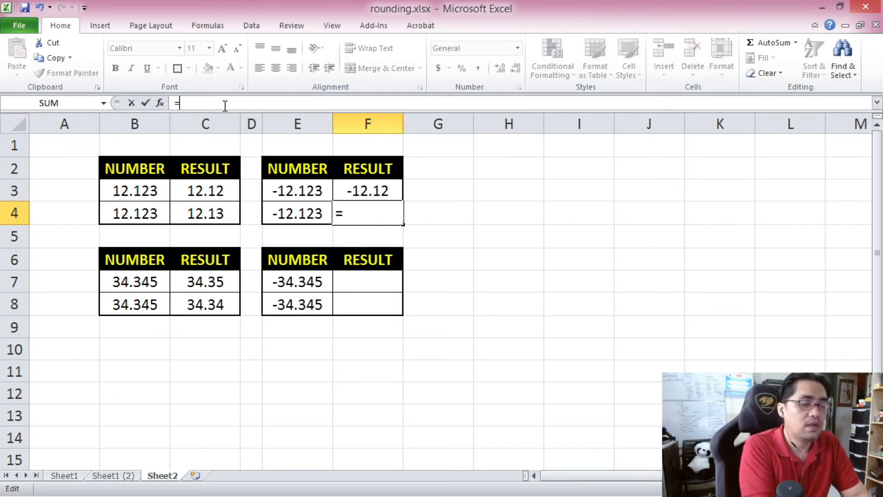
{"action": "type", "text": "ROUNDUP("}
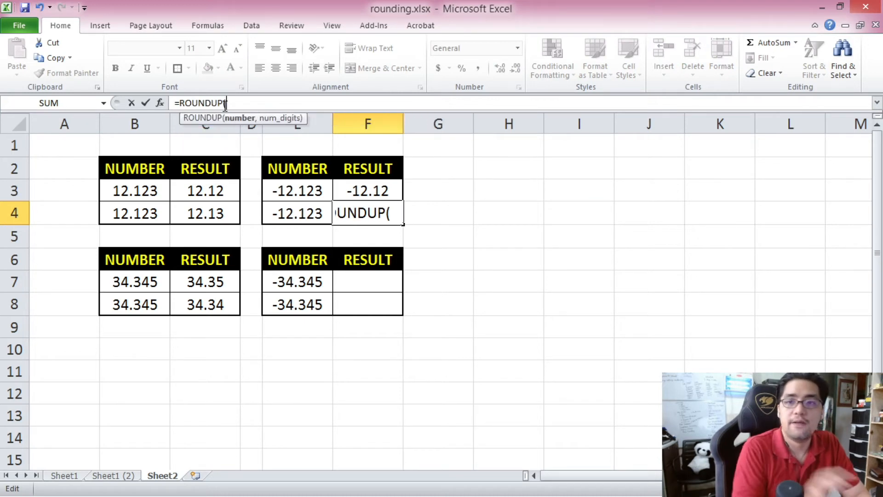
{"action": "left_click", "coordinate": [282, 207]}
{"action": "type", "text": ",2)"}
{"action": "key", "text": "Return"}
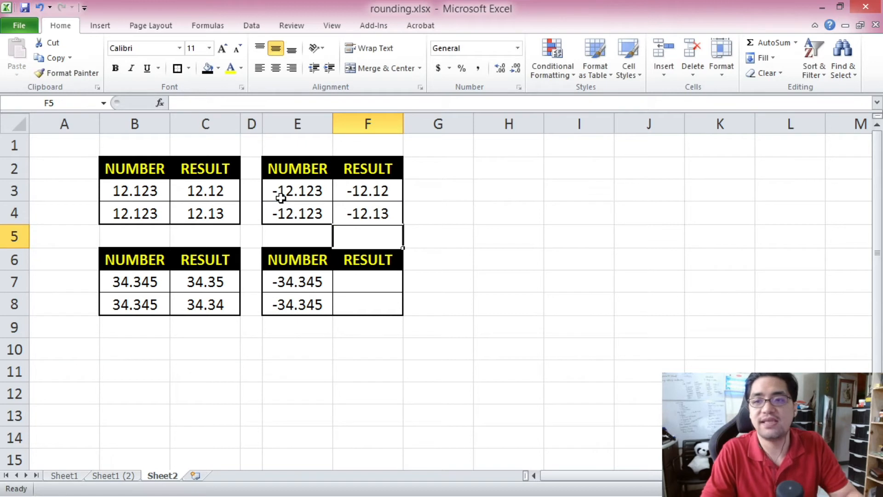
{"action": "left_click", "coordinate": [379, 218]}
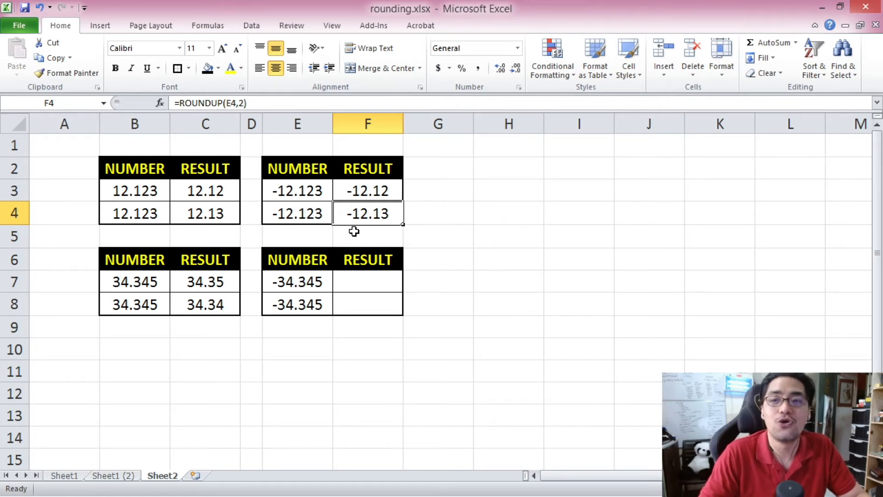
{"action": "left_click", "coordinate": [322, 219]}
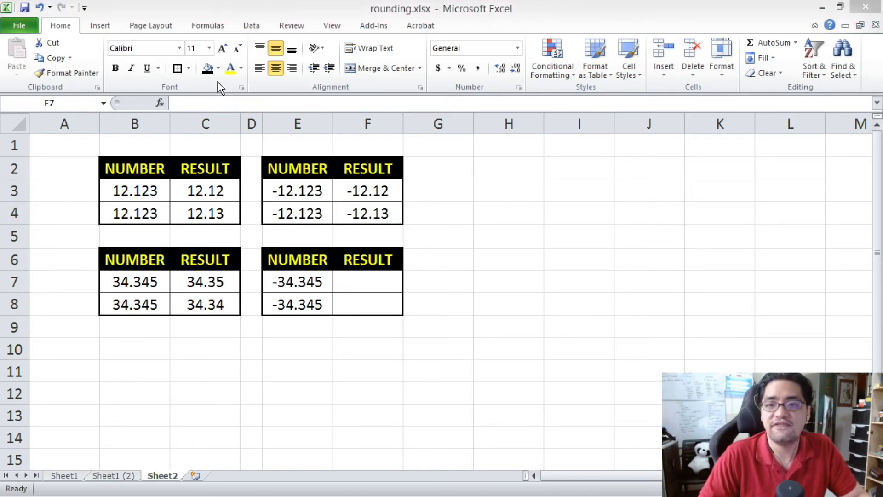
Step: Enter =ROUND(E7,2) in F7 to round the first -34.345 to two decimal places
{"action": "left_click", "coordinate": [368, 282]}
{"action": "left_click", "coordinate": [223, 104]}
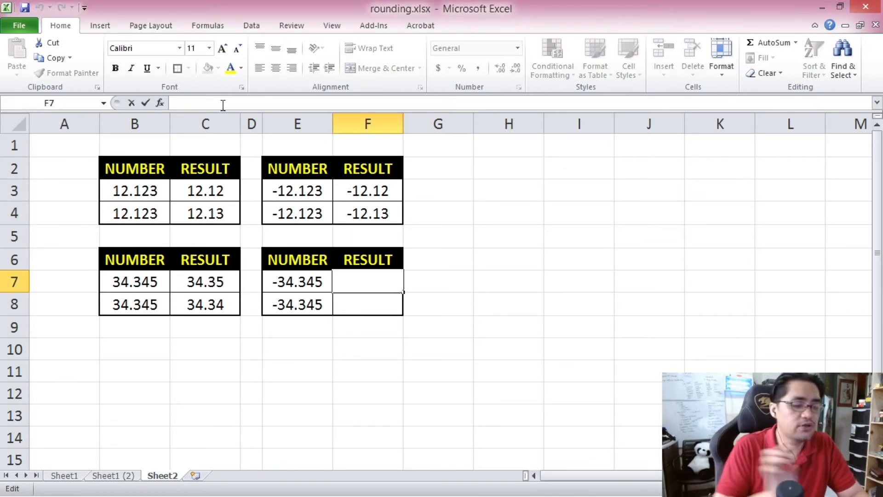
{"action": "type", "text": "=ROUND("}
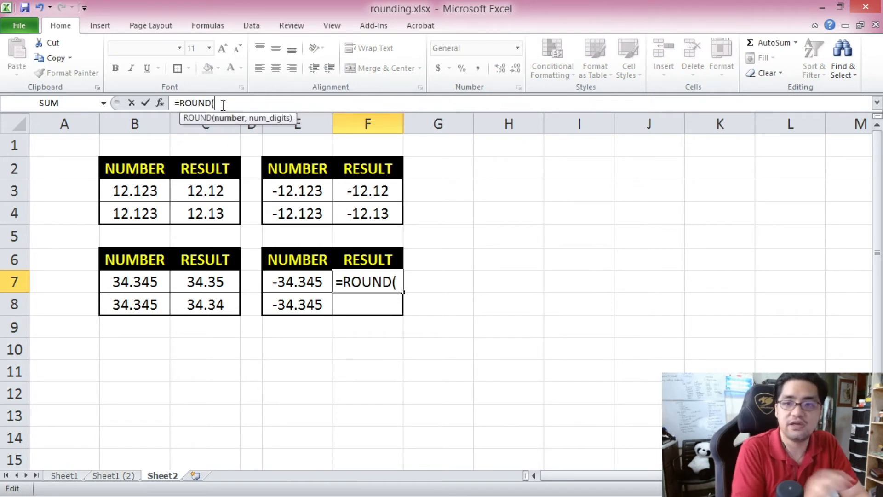
{"action": "left_click", "coordinate": [289, 283]}
{"action": "type", "text": ",2)"}
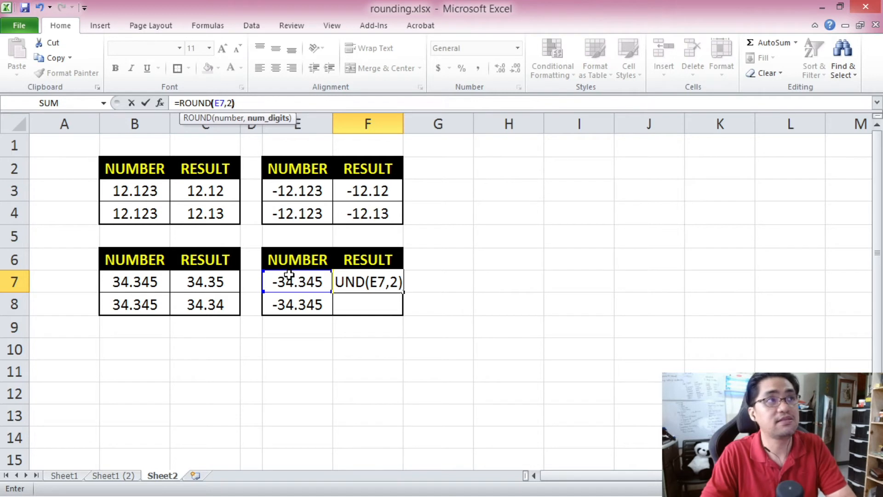
{"action": "key", "text": "Return"}
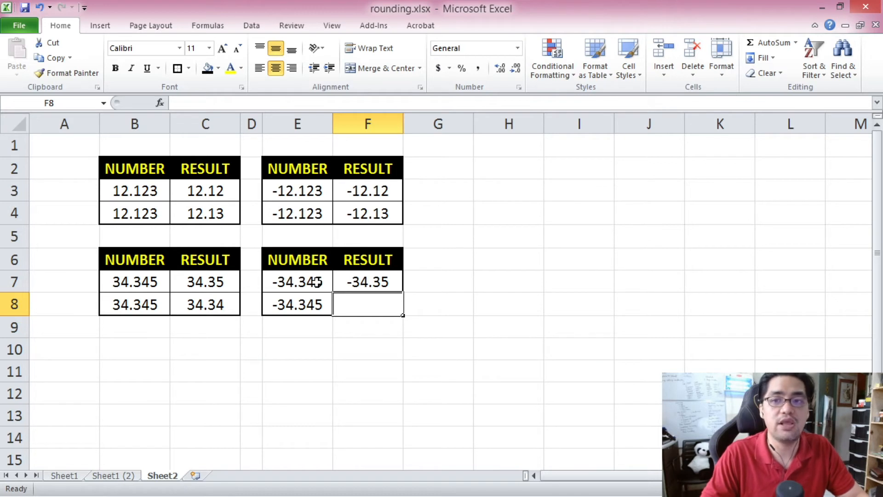
Step: Enter =ROUNDDOWN(E8,2) in F8 to round the second -34.345 to two decimals, and compare it with E8
{"action": "left_click", "coordinate": [250, 98]}
{"action": "type", "text": "="}
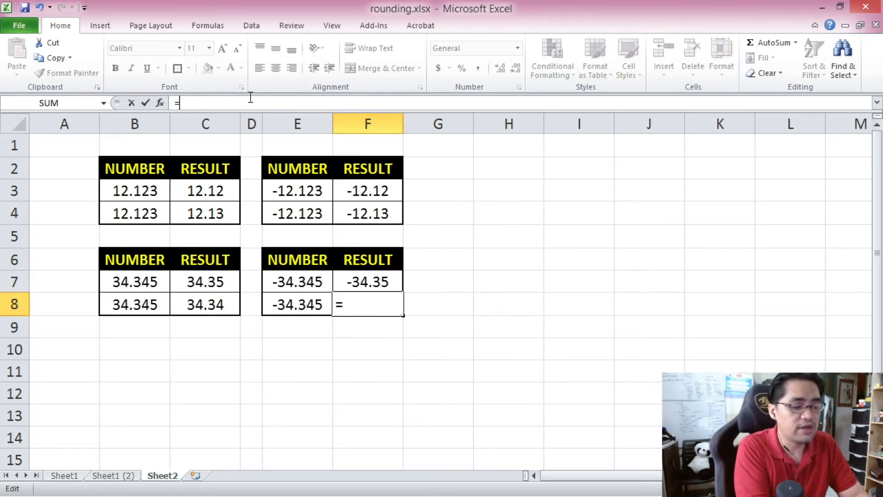
{"action": "type", "text": "ROUNDDOWN("}
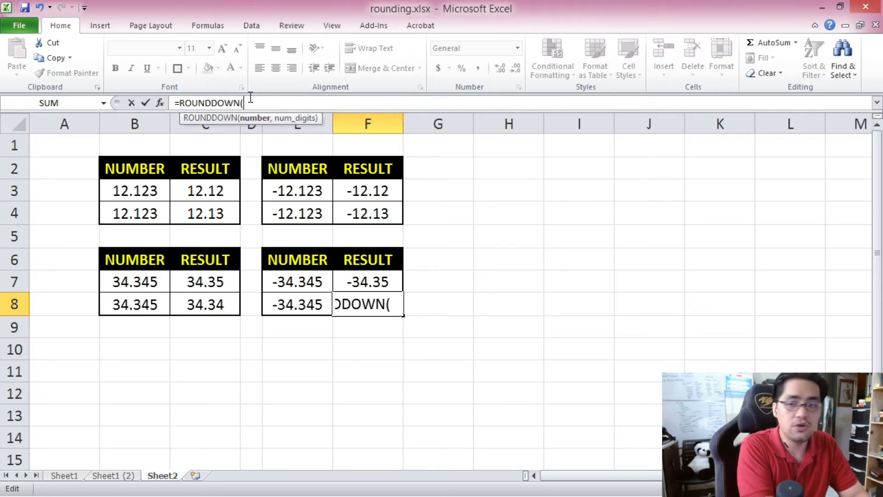
{"action": "left_click", "coordinate": [290, 303]}
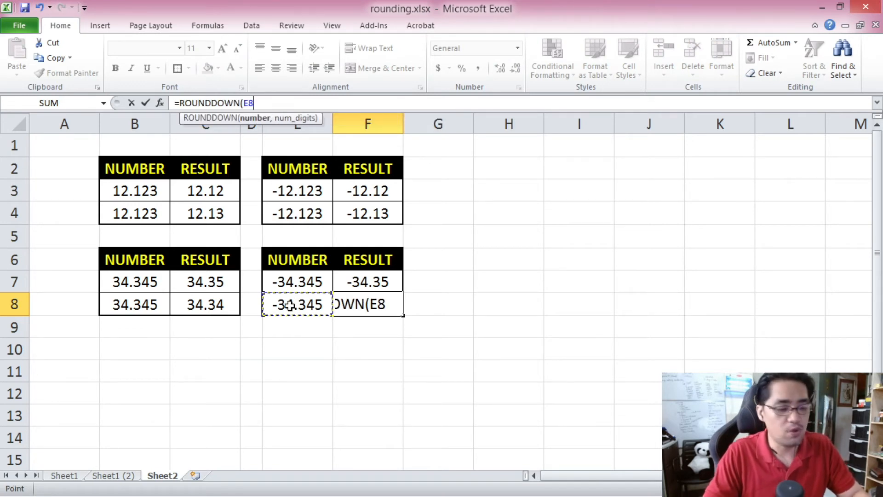
{"action": "type", "text": ",2)"}
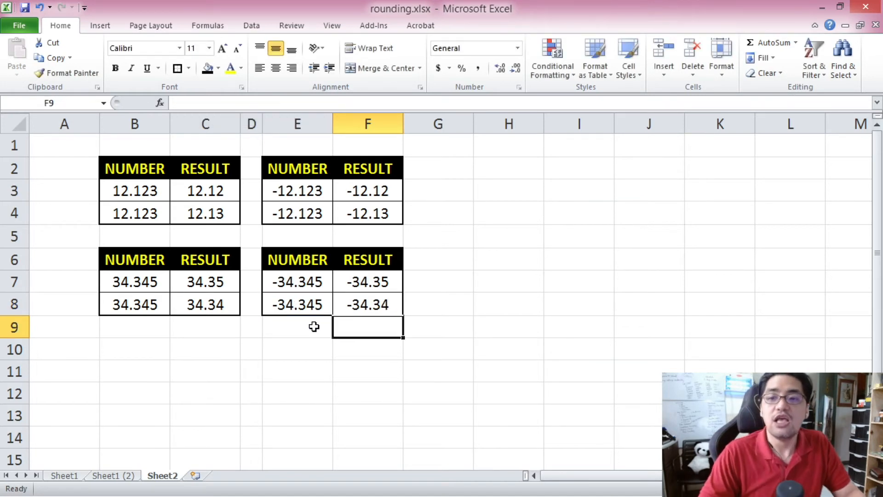
{"action": "left_click", "coordinate": [368, 312]}
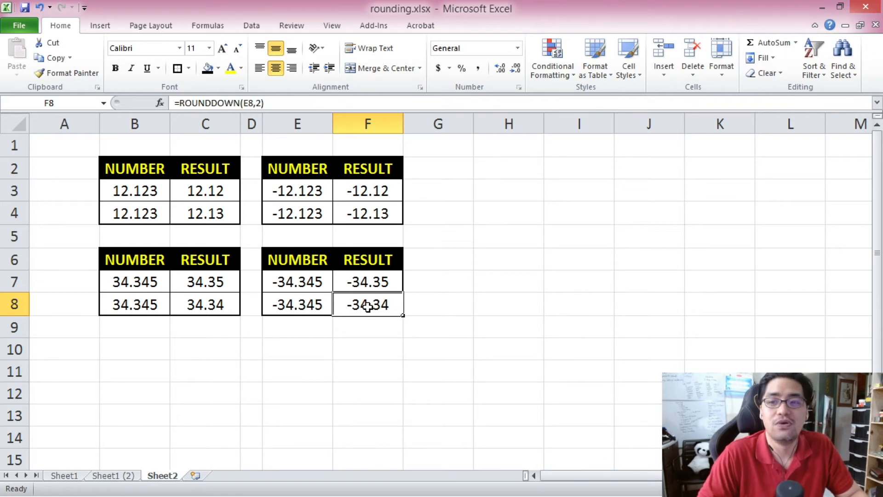
{"action": "left_click", "coordinate": [303, 307]}
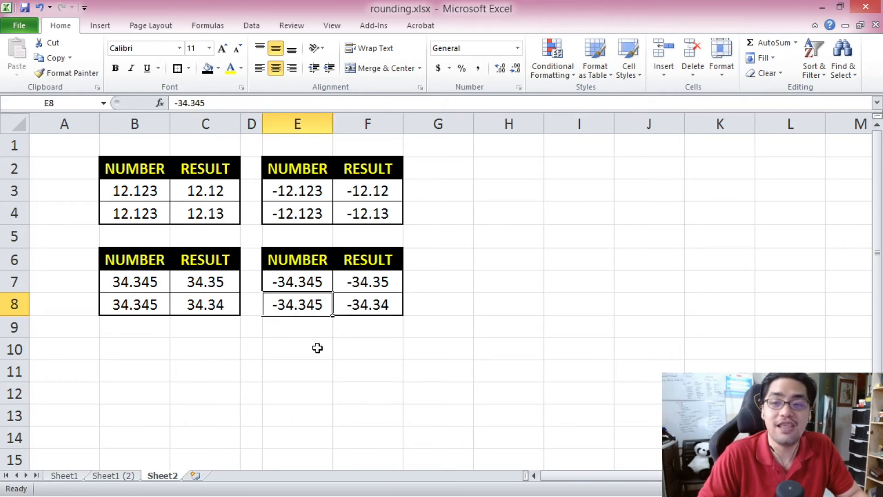
{"action": "left_click", "coordinate": [361, 311]}
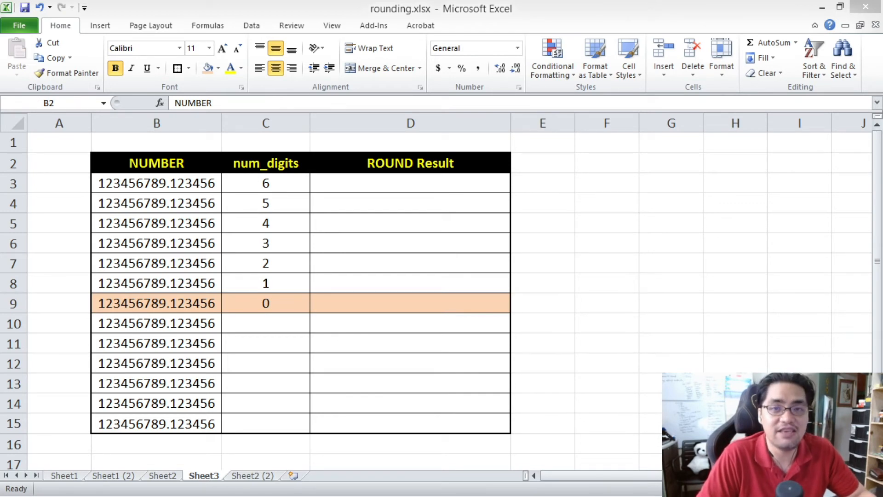
Step: Examine the NUMBER and num_digits columns on Sheet3, focusing on the values in B3 and C3
{"action": "left_click", "coordinate": [142, 166]}
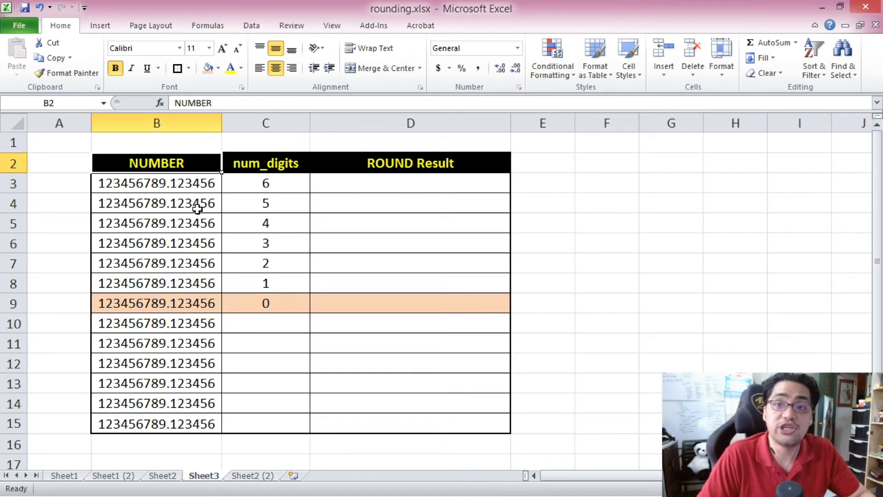
{"action": "left_click", "coordinate": [258, 181]}
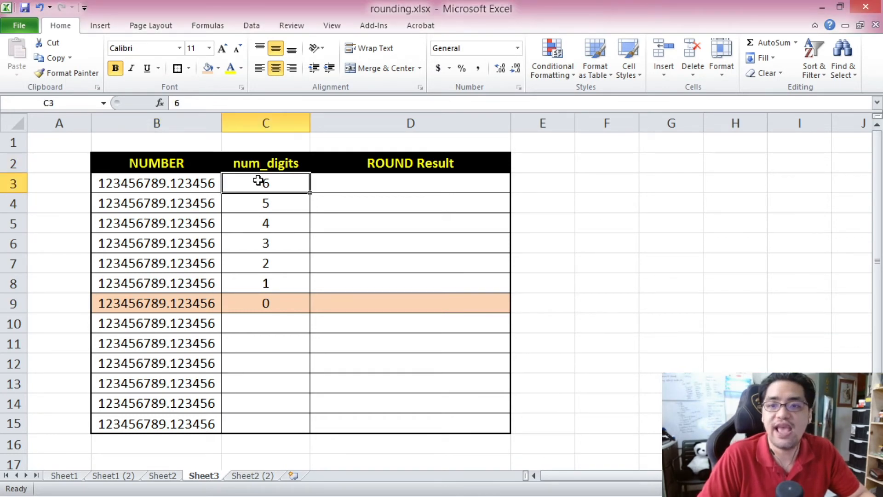
{"action": "left_click", "coordinate": [278, 120]}
{"action": "left_click", "coordinate": [281, 180]}
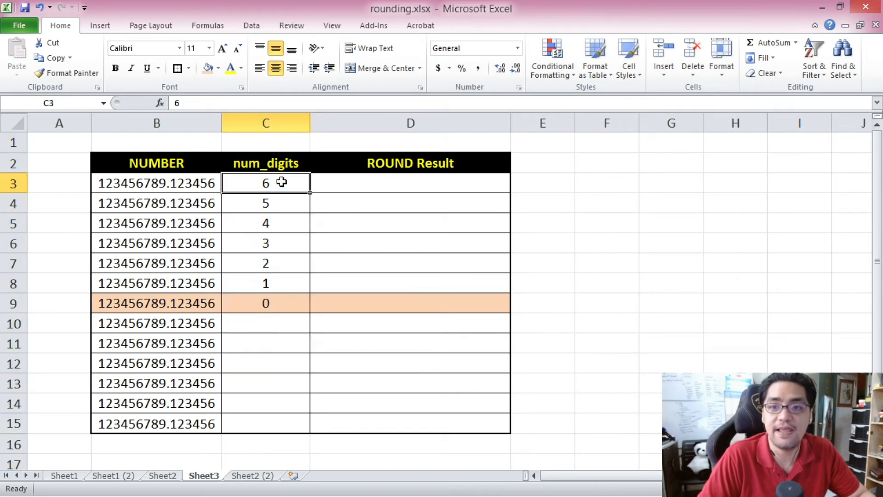
{"action": "left_click", "coordinate": [276, 165]}
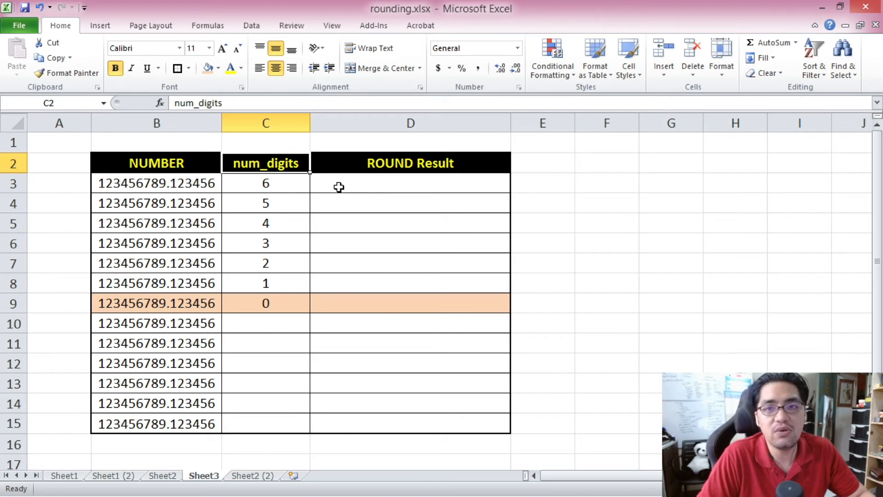
{"action": "left_click", "coordinate": [197, 181]}
{"action": "left_click", "coordinate": [266, 177]}
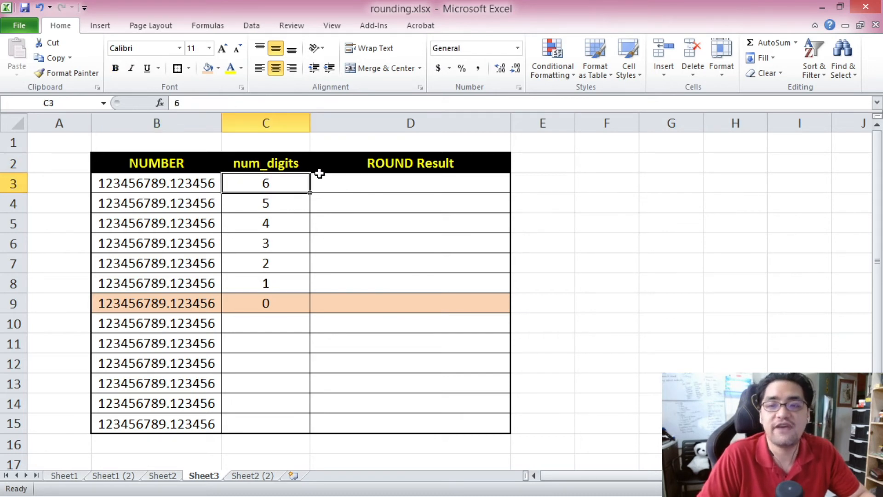
Step: Enter =ROUND(B3,C3) in D3 to round the first number by the digit count in its num_digits cell
{"action": "left_click", "coordinate": [339, 180]}
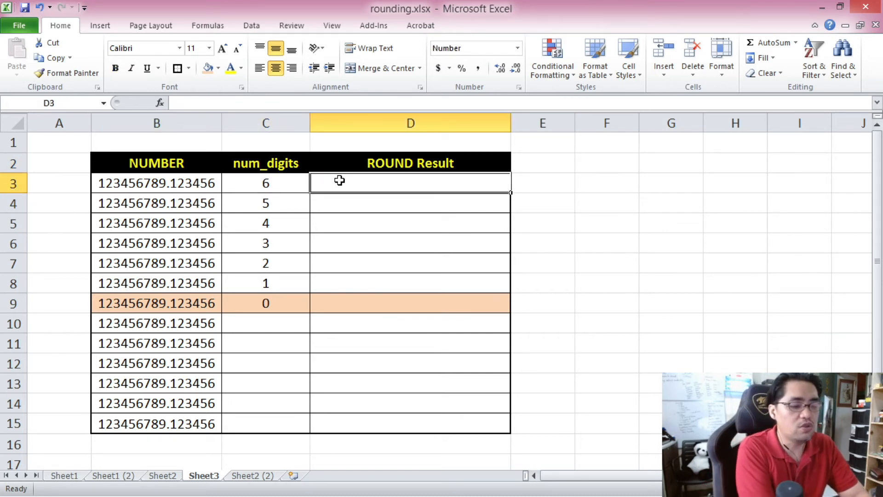
{"action": "type", "text": "=ROUND("}
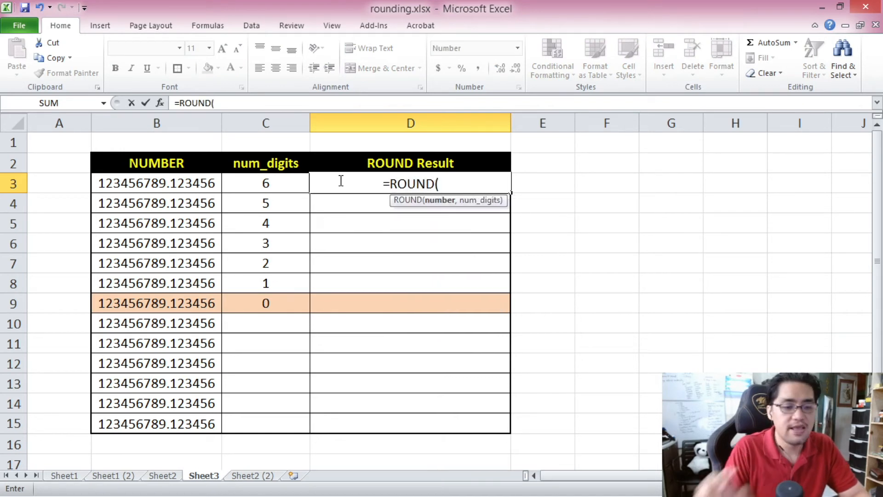
{"action": "left_click", "coordinate": [158, 184]}
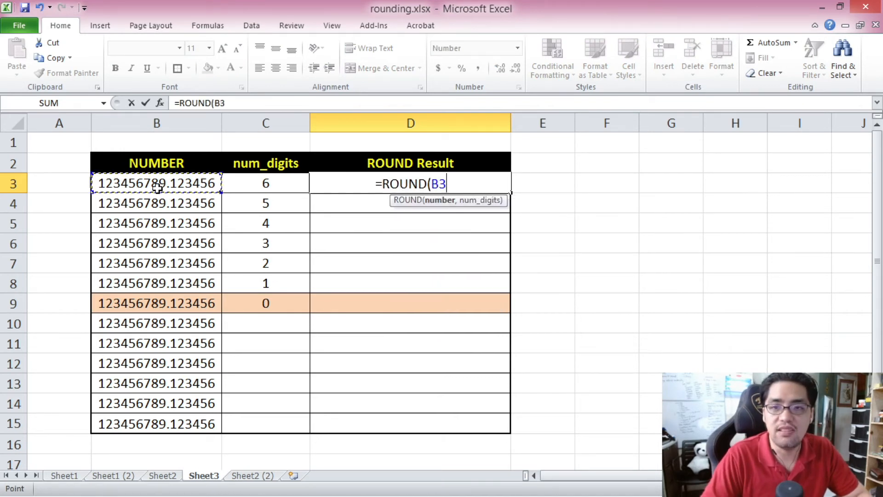
{"action": "left_click", "coordinate": [241, 101]}
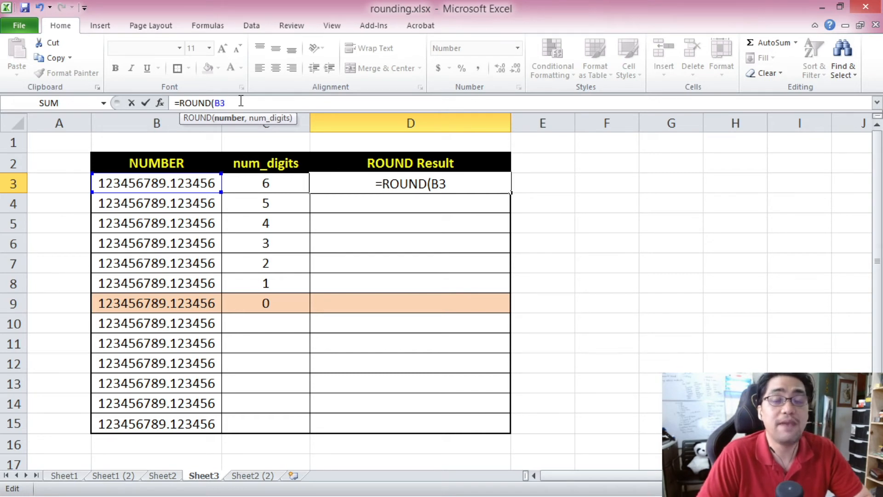
{"action": "type", "text": ","}
{"action": "left_click", "coordinate": [265, 186]}
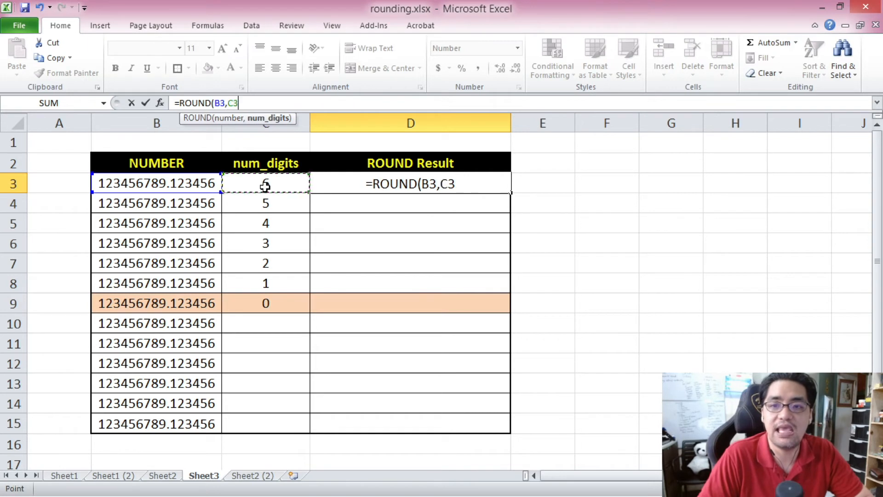
{"action": "type", "text": ")"}
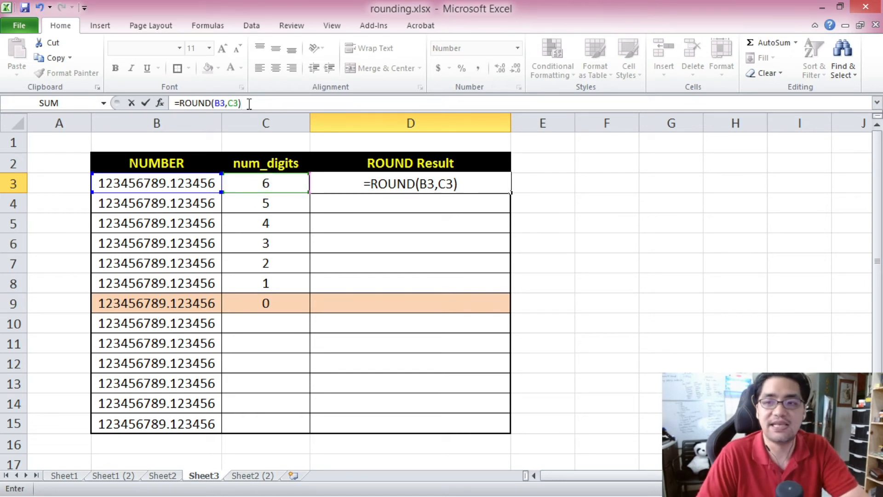
{"action": "key", "text": "ctrl+Return"}
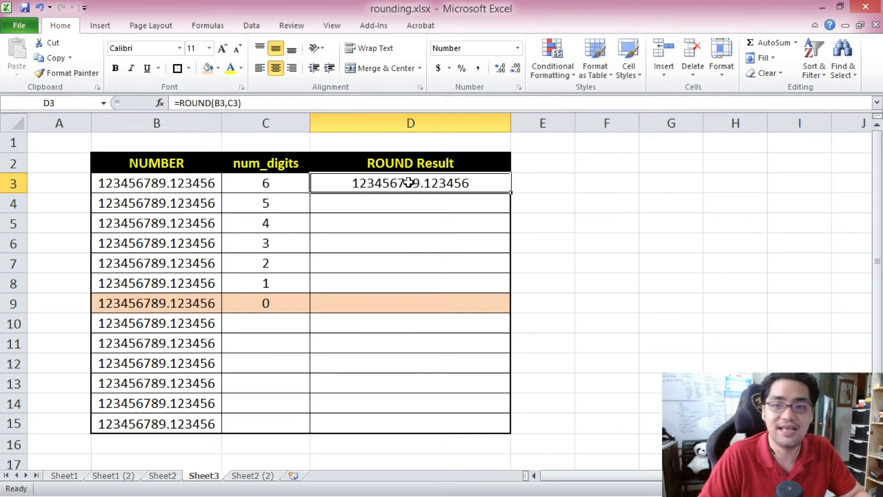
Step: Copy the ROUND formula from D3 into D4, pasting only the formula
{"action": "key", "text": "ctrl+c"}
{"action": "right_click", "coordinate": [418, 206]}
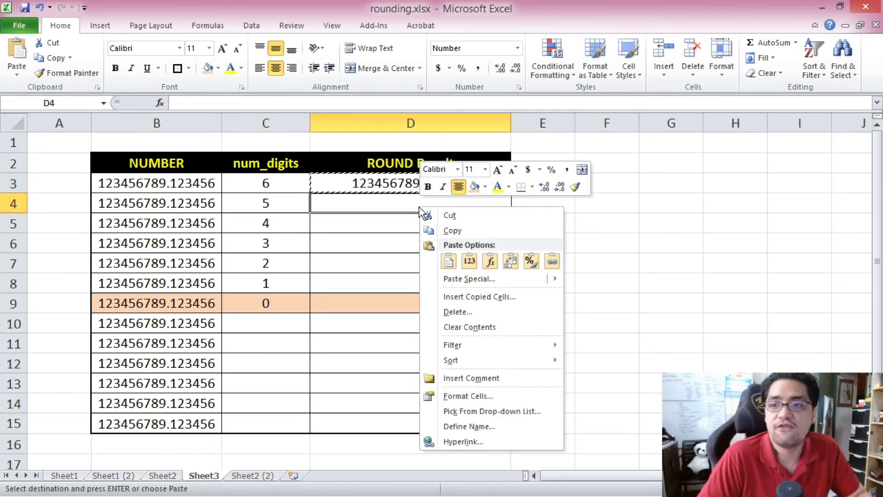
{"action": "left_click", "coordinate": [492, 259]}
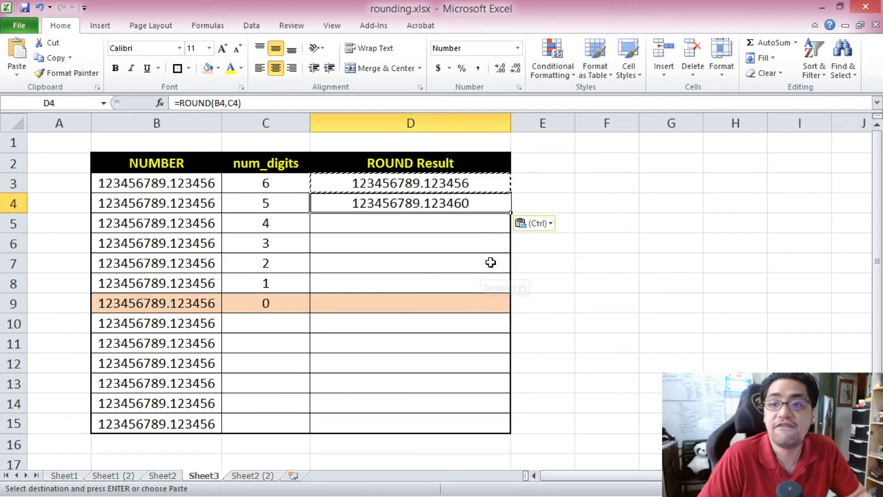
Step: Paste only the copied ROUND formula into D5, D6, D7 and D8 of the ROUND Result column
{"action": "right_click", "coordinate": [360, 226]}
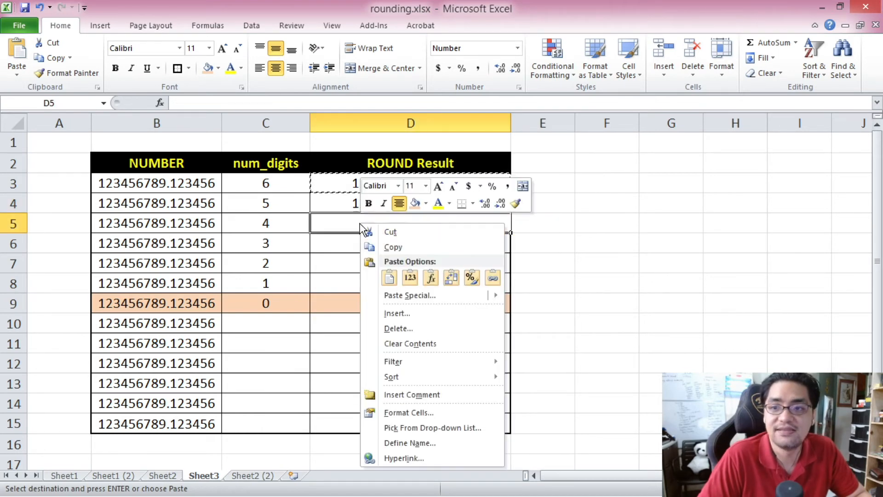
{"action": "left_click", "coordinate": [430, 277]}
{"action": "right_click", "coordinate": [395, 249]}
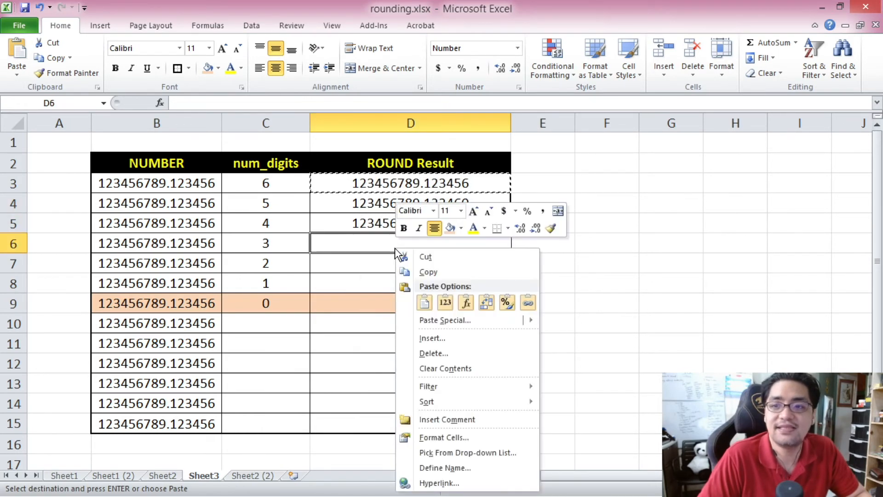
{"action": "left_click", "coordinate": [466, 302]}
{"action": "right_click", "coordinate": [426, 270]}
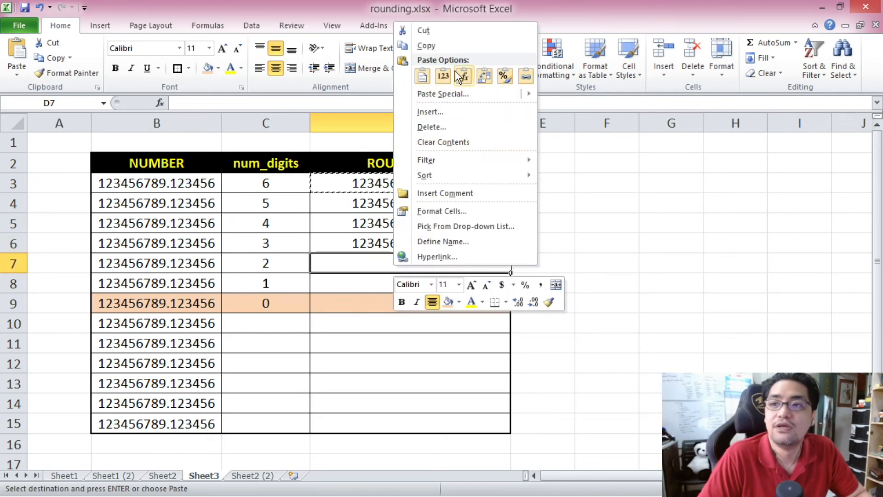
{"action": "left_click", "coordinate": [463, 76]}
{"action": "right_click", "coordinate": [425, 282]}
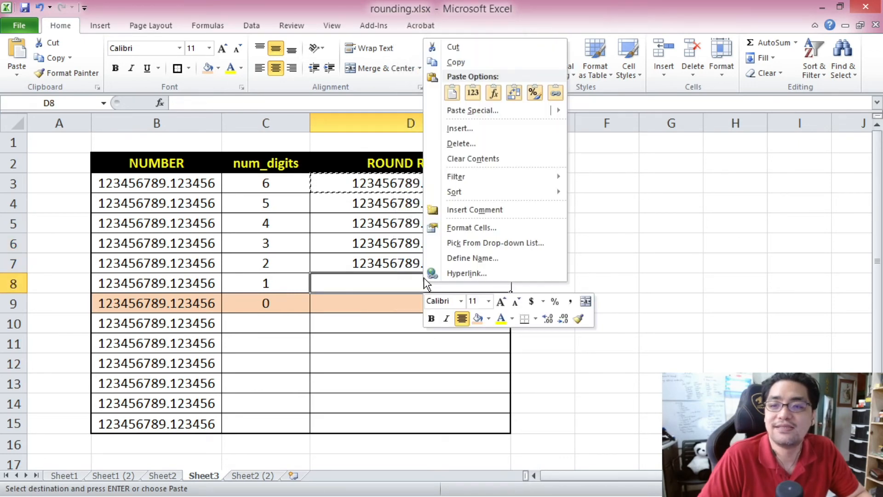
{"action": "left_click", "coordinate": [493, 92]}
{"action": "right_click", "coordinate": [392, 306]}
{"action": "left_click", "coordinate": [464, 122]}
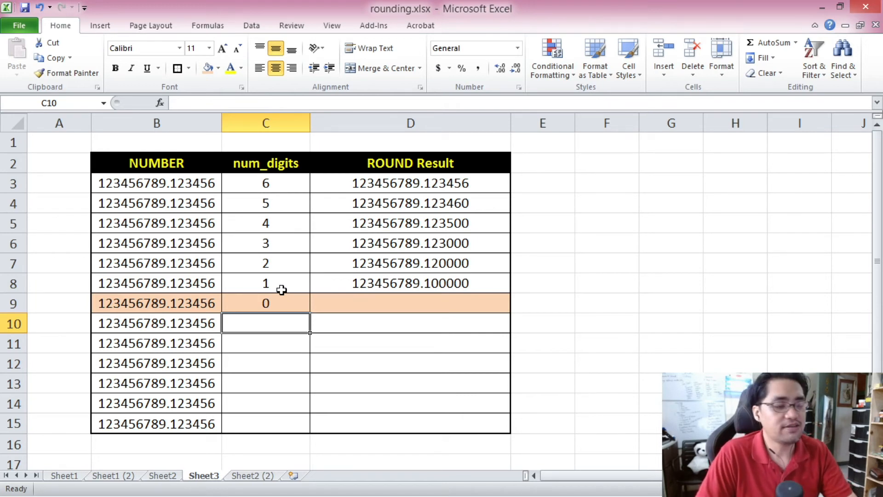
Step: Fill the empty num_digits cells C10 through C15 with -1, -2, -3, -4, -5 and -6
{"action": "type", "text": "-1"}
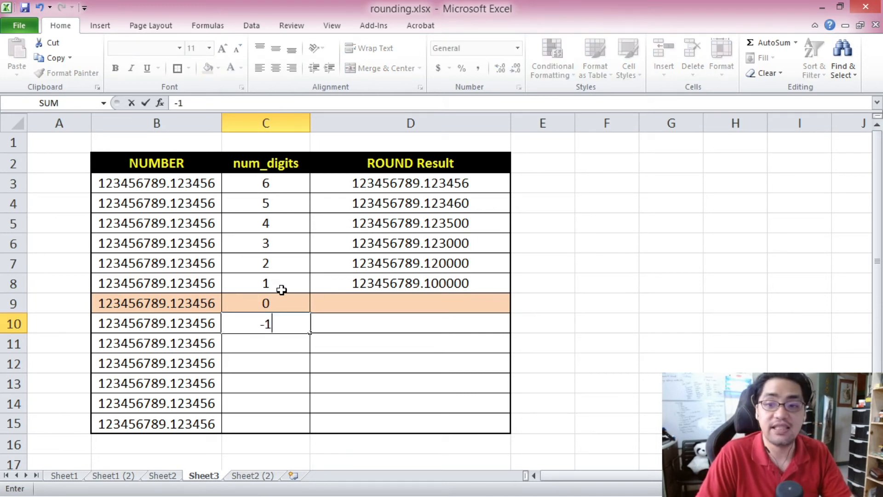
{"action": "key", "text": "Return"}
{"action": "type", "text": "-2"}
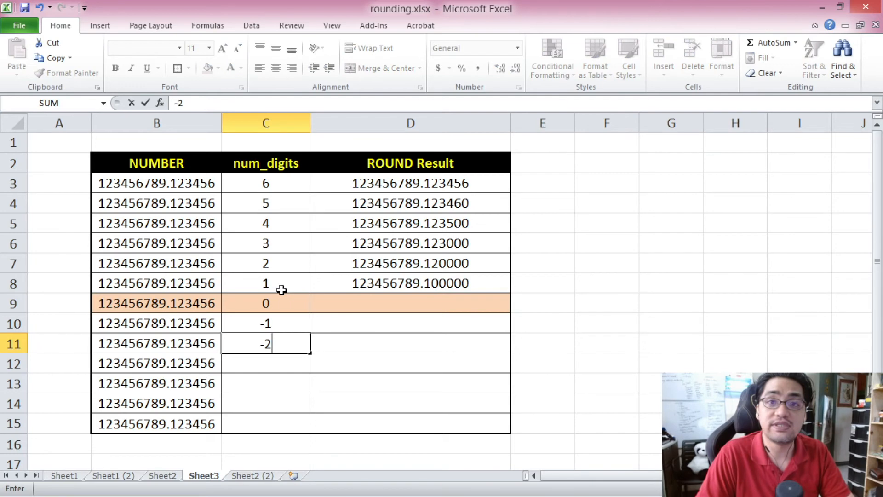
{"action": "key", "text": "Return"}
{"action": "type", "text": "-3"}
{"action": "key", "text": "Return"}
{"action": "type", "text": "-4"}
{"action": "key", "text": "Return"}
{"action": "type", "text": "-"}
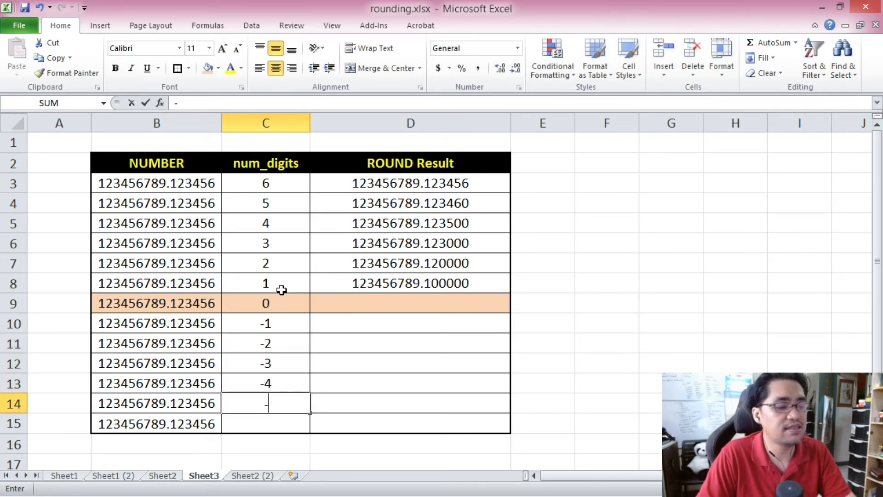
{"action": "type", "text": "5"}
{"action": "key", "text": "Return"}
{"action": "type", "text": "-8"}
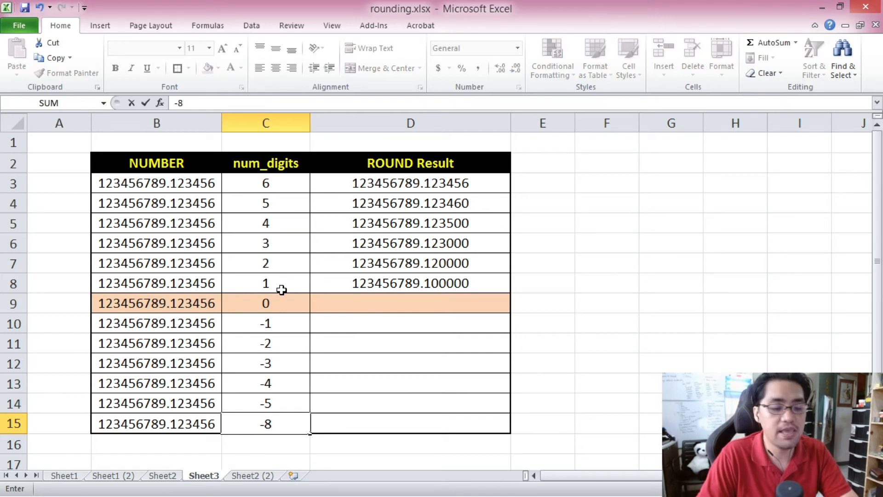
{"action": "key", "text": "BackSpace"}
{"action": "type", "text": "6"}
{"action": "key", "text": "Return"}
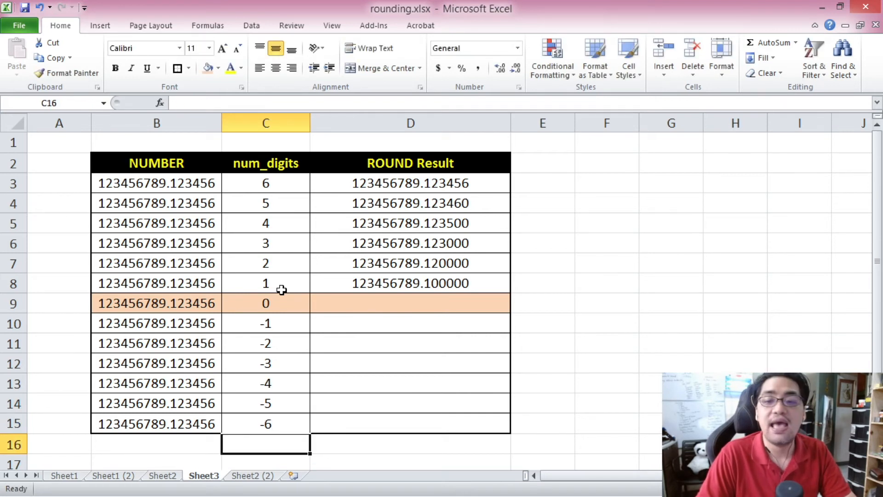
Step: Copy the ROUND formula from D3 into D9 in the highlighted row, pasting only the formula
{"action": "left_click", "coordinate": [385, 186]}
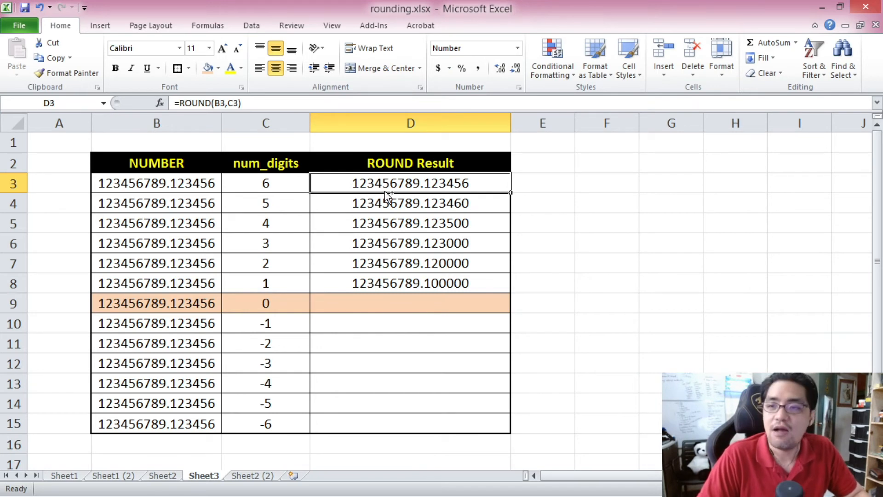
{"action": "key", "text": "ctrl+c"}
{"action": "right_click", "coordinate": [388, 303]}
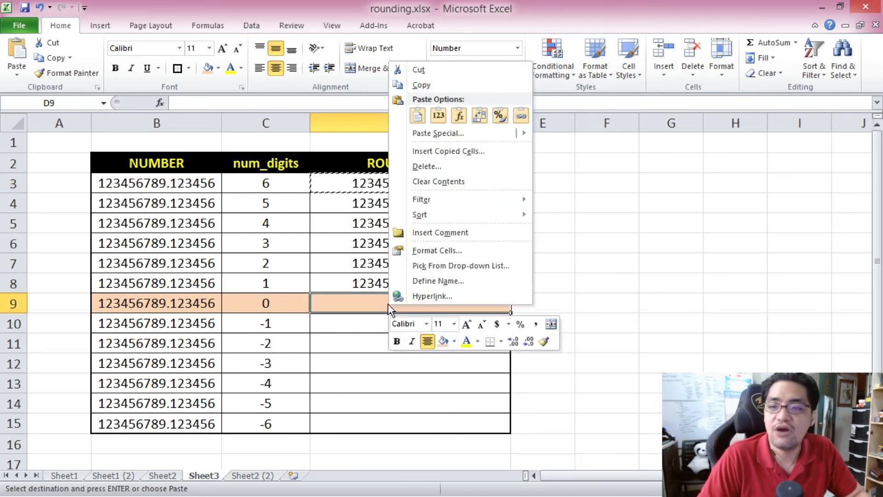
{"action": "left_click", "coordinate": [460, 117]}
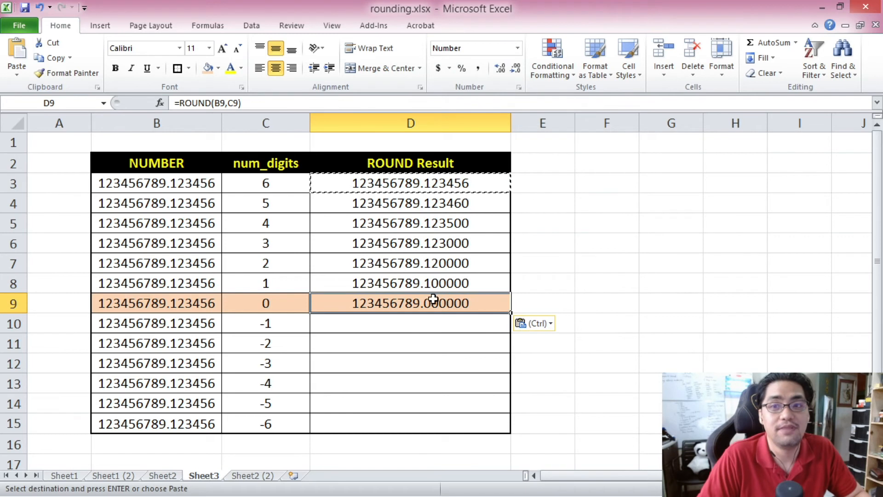
Step: Paste only the copied ROUND formula into each cell from D10 through D15, beside the negative num_digits values
{"action": "right_click", "coordinate": [413, 326]}
{"action": "left_click", "coordinate": [484, 136]}
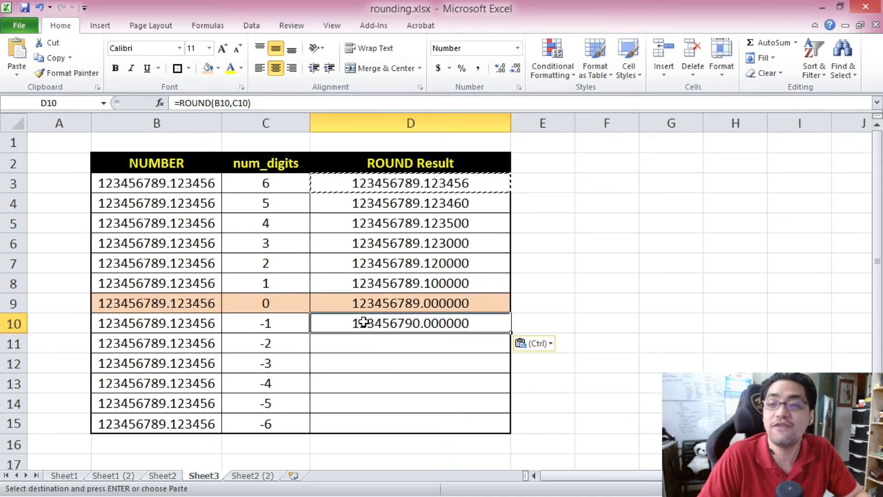
{"action": "right_click", "coordinate": [408, 338]}
{"action": "left_click", "coordinate": [421, 150]}
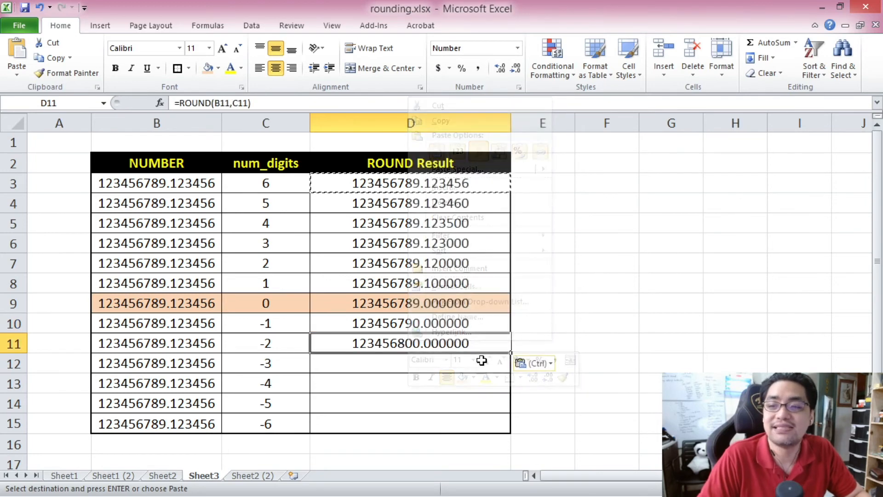
{"action": "right_click", "coordinate": [373, 363]}
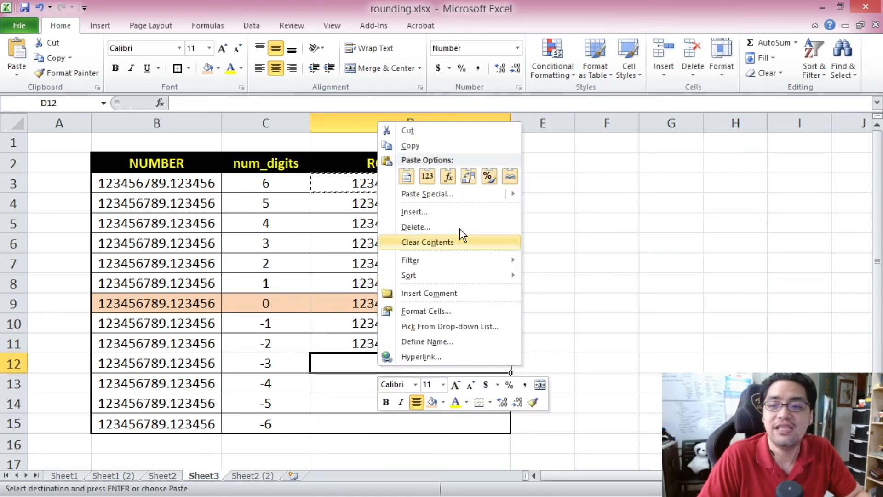
{"action": "left_click", "coordinate": [453, 175]}
{"action": "right_click", "coordinate": [415, 383]}
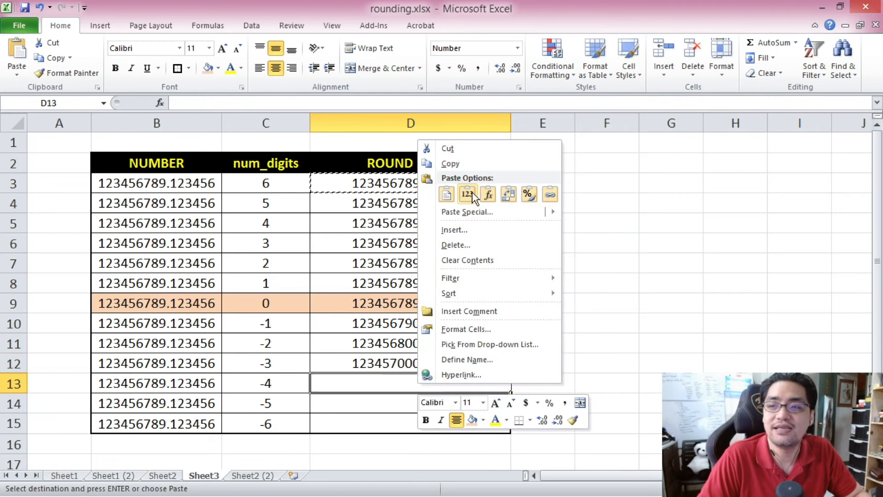
{"action": "left_click", "coordinate": [487, 194]}
{"action": "right_click", "coordinate": [416, 404]}
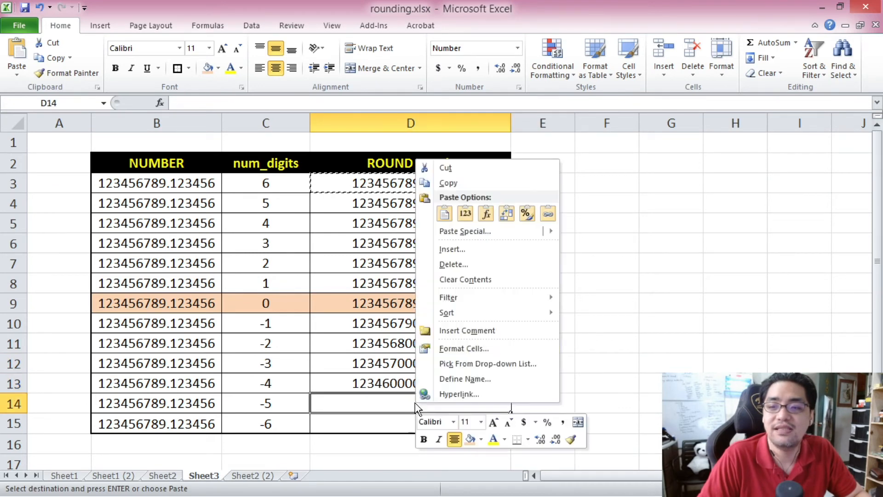
{"action": "left_click", "coordinate": [496, 213]}
{"action": "right_click", "coordinate": [395, 423]}
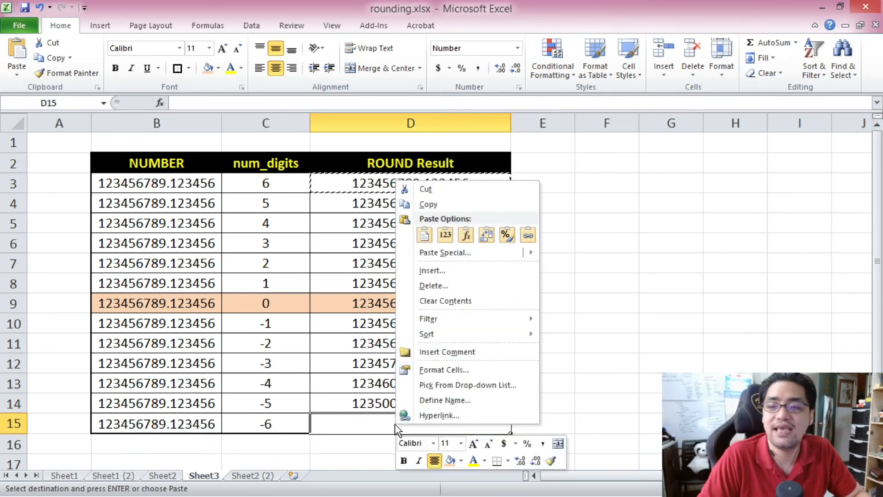
{"action": "left_click", "coordinate": [466, 235]}
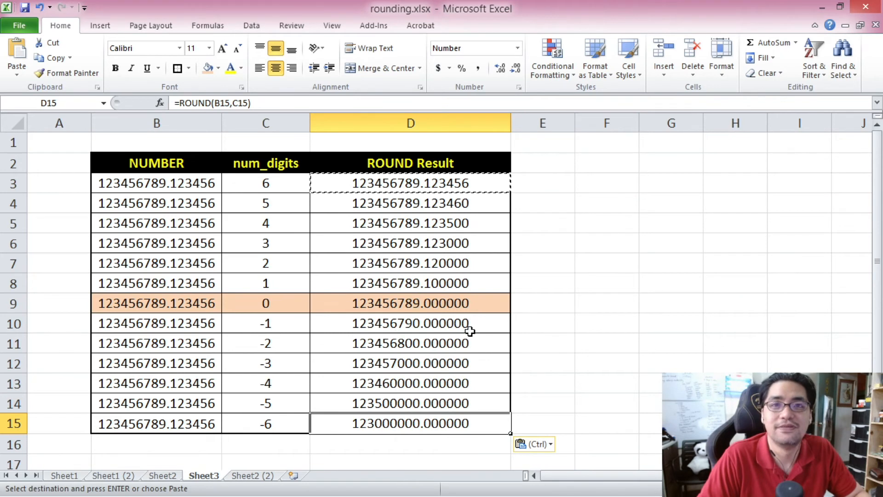
{"action": "left_click", "coordinate": [184, 165]}
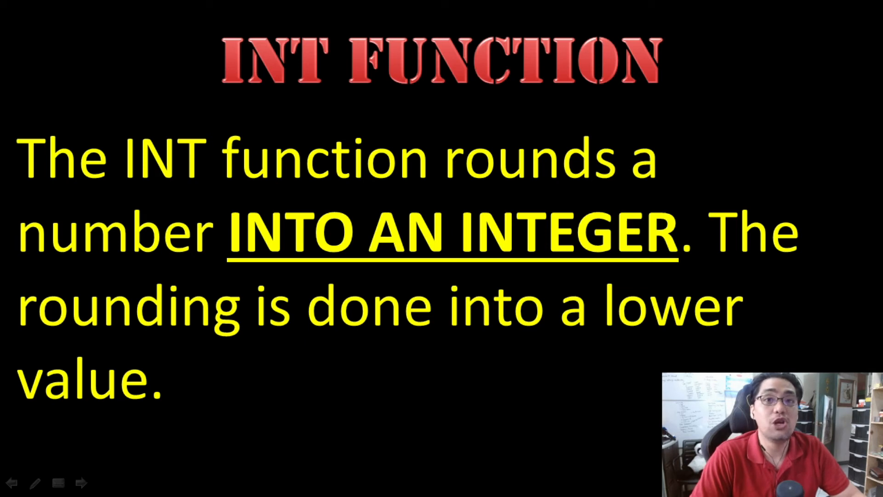
{"action": "key", "text": "Right"}
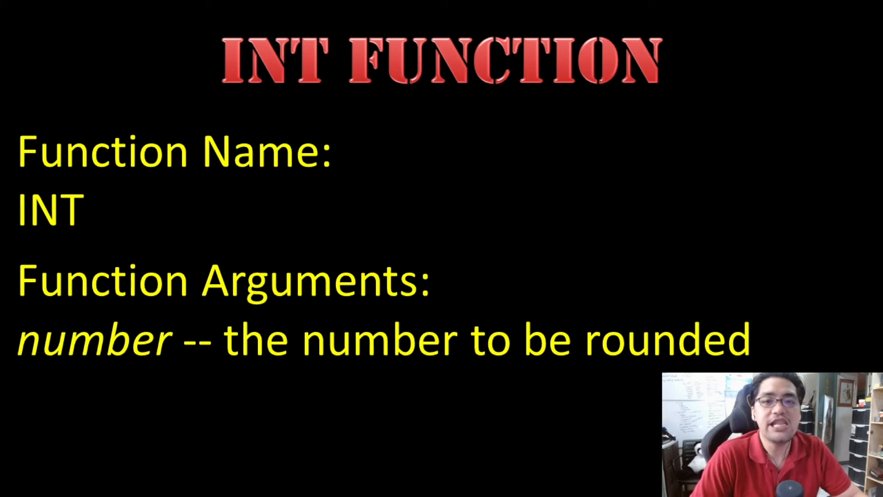
{"action": "key", "text": "Left"}
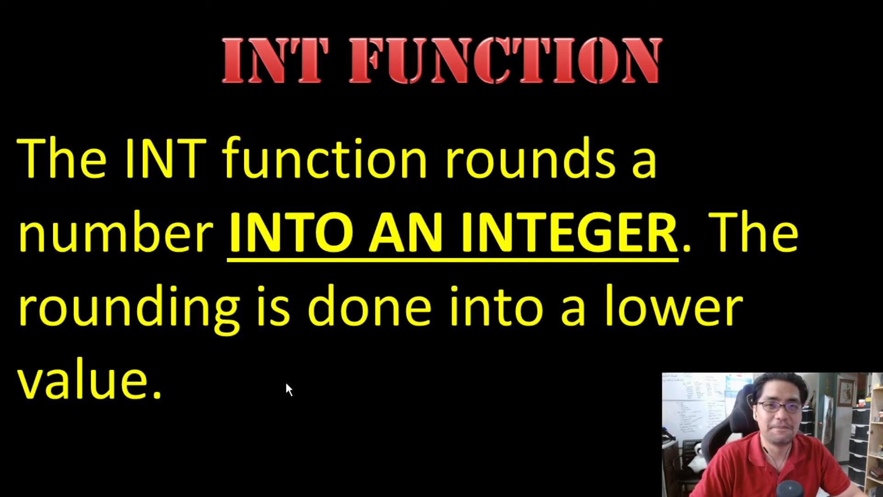
Step: Switch back to Excel and enter =ROUND(B3,0) in C3 of Sheet2 (2) to round the first 12.1, and check the result
{"action": "key", "text": "alt+Tab"}
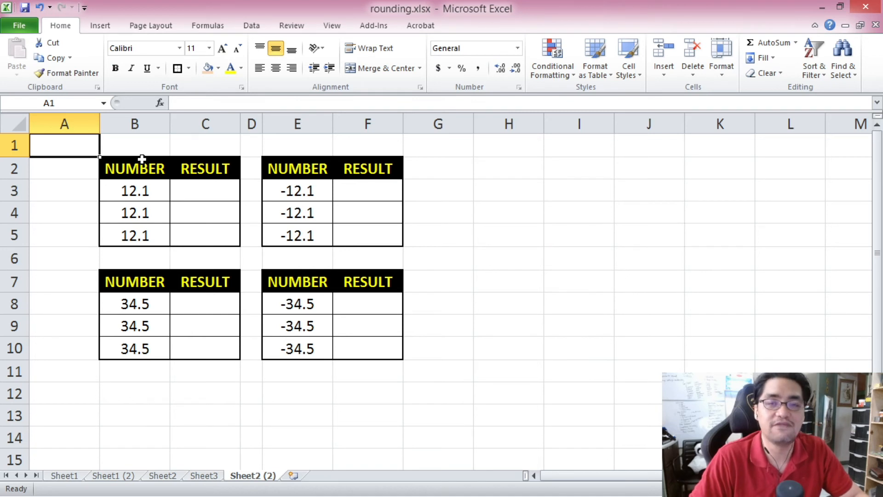
{"action": "left_click", "coordinate": [205, 190]}
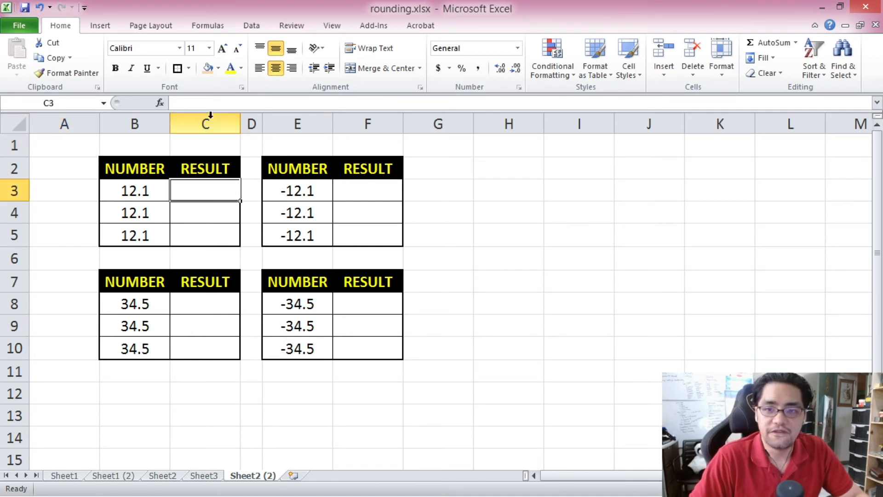
{"action": "left_click", "coordinate": [213, 99]}
{"action": "type", "text": "=ROUND("}
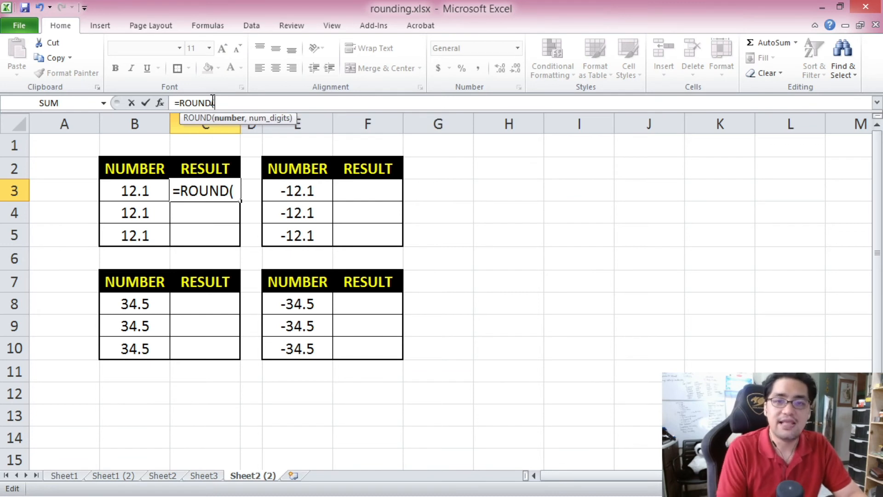
{"action": "left_click", "coordinate": [154, 188]}
{"action": "type", "text": ",0"}
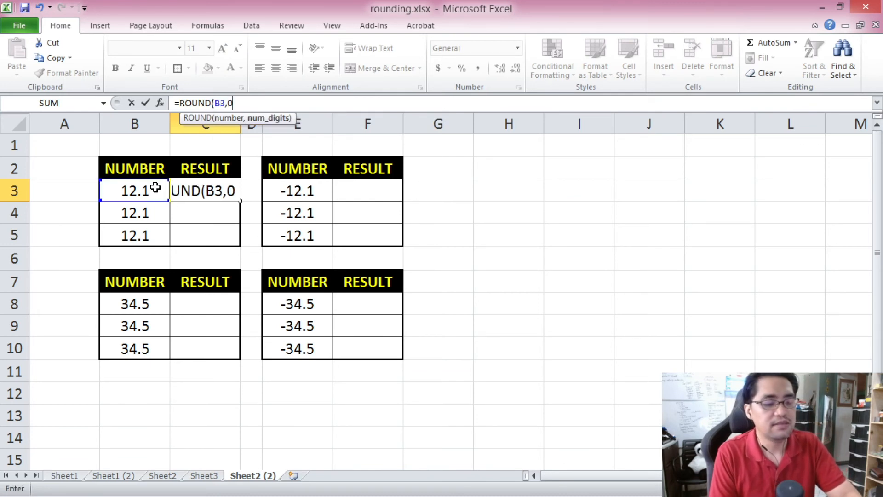
{"action": "key", "text": "Return"}
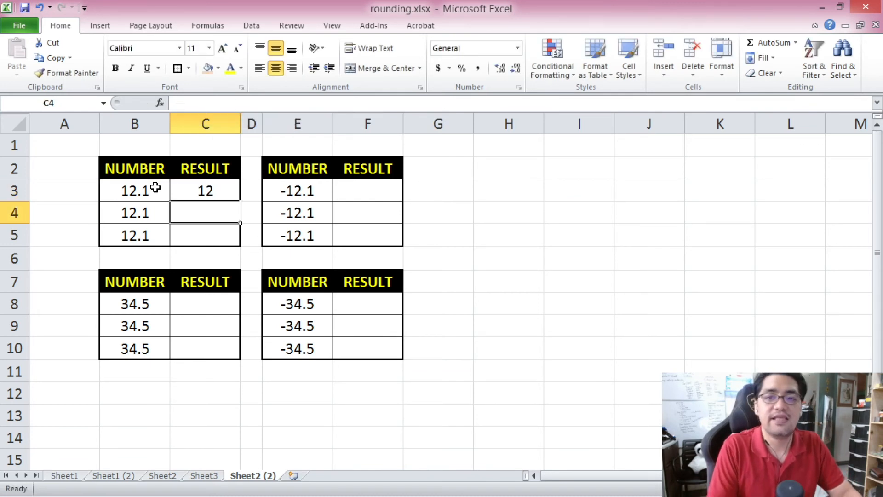
{"action": "left_click", "coordinate": [181, 191]}
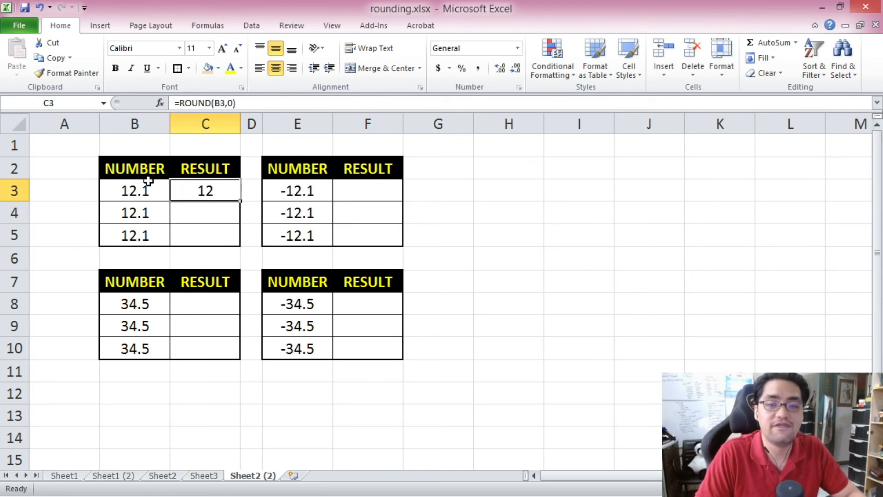
Step: Enter =ROUNDDOWN(B4,0) in C4 to round the second 12.1 down to zero decimals
{"action": "left_click", "coordinate": [216, 216]}
{"action": "type", "text": "=RO"}
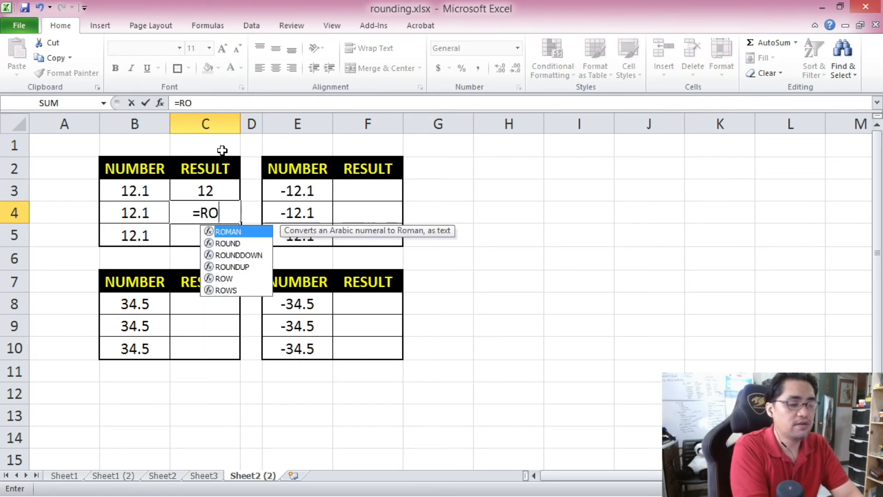
{"action": "type", "text": "UNDDOWN("}
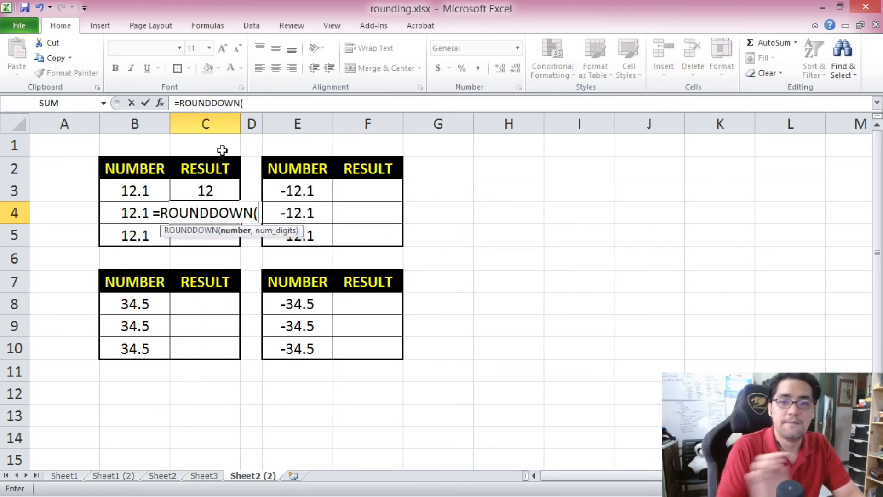
{"action": "left_click", "coordinate": [115, 212]}
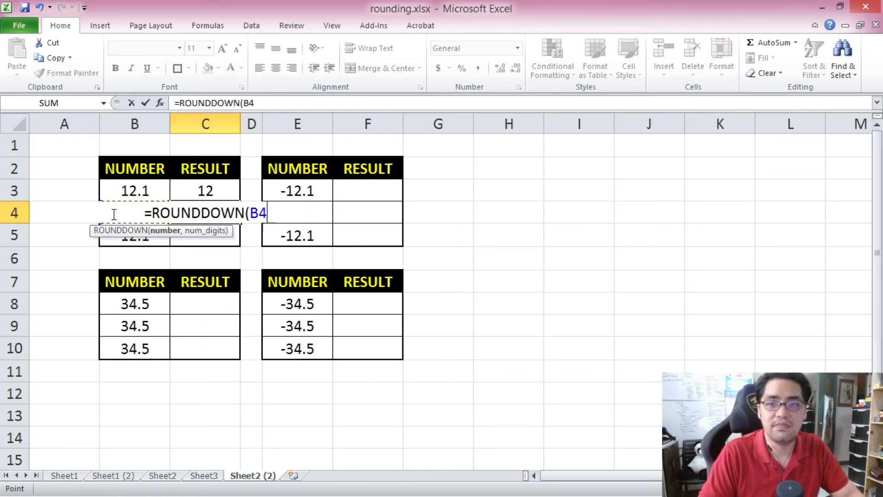
{"action": "left_click", "coordinate": [259, 103]}
{"action": "type", "text": ",0)"}
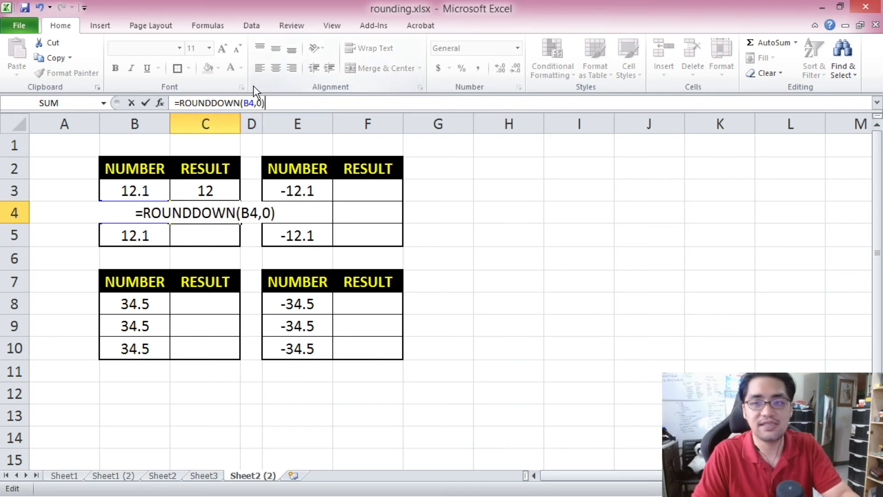
{"action": "key", "text": "Return"}
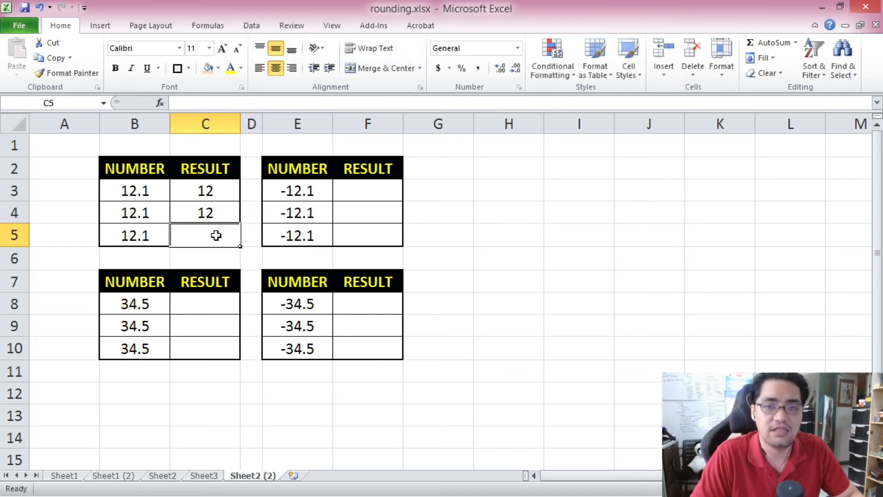
Step: Enter =INT(B5) in C5 to take the integer of the third 12.1, and check the result
{"action": "left_click", "coordinate": [202, 103]}
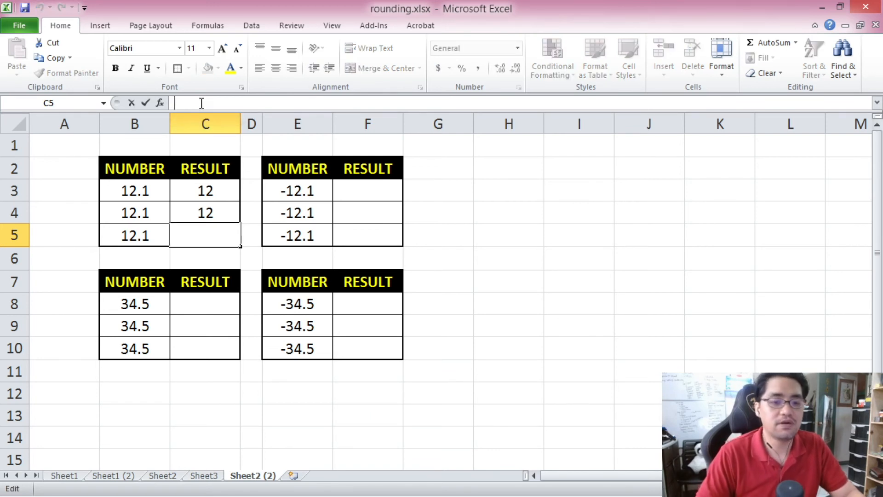
{"action": "type", "text": "="}
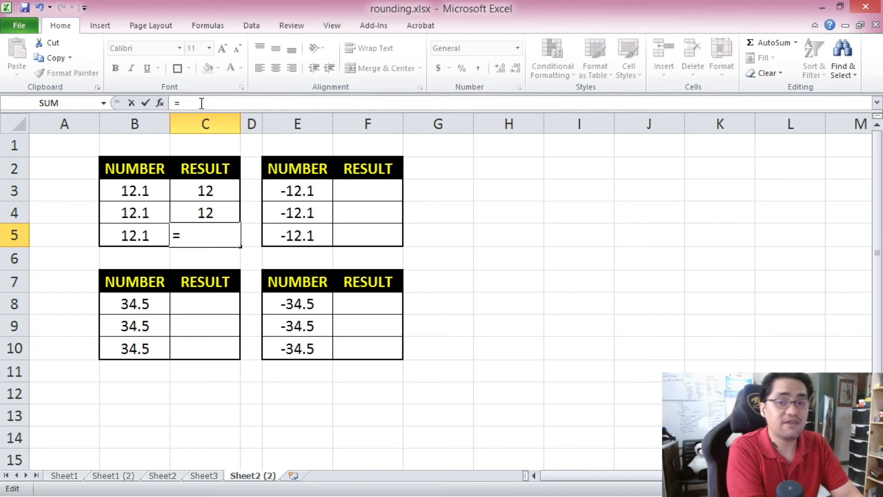
{"action": "type", "text": "I"}
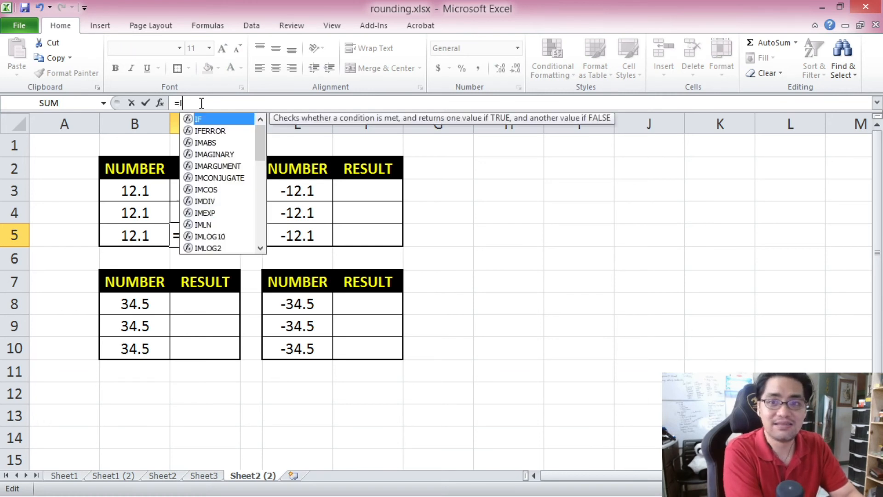
{"action": "type", "text": "NT("}
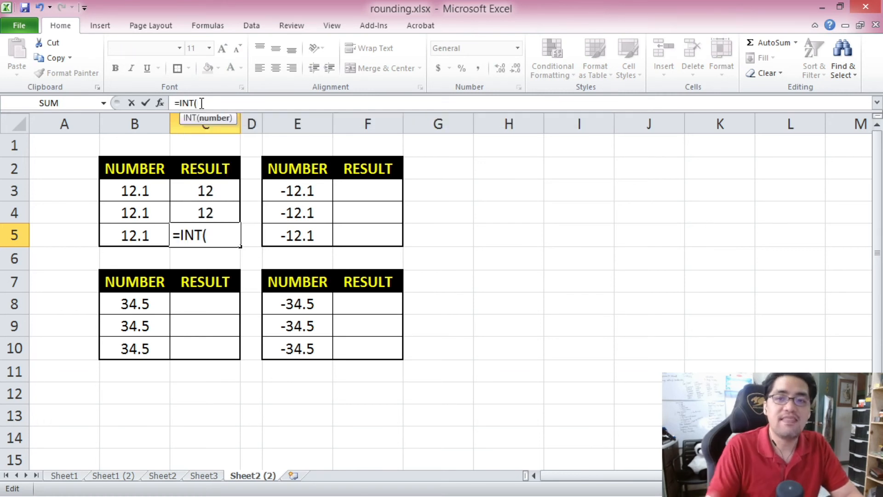
{"action": "left_click", "coordinate": [141, 238]}
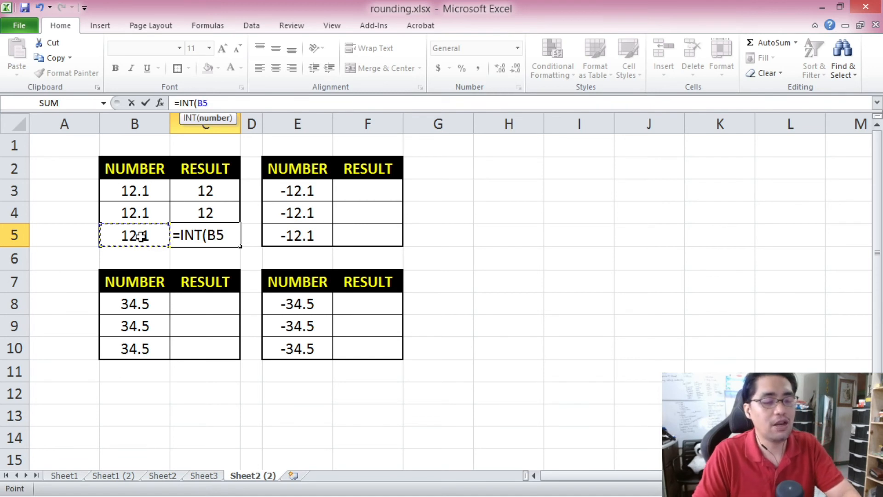
{"action": "type", "text": ")"}
{"action": "key", "text": "Return"}
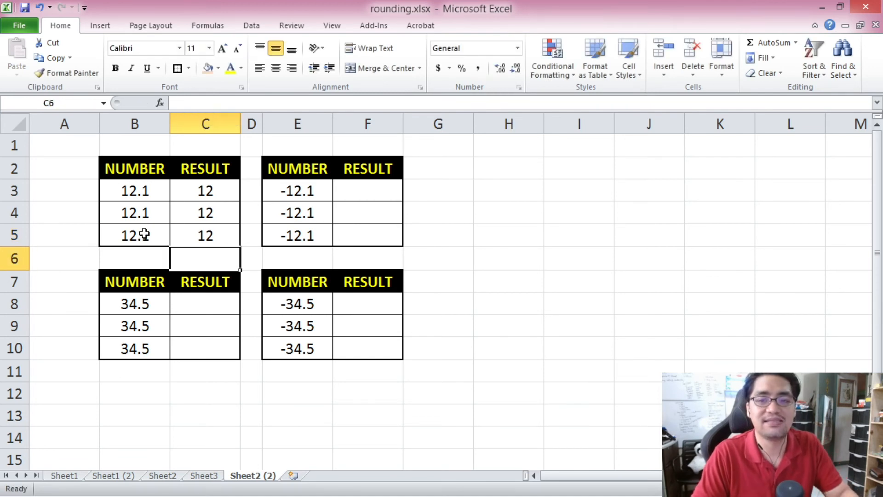
{"action": "left_click", "coordinate": [195, 236]}
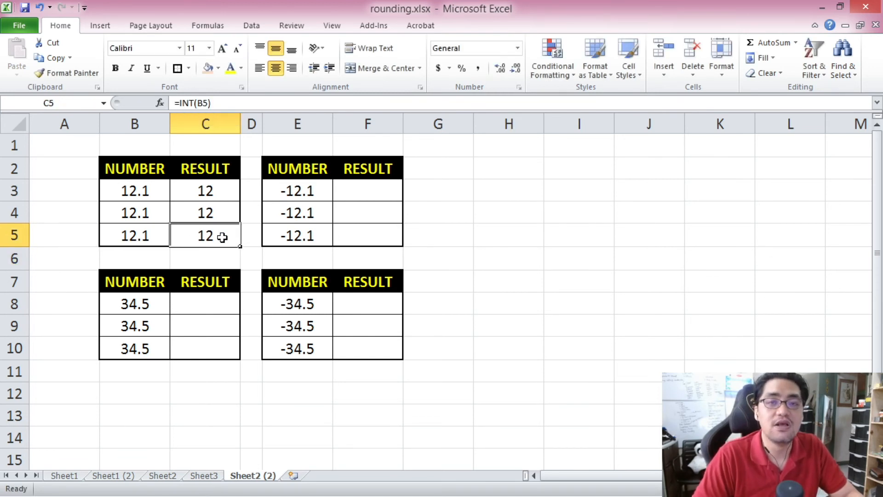
Step: Enter =ROUND(B8,0) in C8 to round the first 34.5 to zero decimals, and check the result
{"action": "key", "text": "Down"}
{"action": "key", "text": "Down"}
{"action": "key", "text": "Down"}
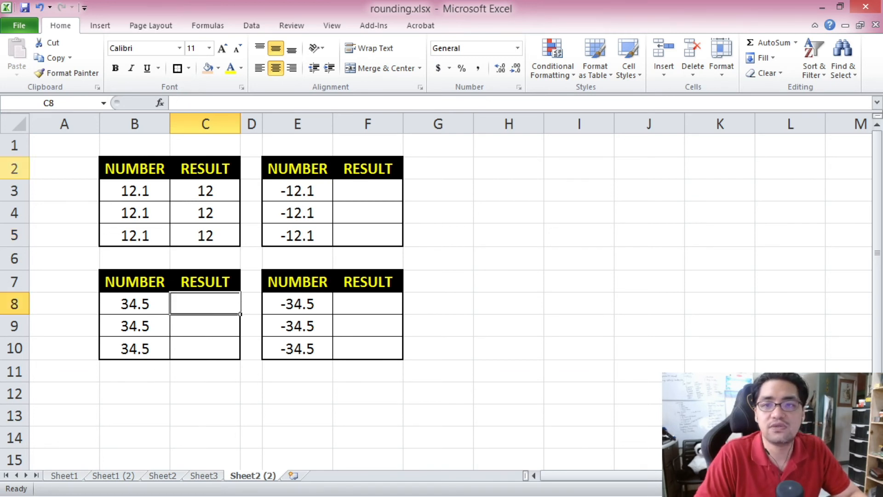
{"action": "left_click", "coordinate": [275, 104]}
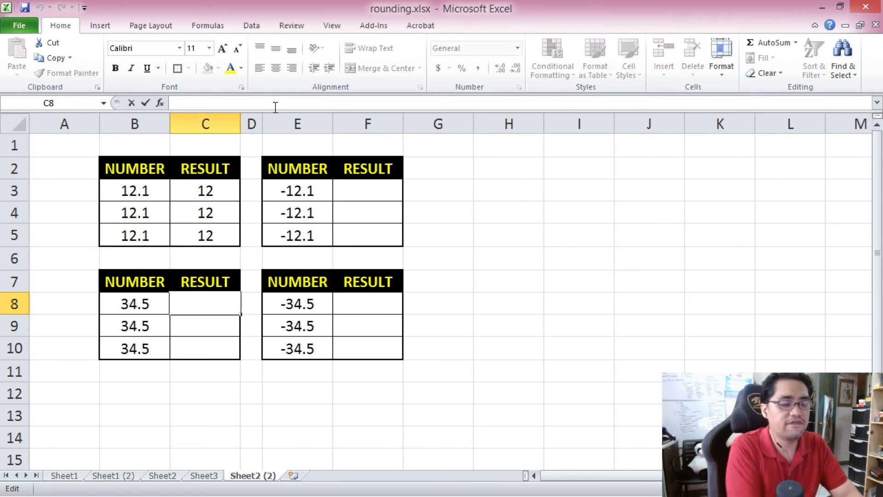
{"action": "type", "text": "=ROUND("}
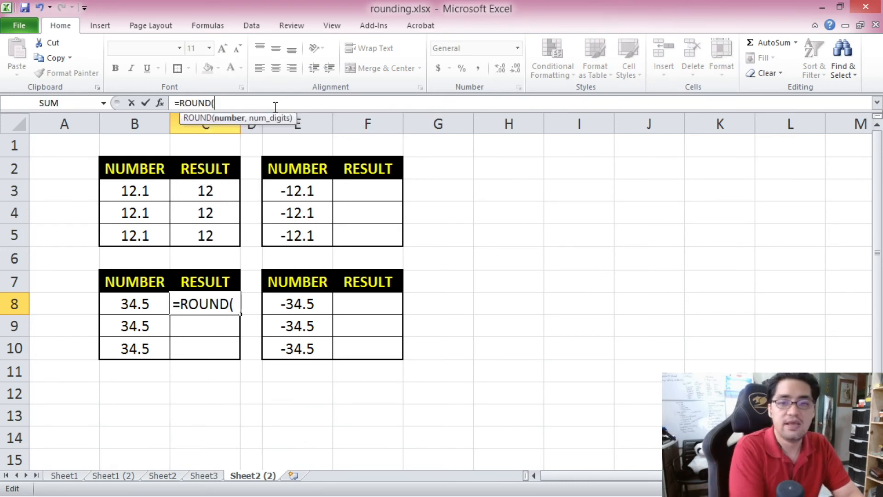
{"action": "left_click", "coordinate": [113, 306]}
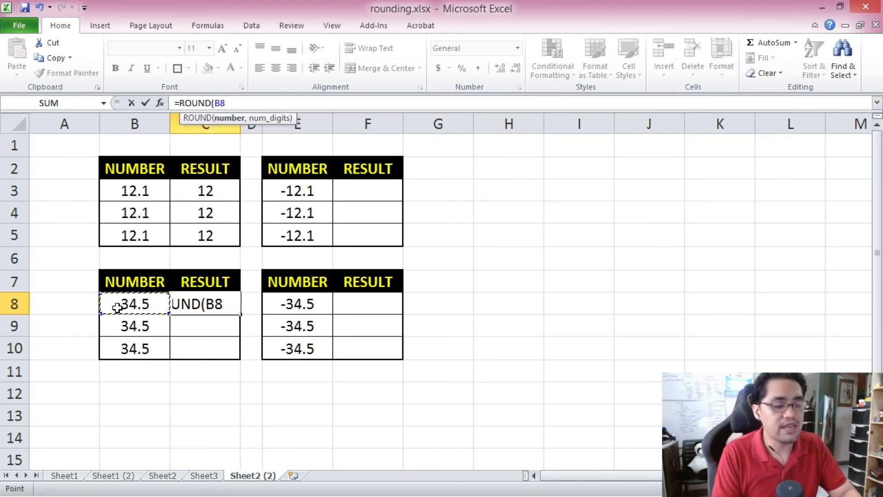
{"action": "type", "text": ",0"}
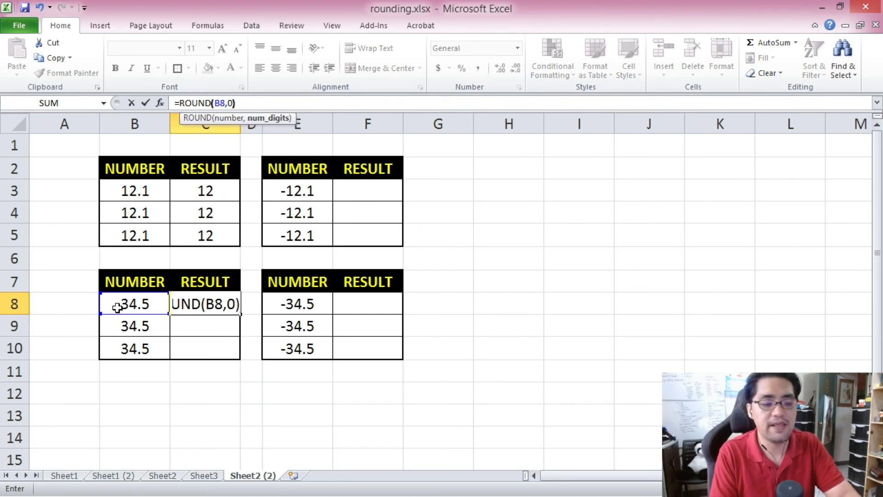
{"action": "type", "text": ")"}
{"action": "key", "text": "Return"}
{"action": "left_click", "coordinate": [218, 308]}
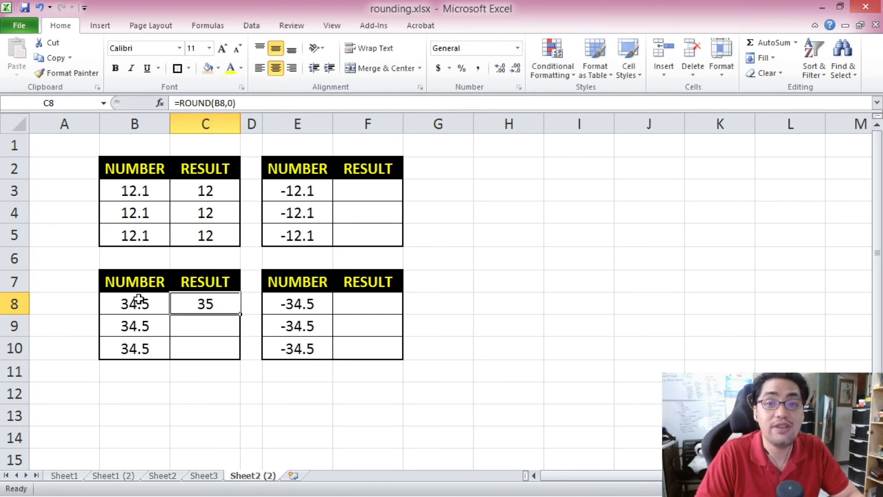
Step: Enter =ROUNDDOWN(B9,0) in C9 for the second 34.5, and compare the result with its source number
{"action": "left_click", "coordinate": [190, 322]}
{"action": "type", "text": "=ROUNDDOWN("}
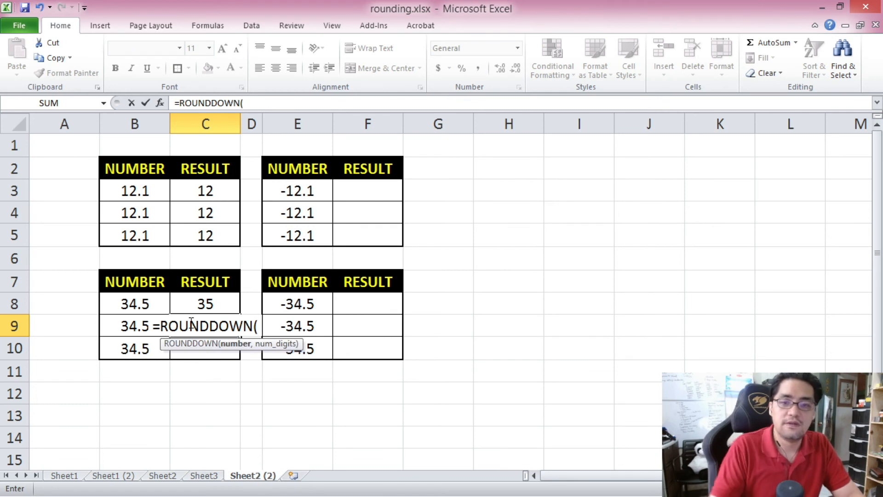
{"action": "left_click", "coordinate": [116, 328]}
{"action": "left_click", "coordinate": [270, 104]}
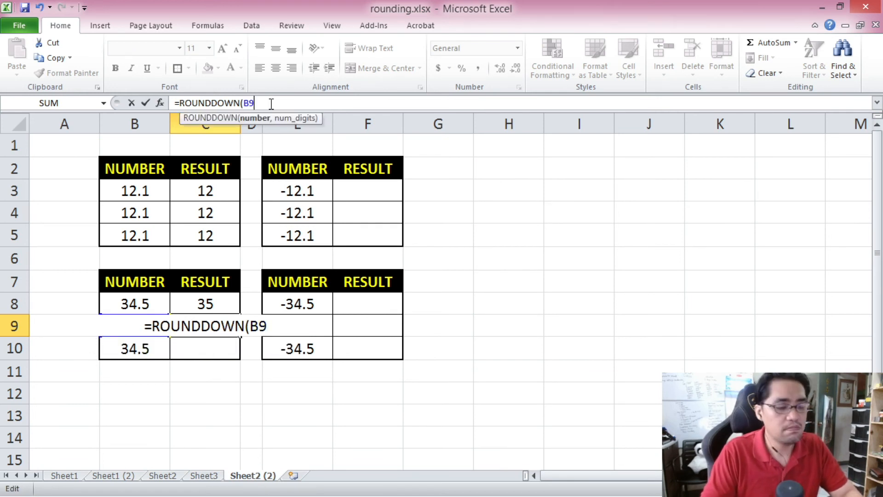
{"action": "type", "text": ",0)"}
{"action": "key", "text": "Return"}
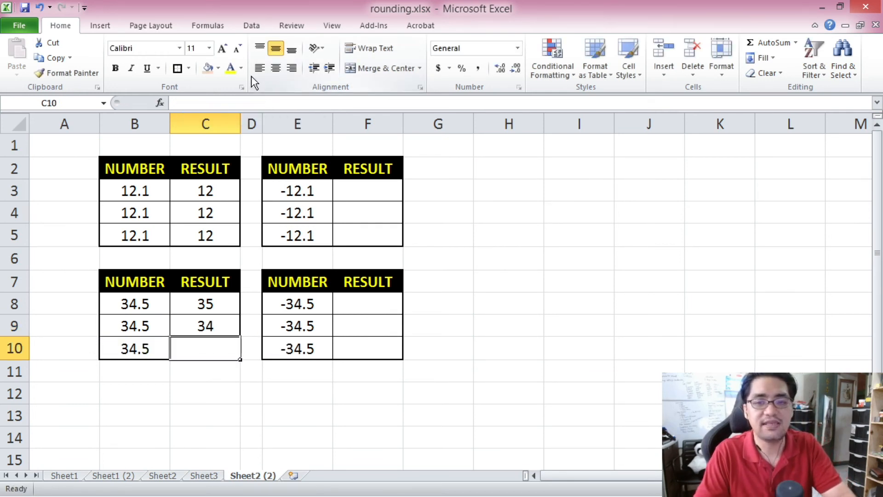
{"action": "left_click", "coordinate": [157, 328]}
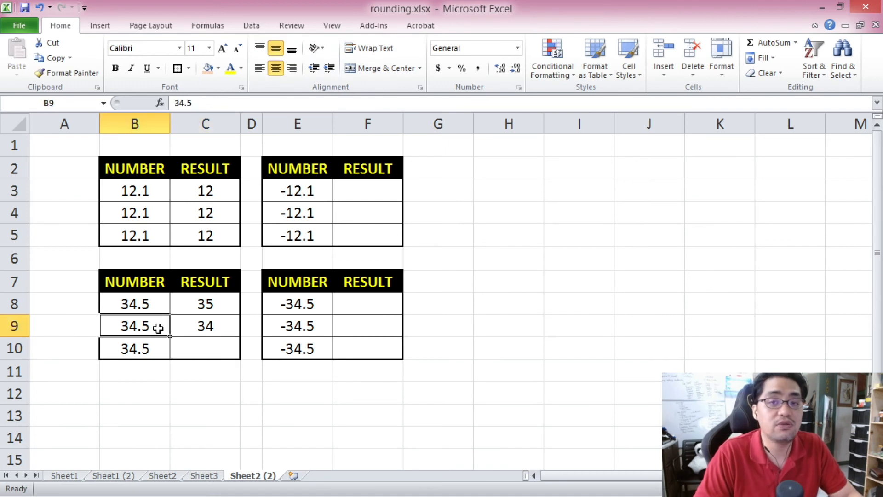
{"action": "left_click", "coordinate": [214, 326]}
Step: Enter =INT(B10) in C10 to take the integer of the third 34.5
{"action": "left_click", "coordinate": [218, 350]}
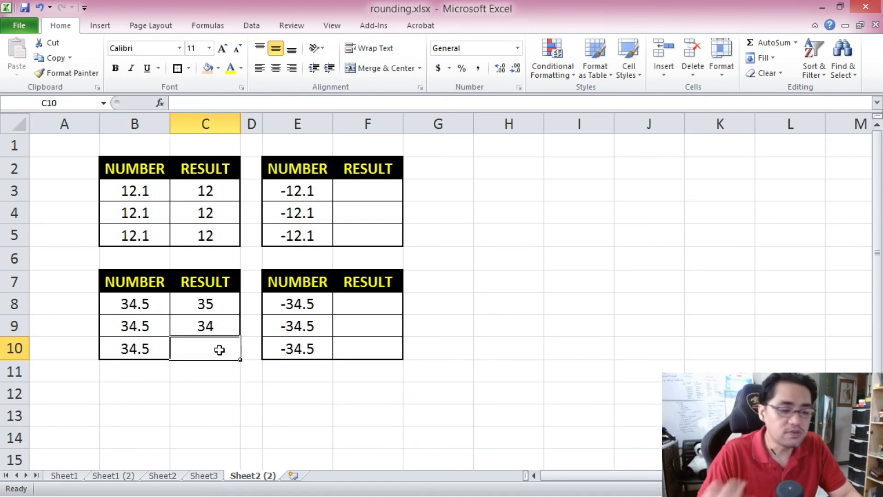
{"action": "type", "text": "=INT("}
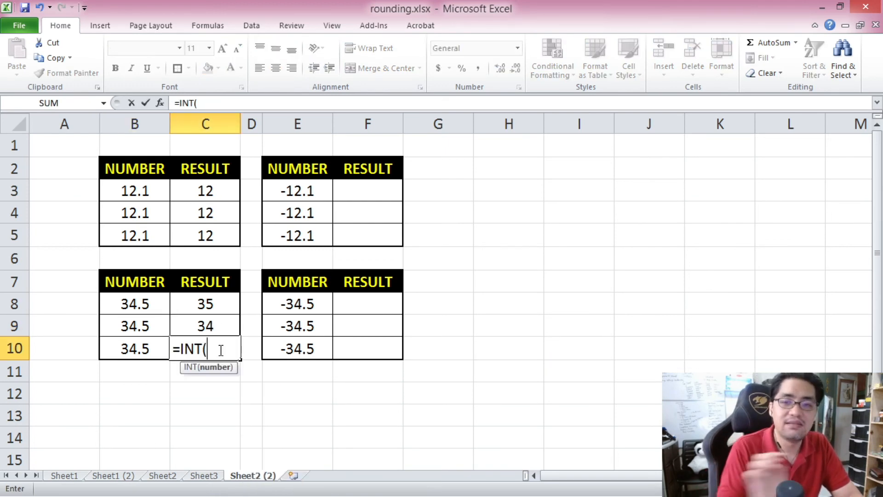
{"action": "left_click", "coordinate": [126, 351]}
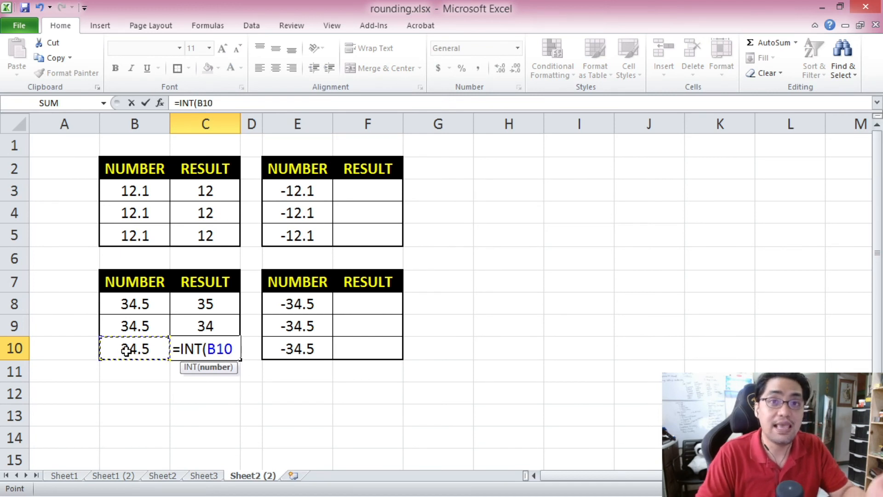
{"action": "type", "text": ")"}
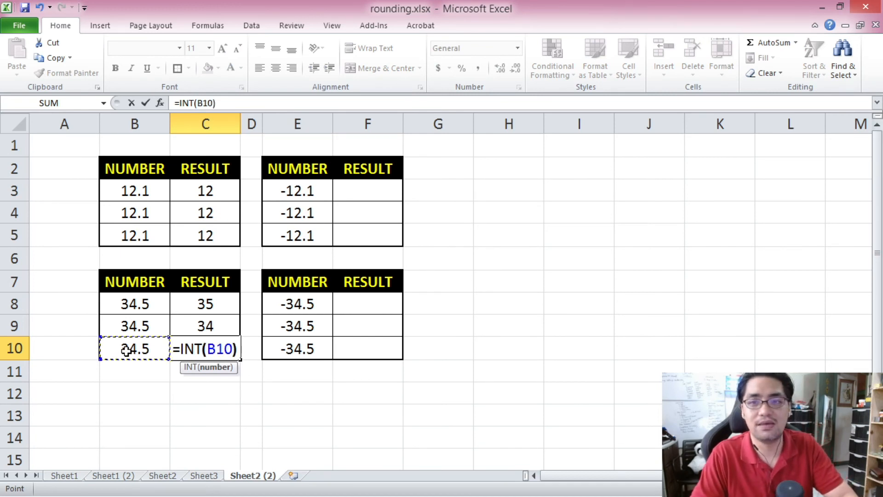
{"action": "key", "text": "Return"}
{"action": "left_click", "coordinate": [205, 343]}
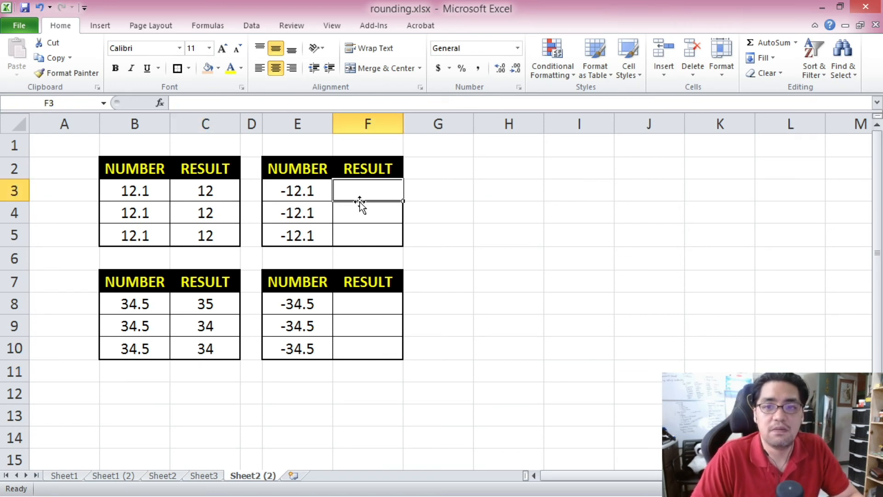
Step: Copy the ROUND, ROUNDDOWN and INT formulas from C3:C5 into F3:F5, beside the -12.1 values
{"action": "left_click_drag", "start_coordinate": [220, 190], "coordinate": [224, 227]}
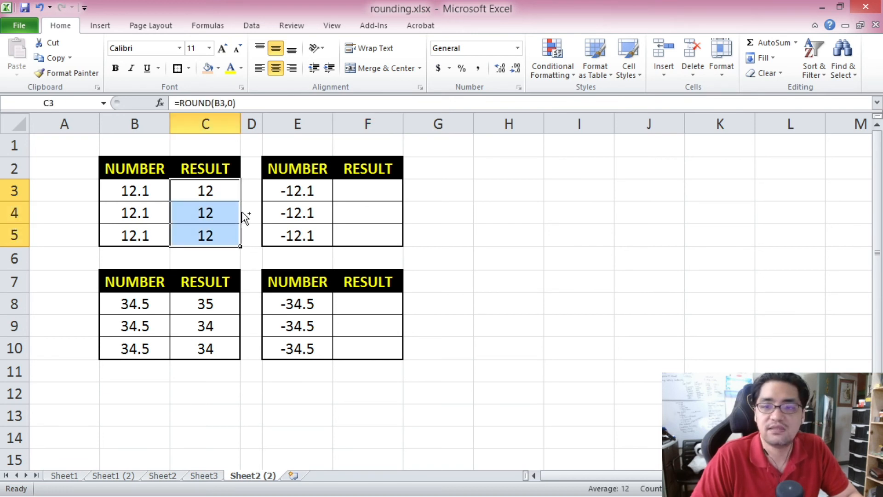
{"action": "key", "text": "ctrl+c"}
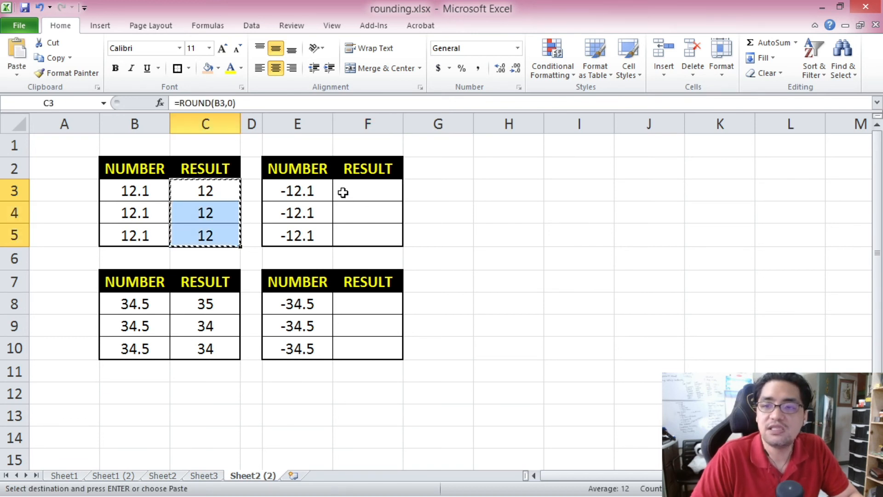
{"action": "right_click", "coordinate": [340, 190]}
{"action": "left_click", "coordinate": [418, 252]}
{"action": "left_click", "coordinate": [445, 205]}
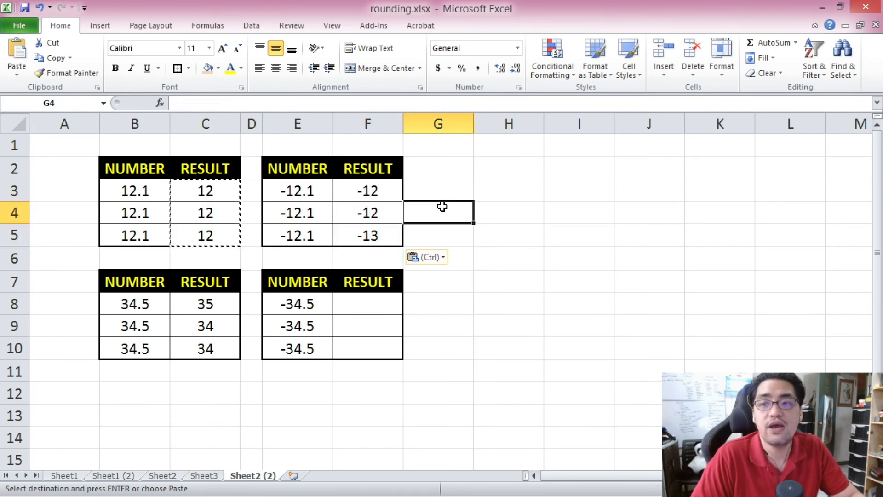
Step: Examine the ROUND, ROUNDDOWN and INT formulas in F3:F5 and compare their results with the -12.1 values
{"action": "left_click", "coordinate": [368, 191]}
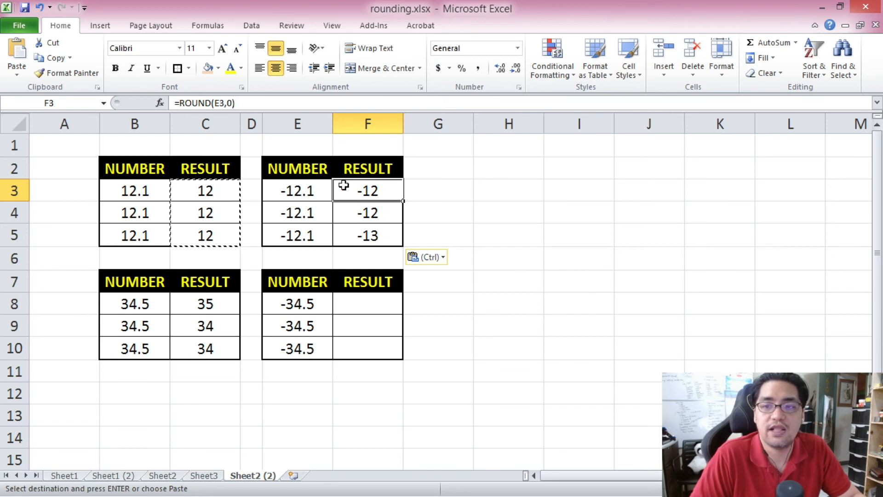
{"action": "left_click", "coordinate": [362, 213]}
{"action": "left_click", "coordinate": [326, 218]}
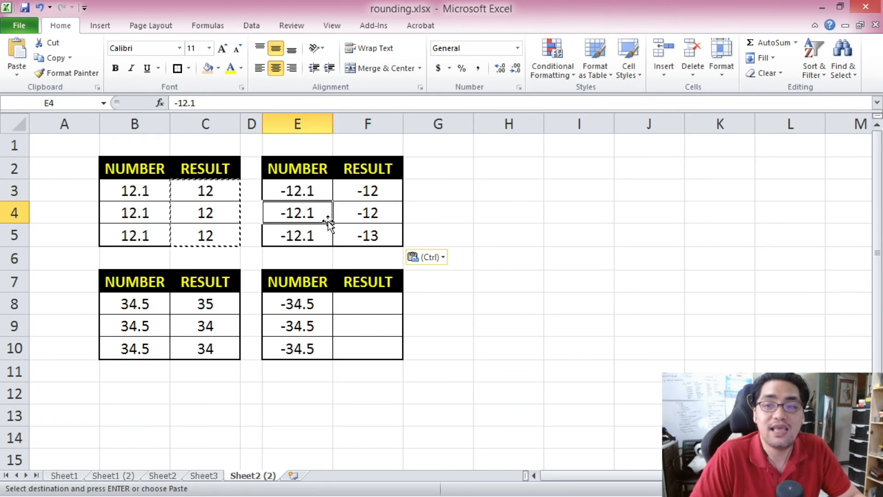
{"action": "left_click", "coordinate": [358, 216]}
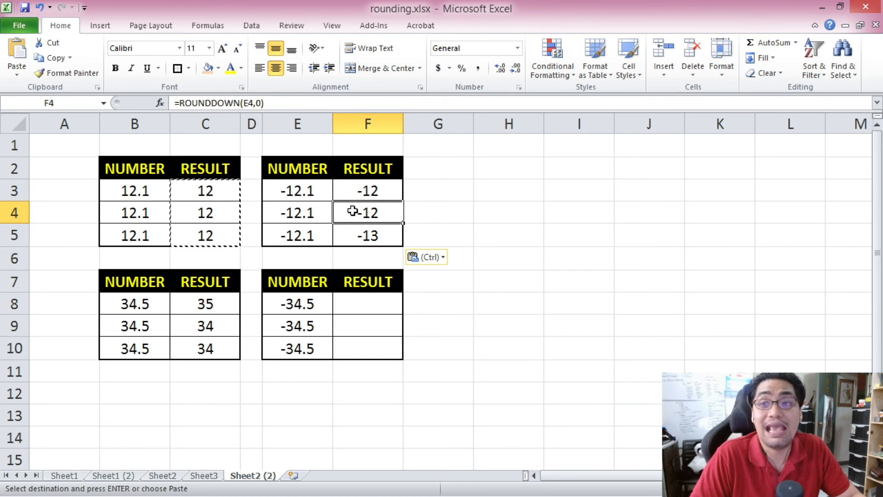
{"action": "left_click", "coordinate": [327, 219]}
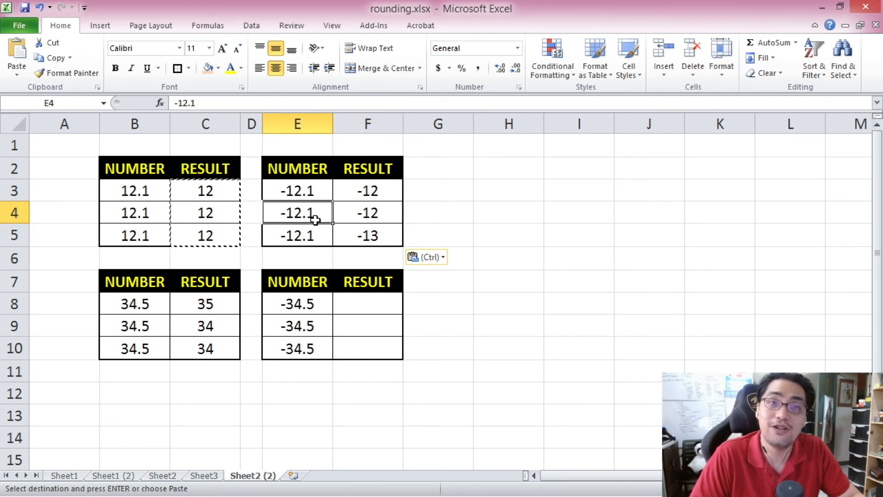
{"action": "left_click", "coordinate": [370, 216]}
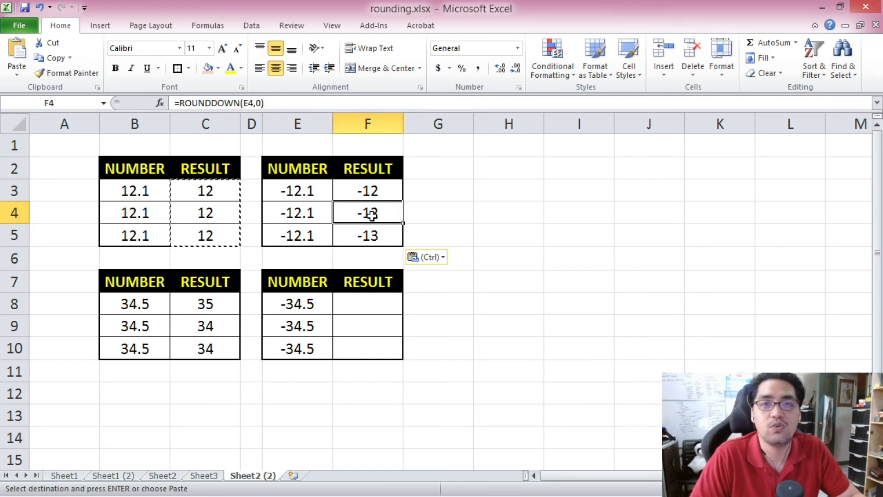
{"action": "left_click", "coordinate": [389, 232]}
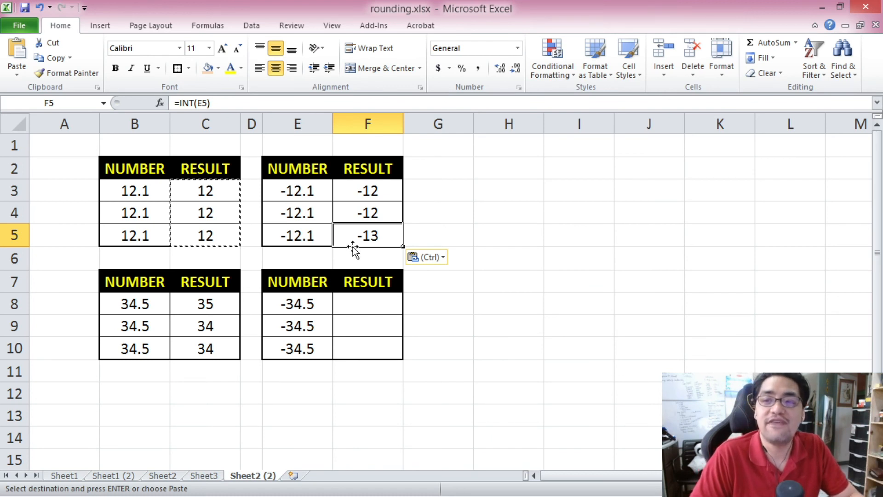
{"action": "left_click", "coordinate": [322, 234]}
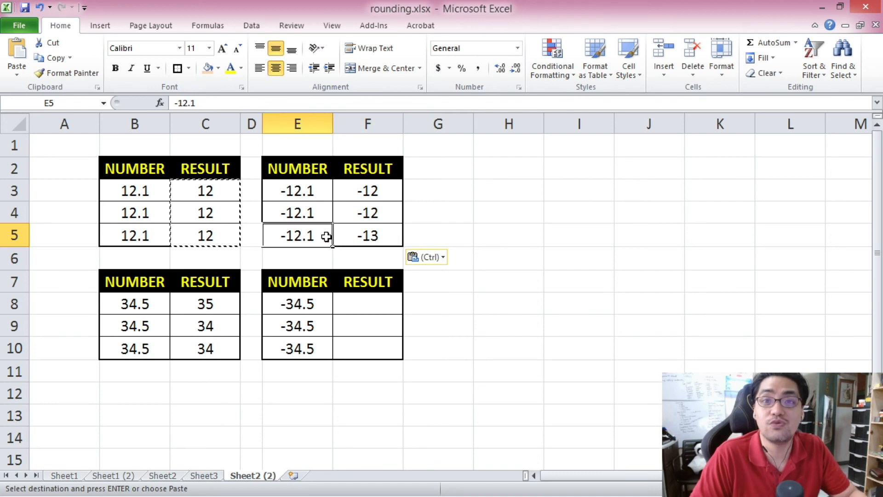
{"action": "left_click", "coordinate": [371, 239]}
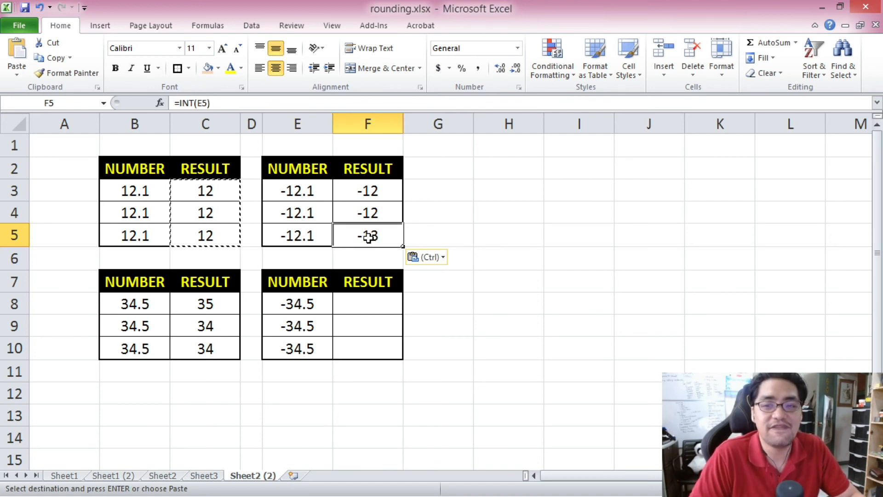
{"action": "left_click", "coordinate": [315, 242]}
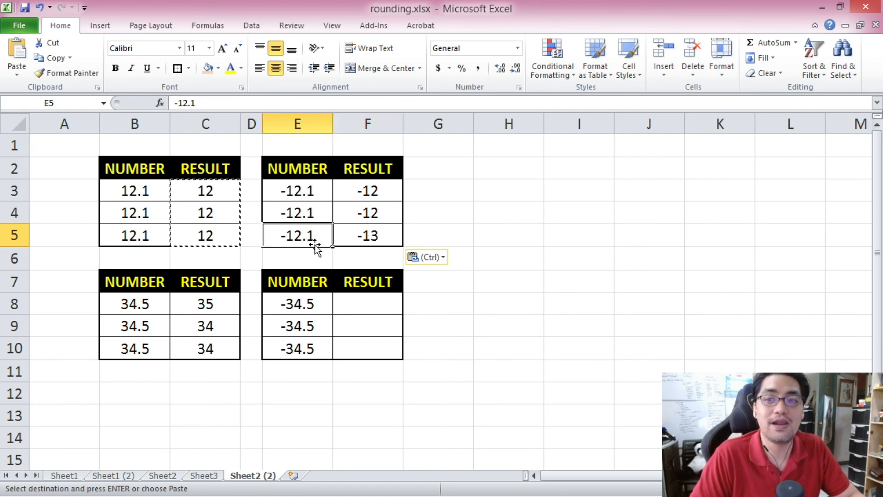
Step: Copy the ROUND, ROUNDDOWN and INT formulas from C8:C10 into F8:F10, beside the -34.5 values
{"action": "key", "text": "Down"}
{"action": "key", "text": "Down"}
{"action": "key", "text": "Left"}
{"action": "key", "text": "Left"}
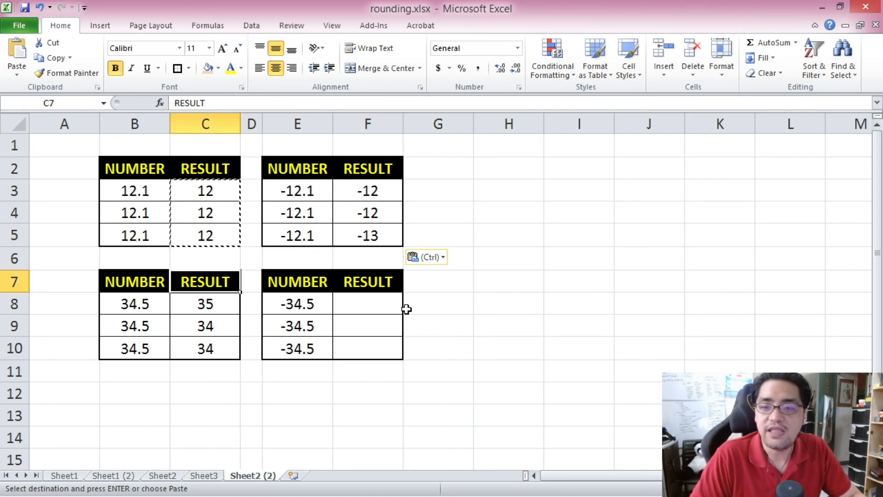
{"action": "left_click_drag", "start_coordinate": [217, 302], "coordinate": [222, 347]}
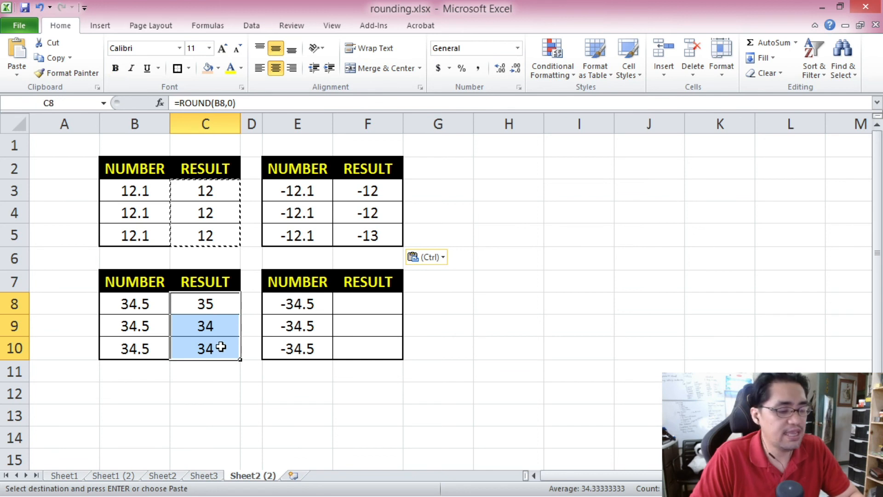
{"action": "key", "text": "ctrl+c"}
{"action": "right_click", "coordinate": [368, 303]}
{"action": "left_click", "coordinate": [400, 112]}
{"action": "key", "text": "Escape"}
Step: Examine the ROUND, ROUNDDOWN and INT formulas in F8:F10 and compare their results with the -34.5 values
{"action": "left_click", "coordinate": [339, 299]}
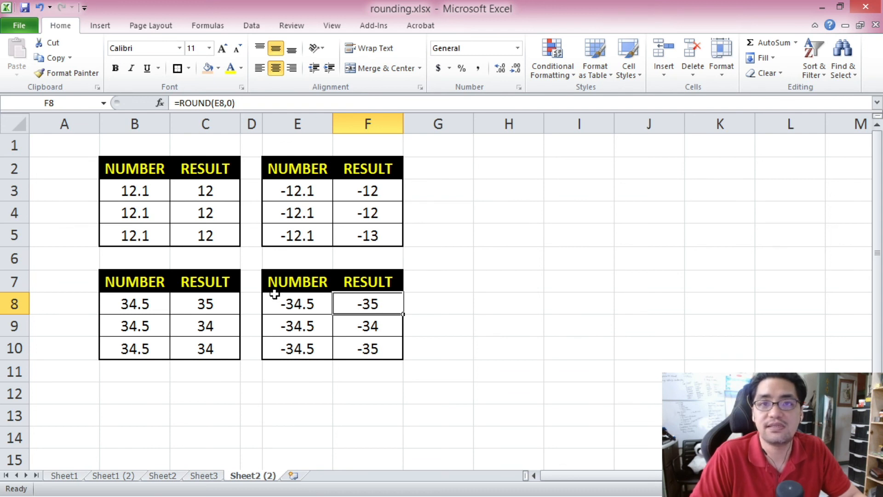
{"action": "left_click", "coordinate": [380, 321]}
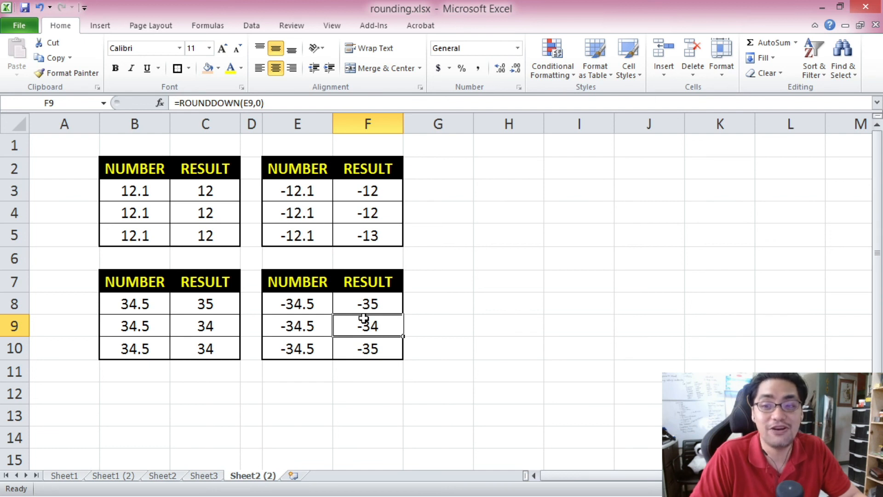
{"action": "left_click", "coordinate": [311, 327]}
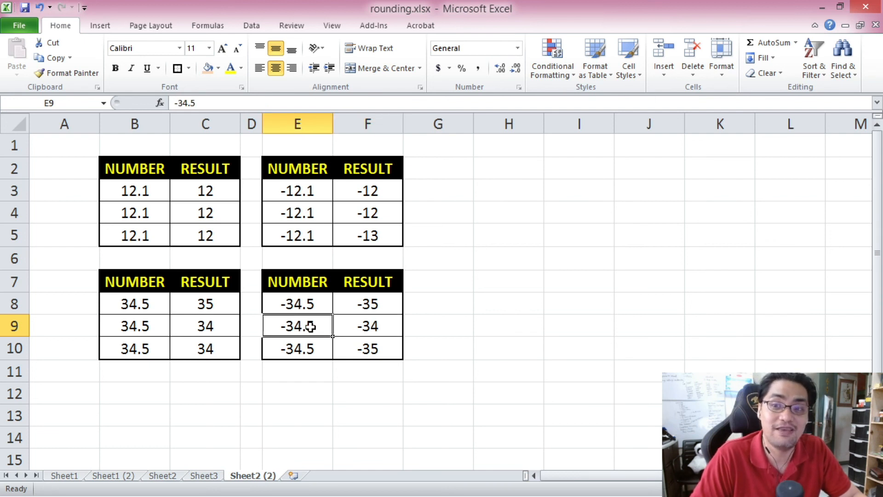
{"action": "left_click", "coordinate": [384, 350]}
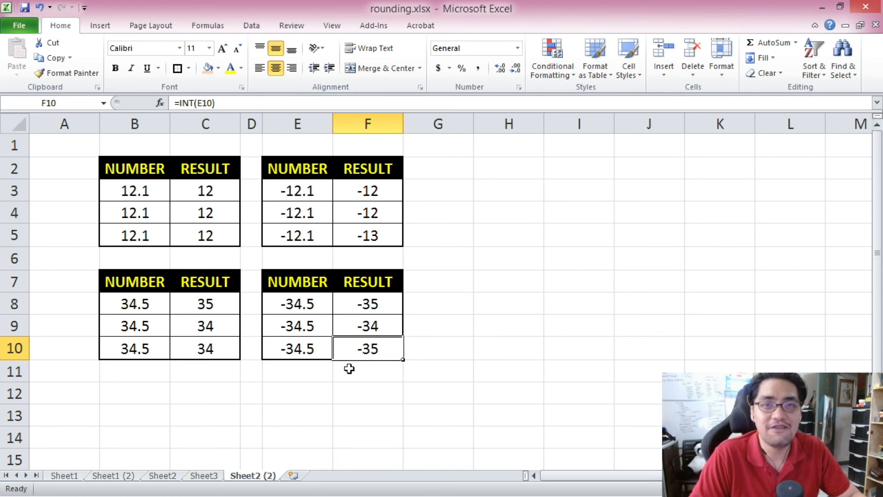
{"action": "left_click", "coordinate": [321, 352]}
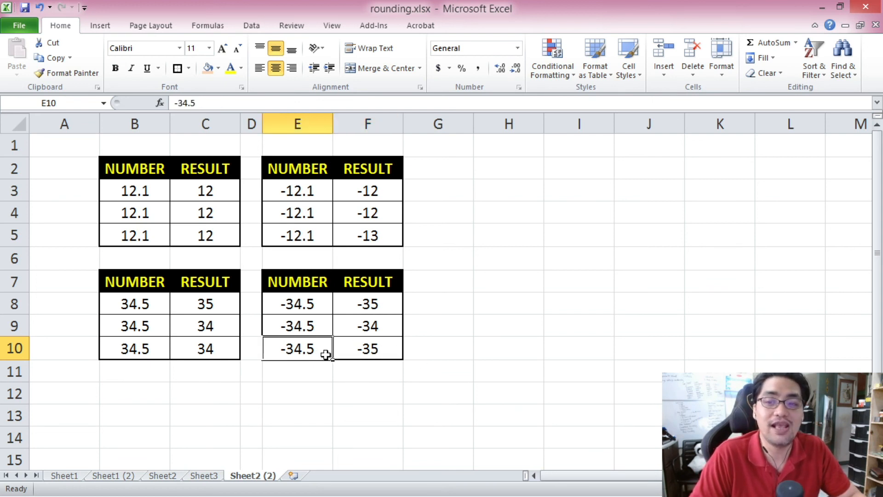
{"action": "left_click", "coordinate": [363, 362]}
{"action": "left_click", "coordinate": [366, 350]}
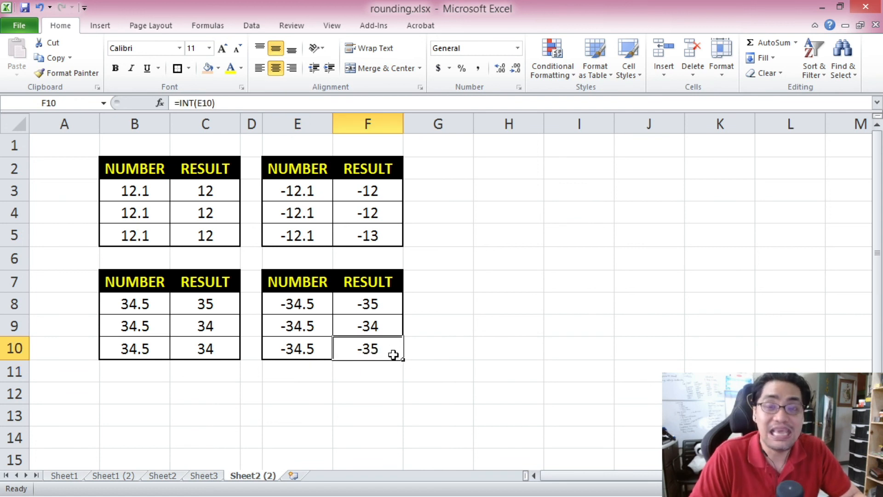
{"action": "left_click", "coordinate": [386, 324]}
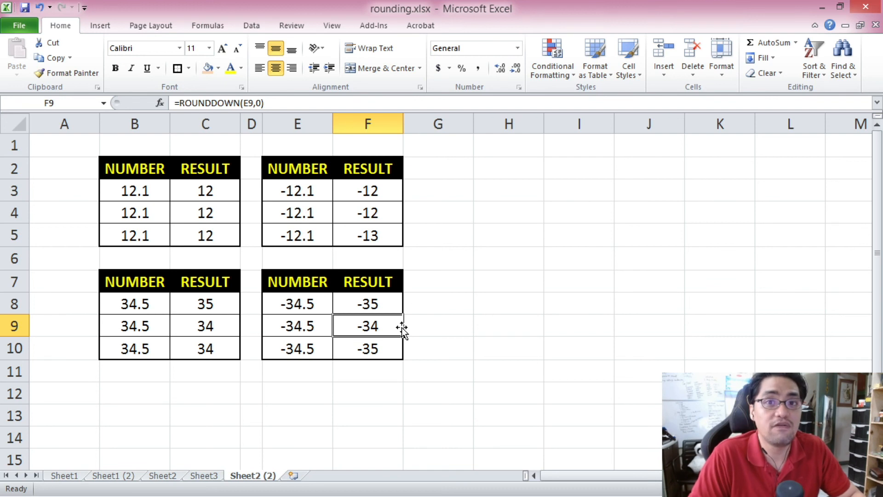
{"action": "left_click", "coordinate": [381, 350]}
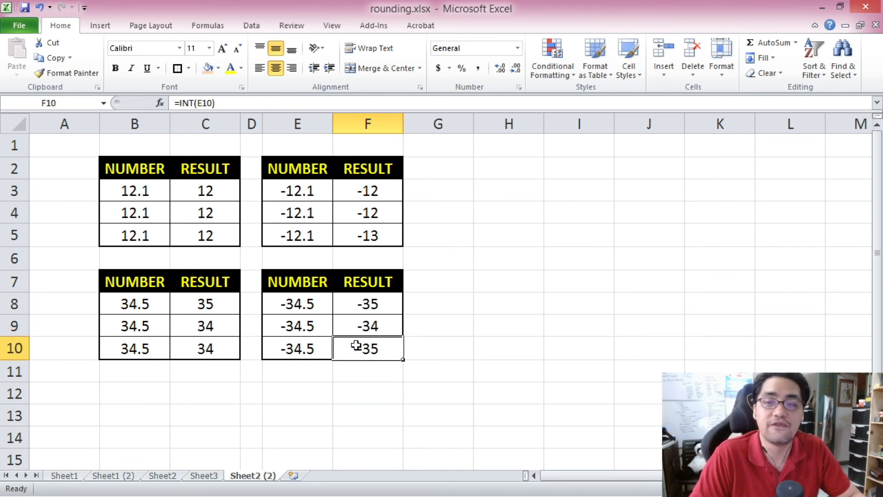